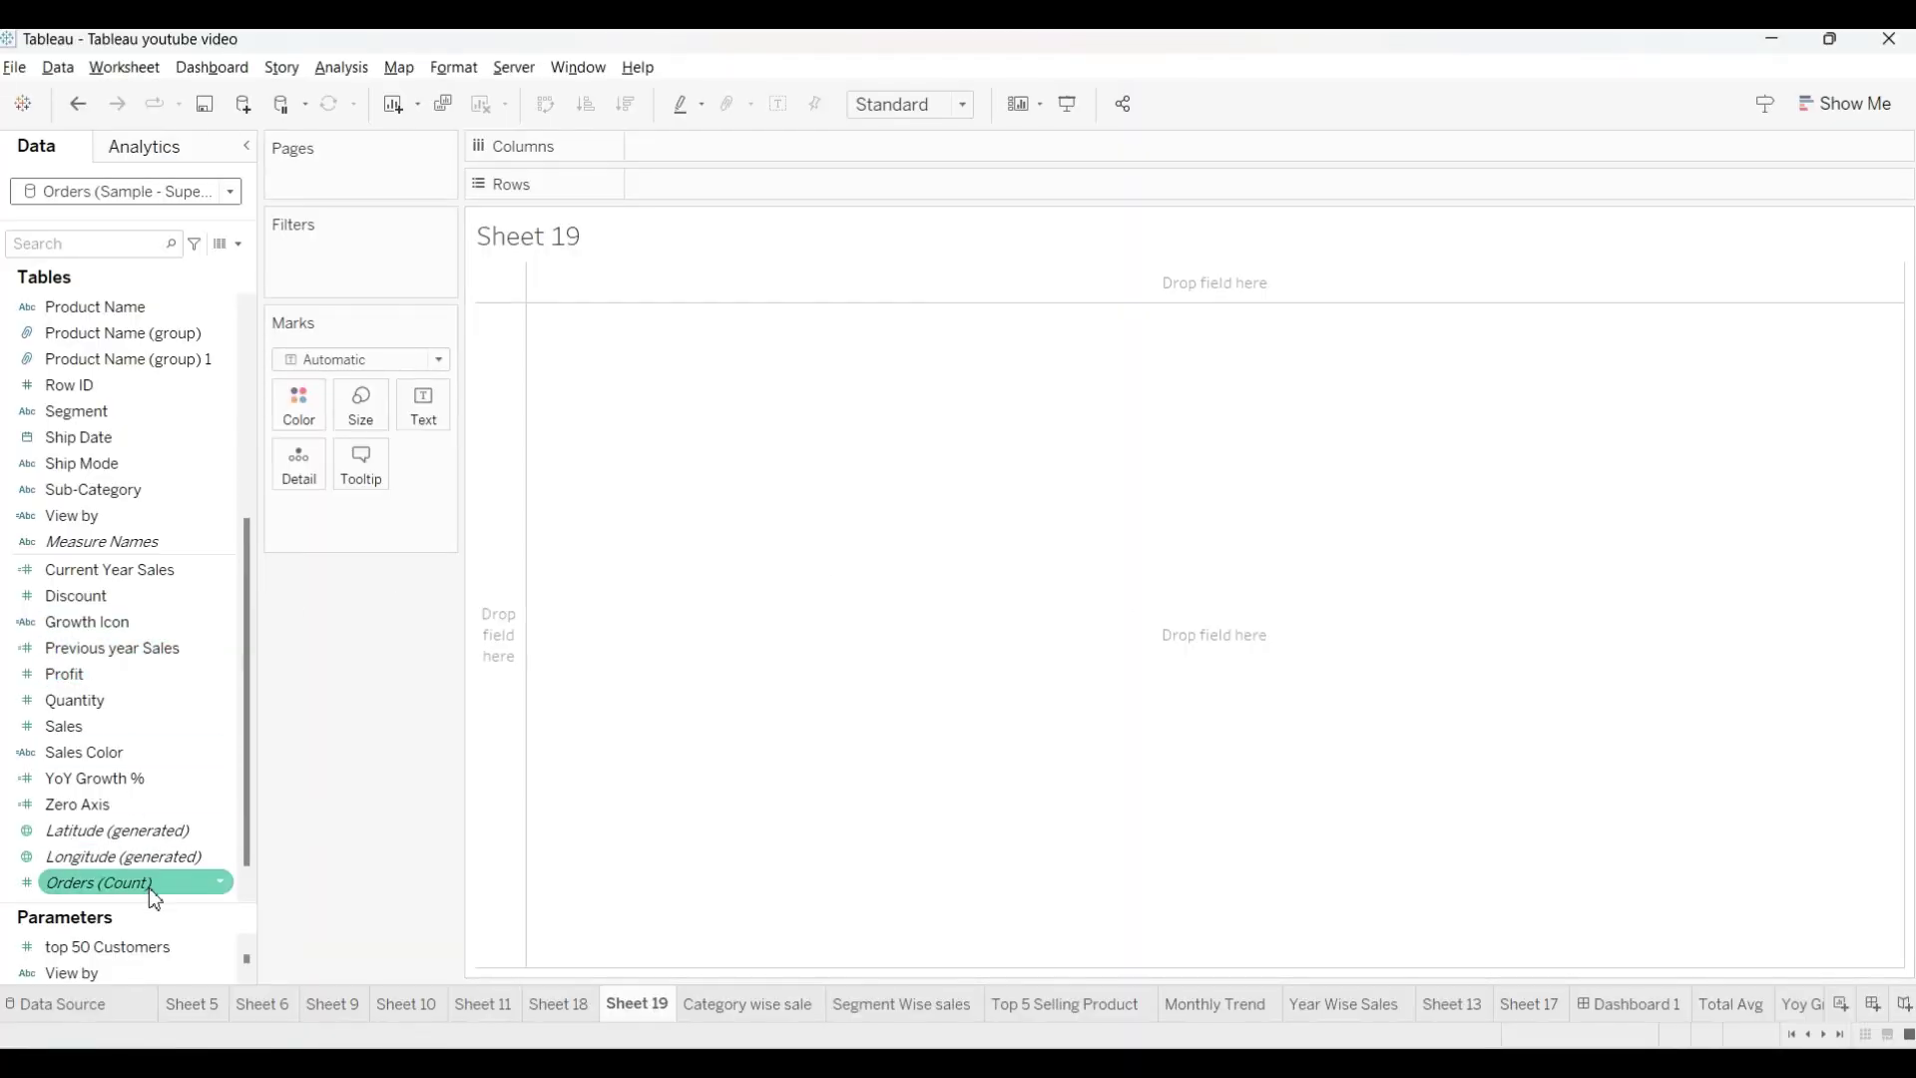
- Put New year date on Columns and drill down from year through quarter to month
{"action": "scroll", "coordinate": [179, 614], "scroll_direction": "down", "scroll_amount": 1}
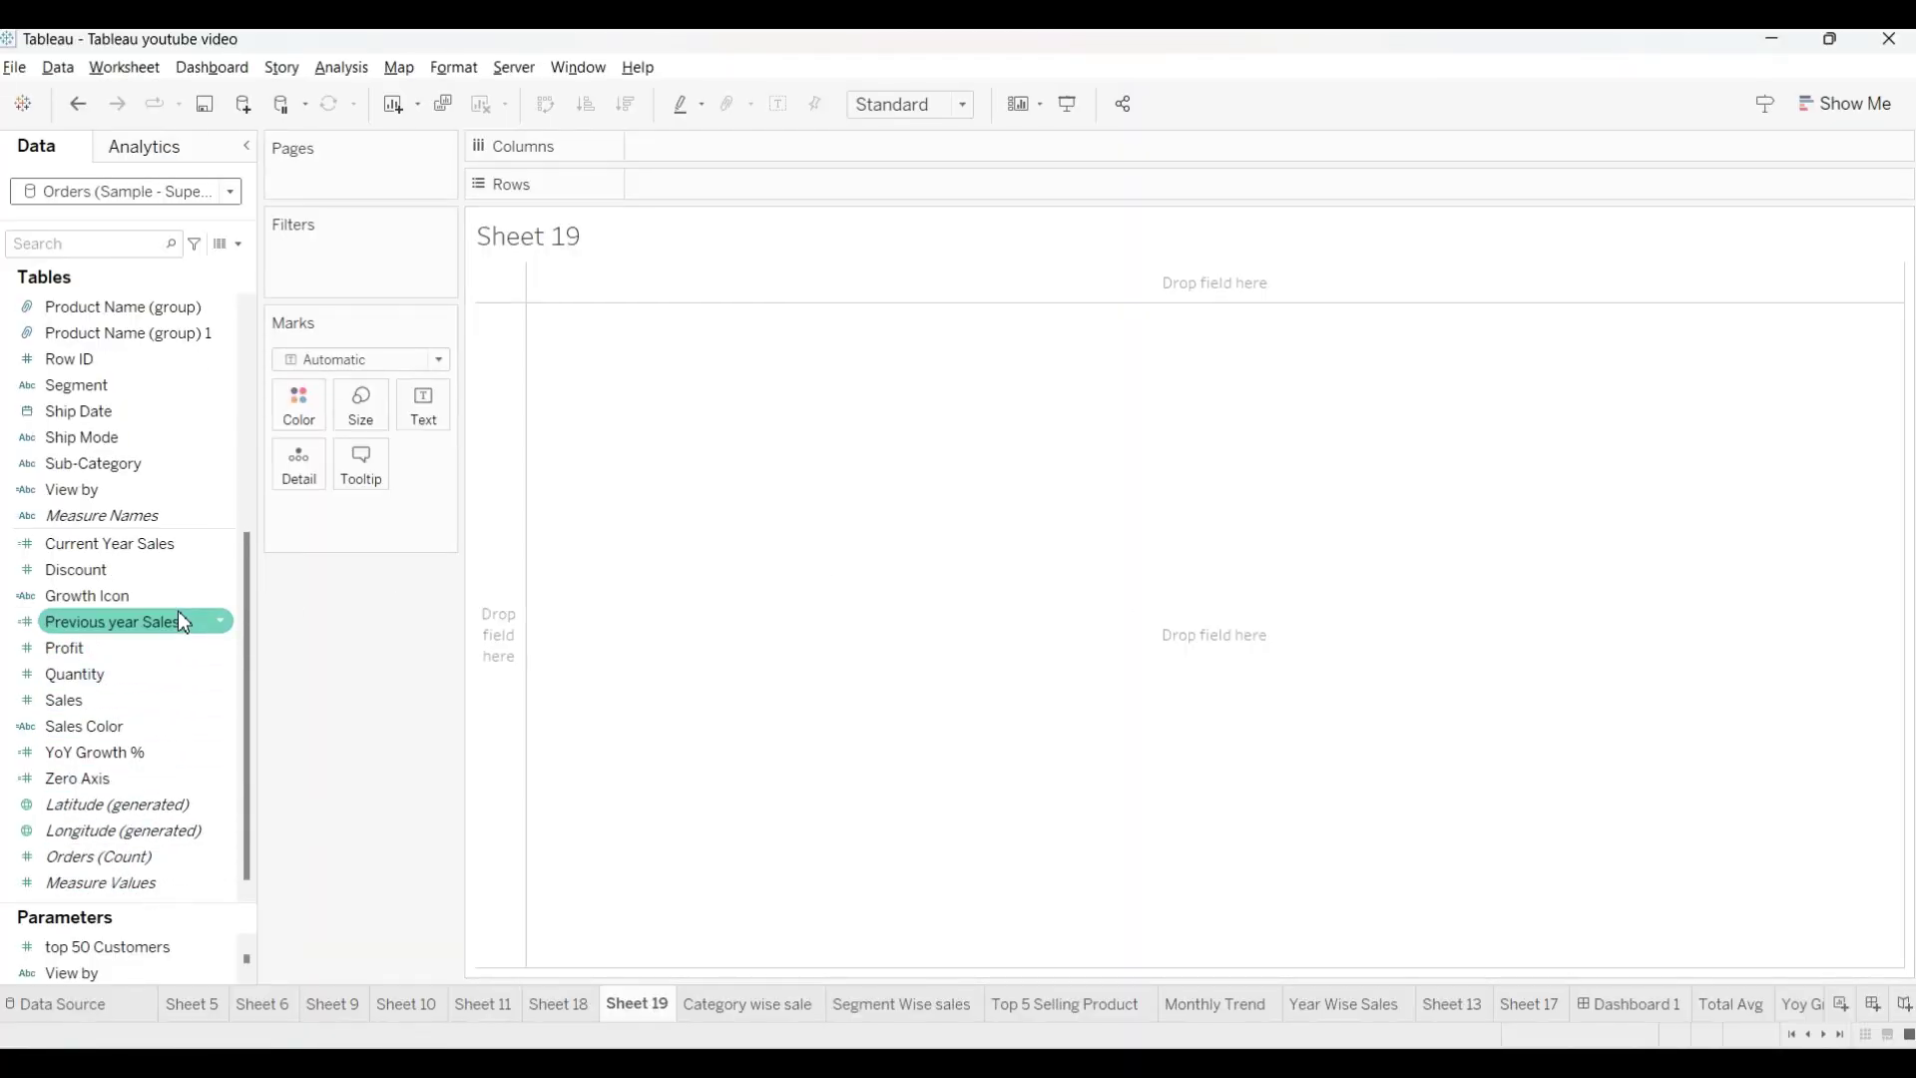
{"action": "scroll", "coordinate": [148, 712], "scroll_direction": "up", "scroll_amount": 5}
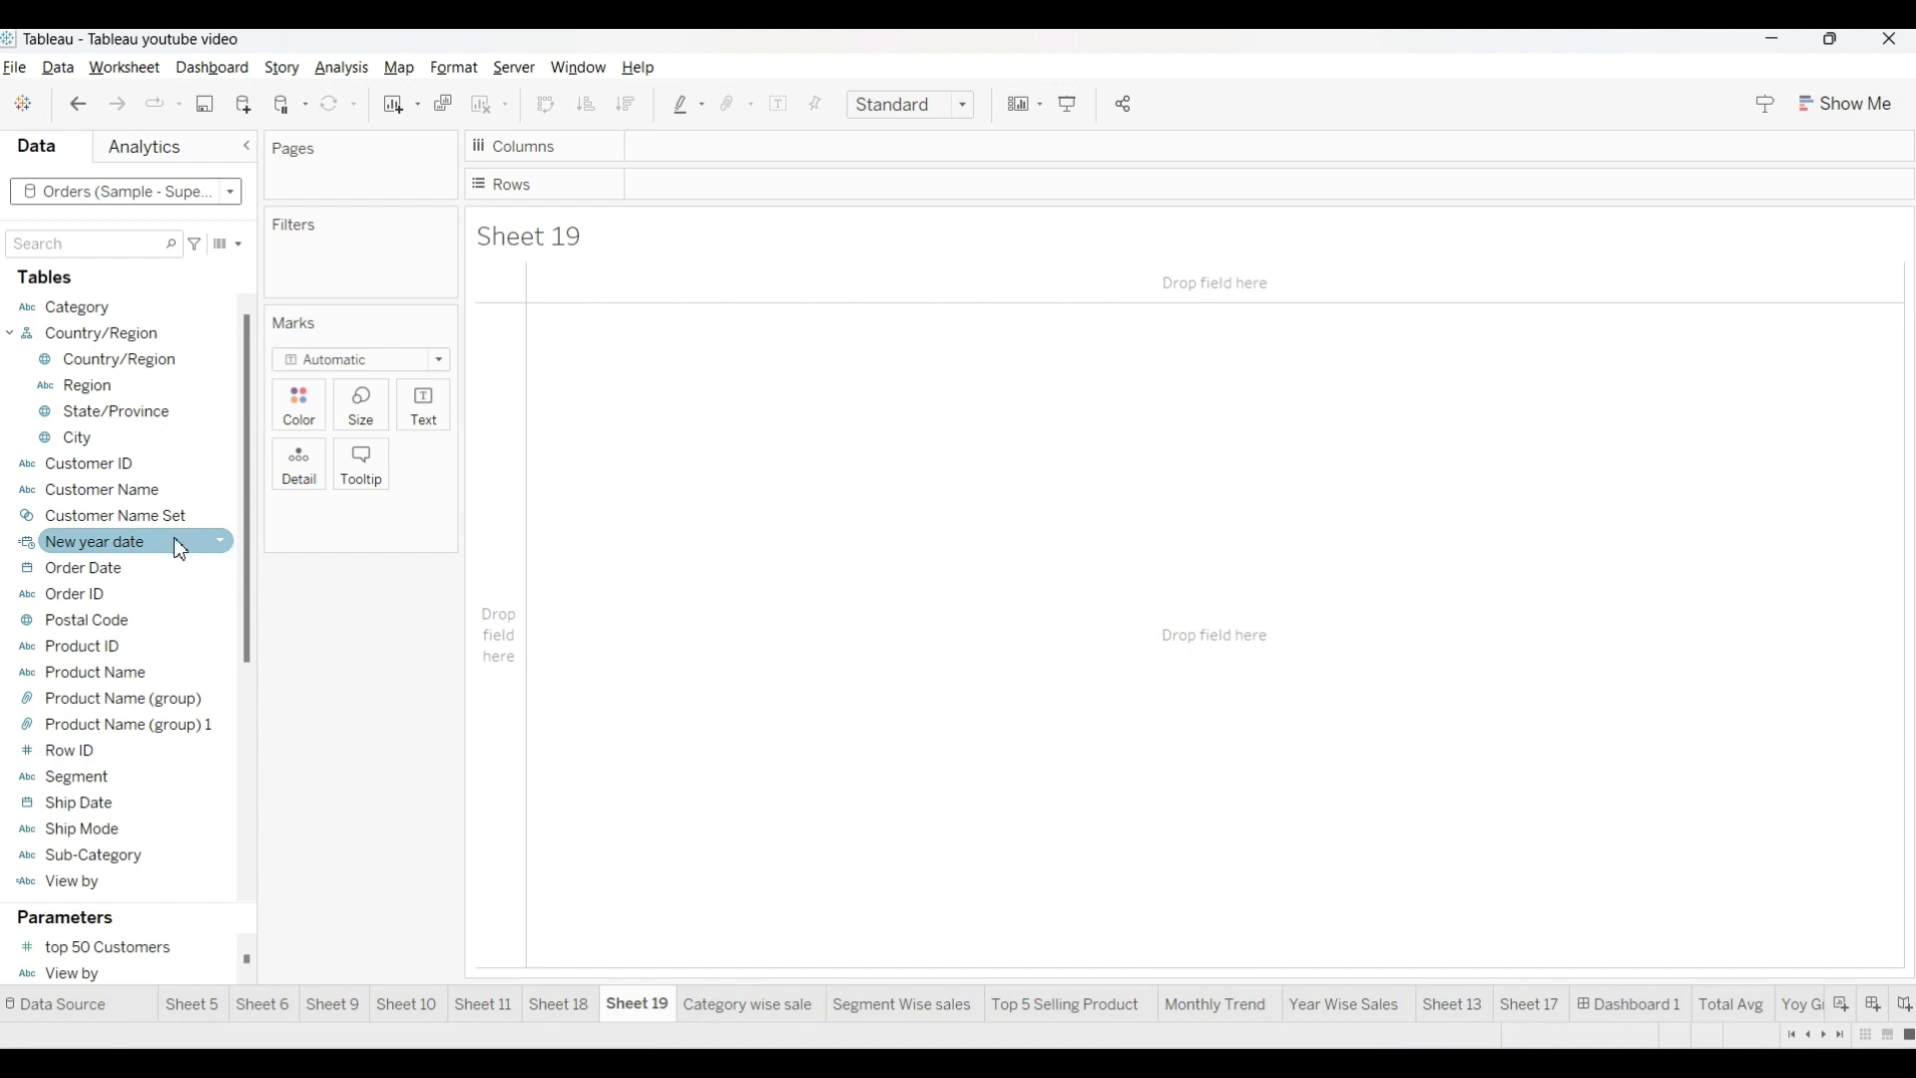
{"action": "left_click_drag", "start_coordinate": [174, 540], "coordinate": [735, 157]}
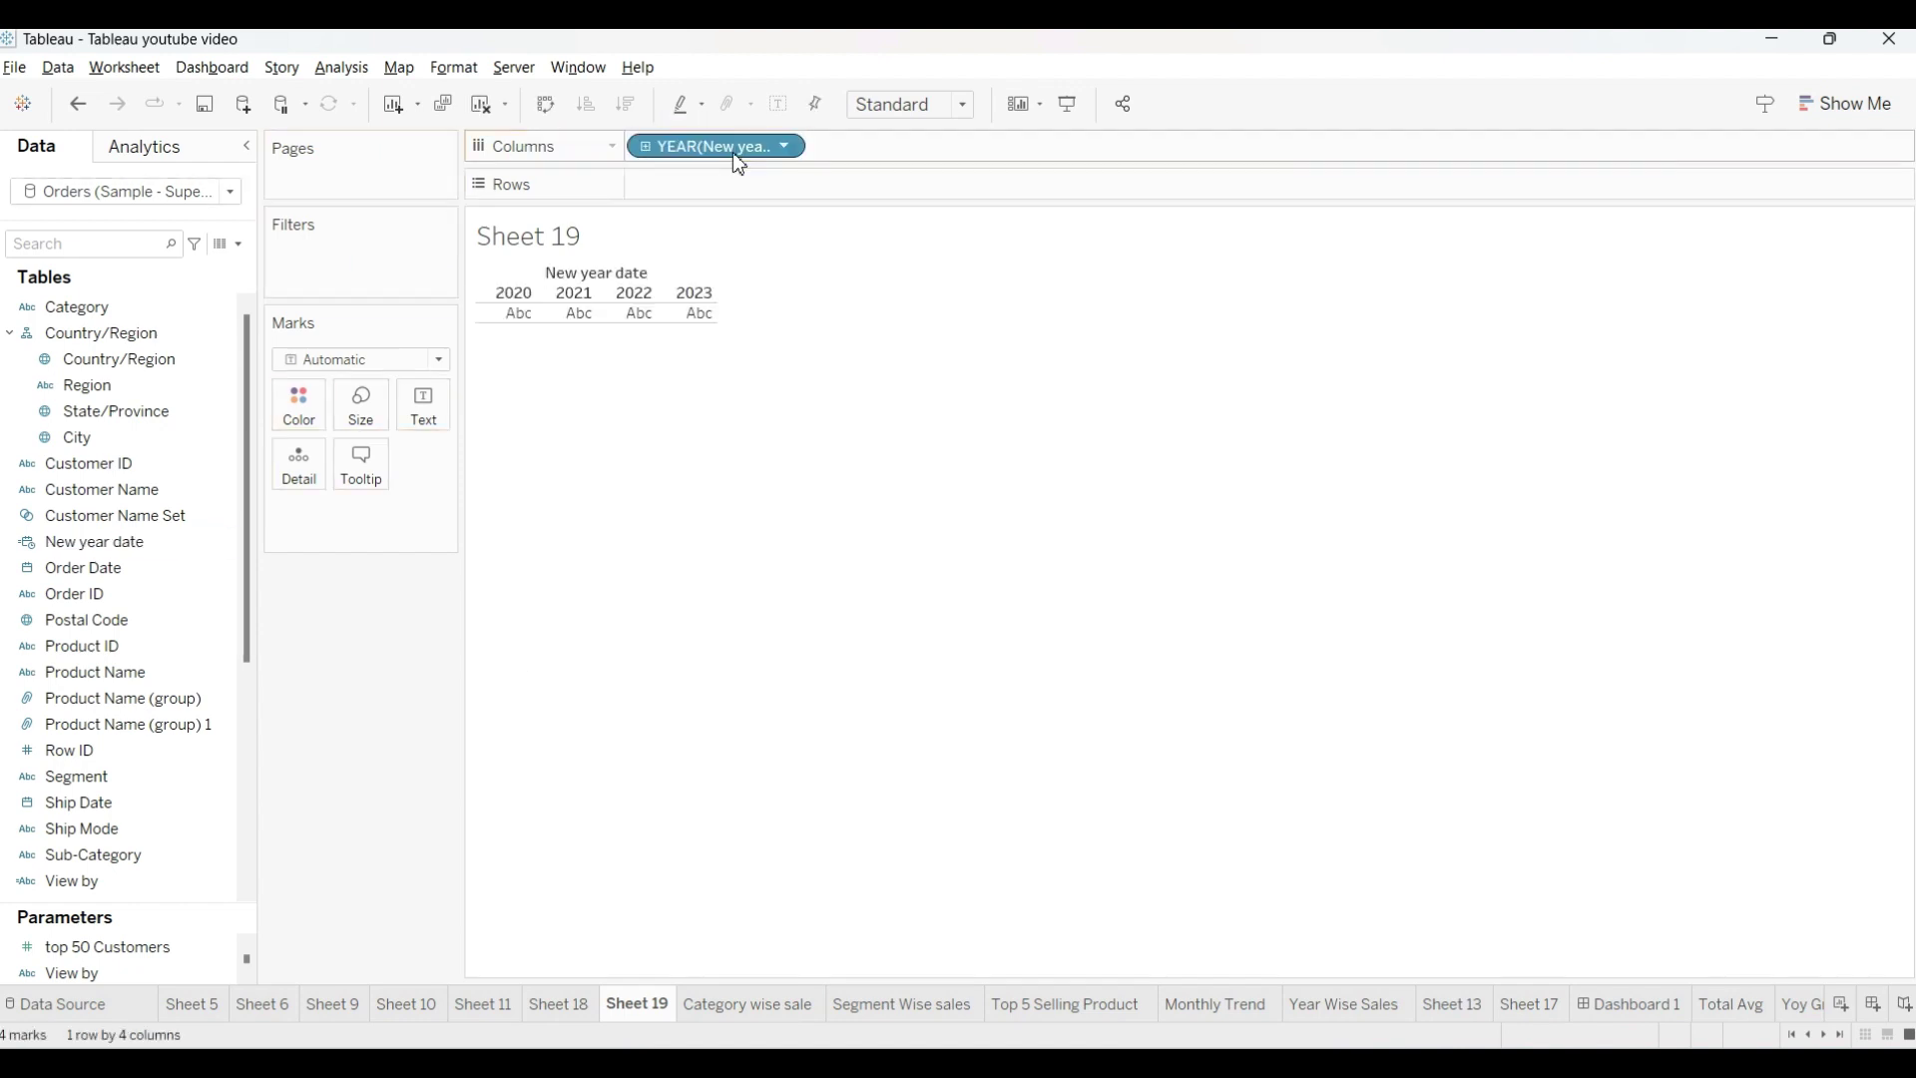
{"action": "left_click", "coordinate": [647, 150]}
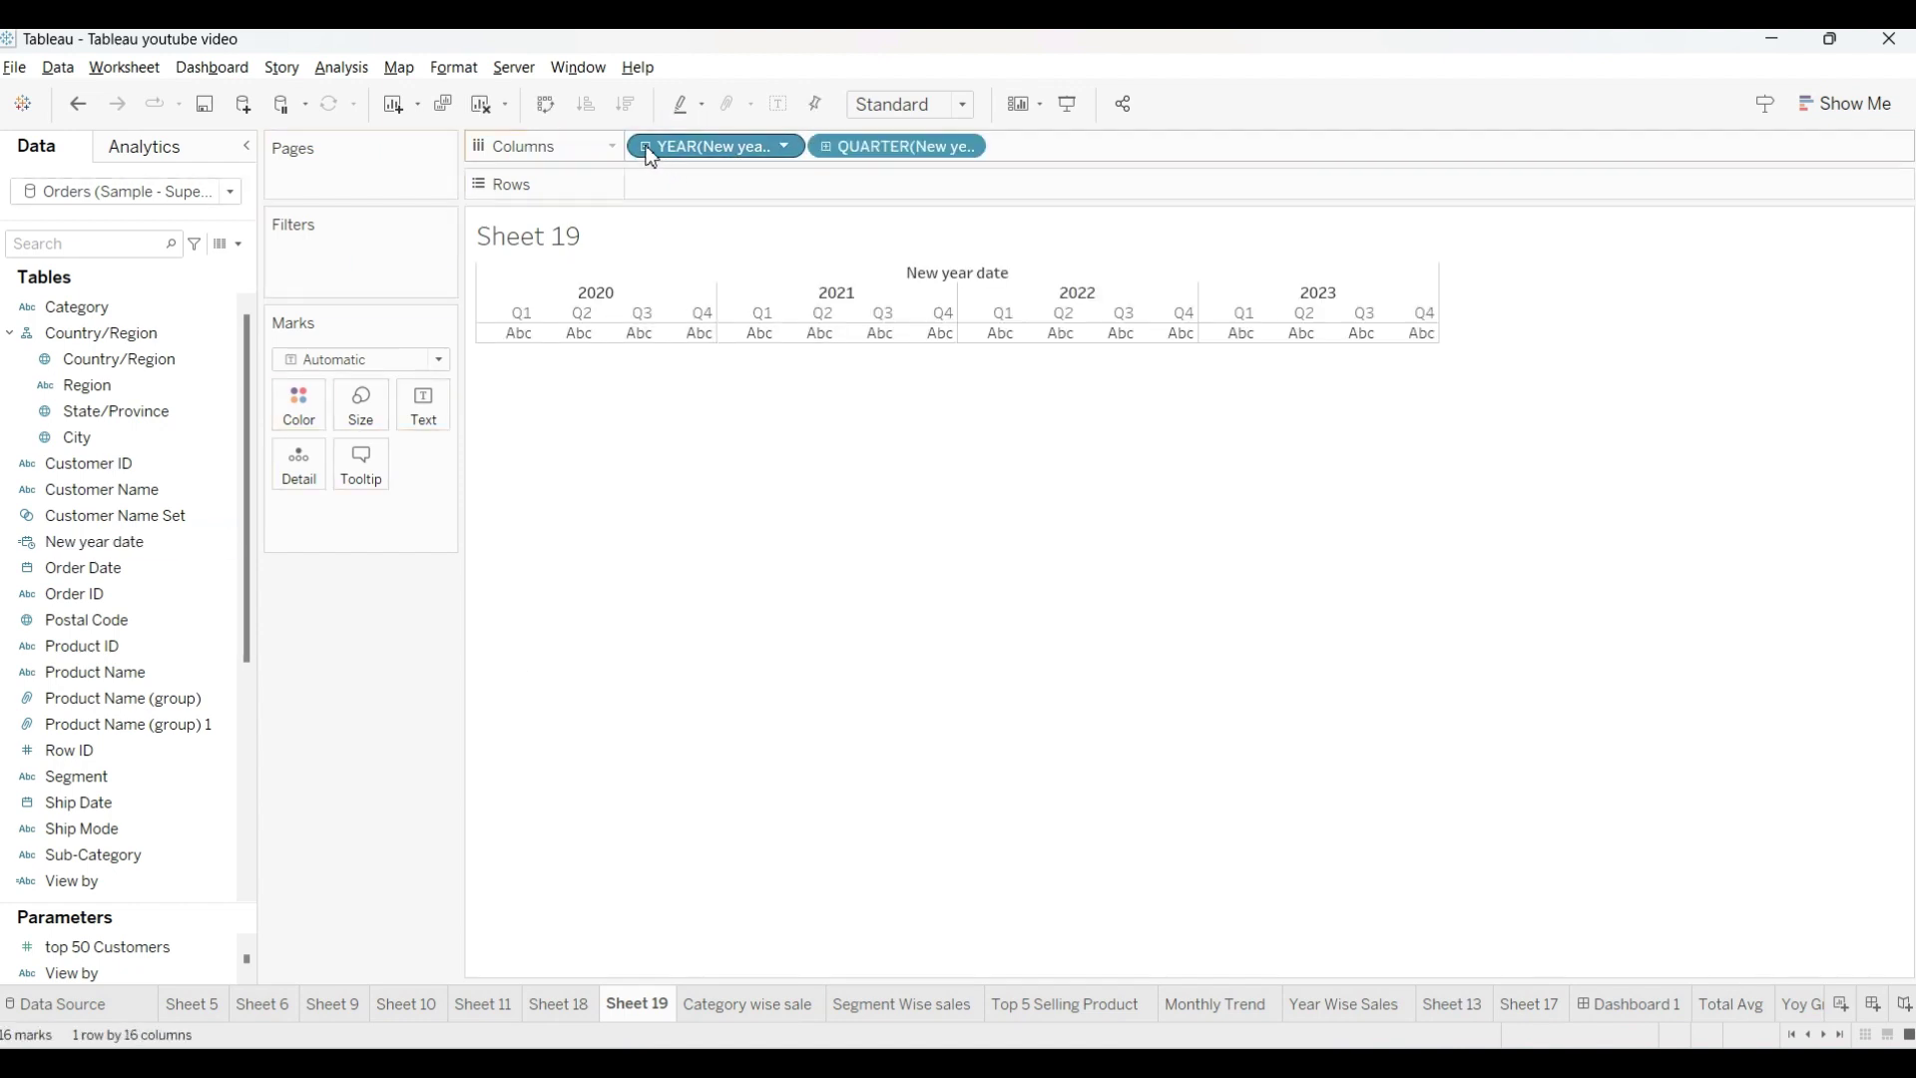
{"action": "left_click", "coordinate": [827, 150]}
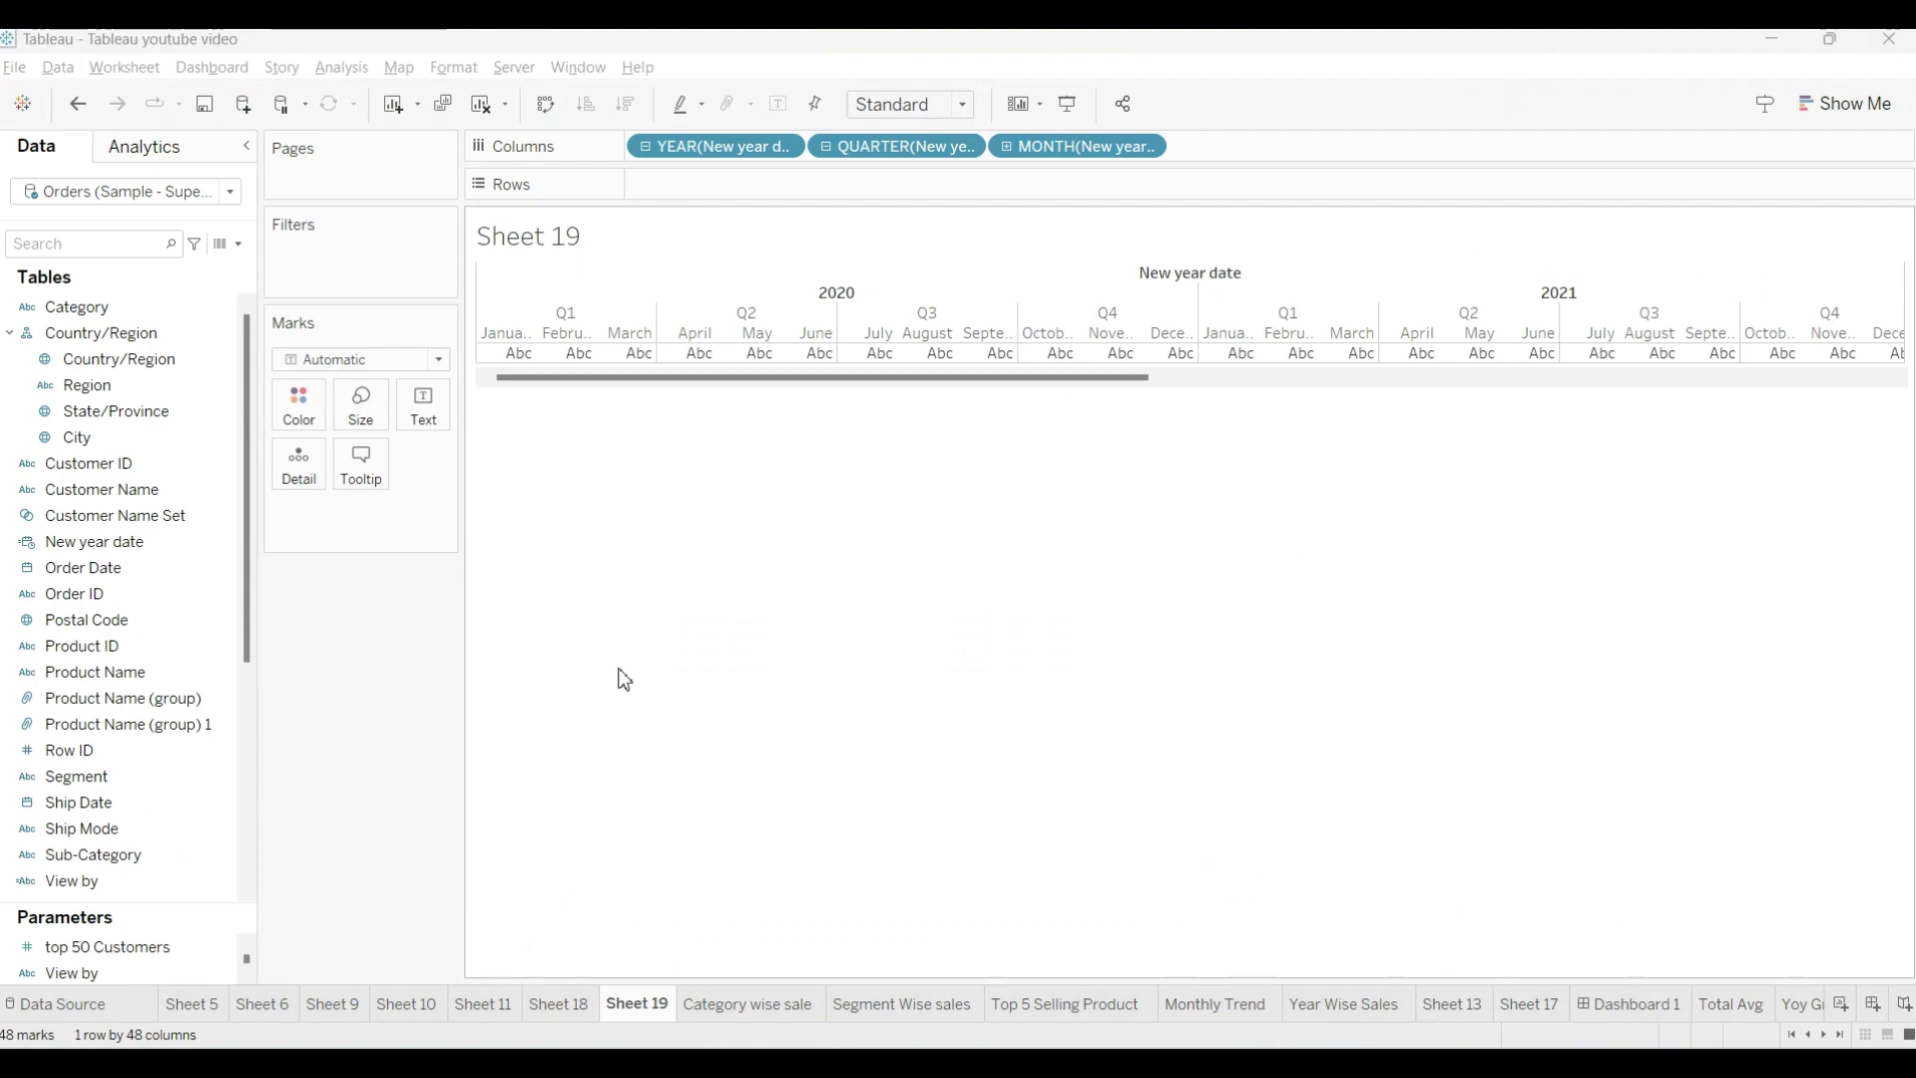
- Create a calculated field named Year with the formula YEAR([Order Date])
{"action": "left_click", "coordinate": [240, 245]}
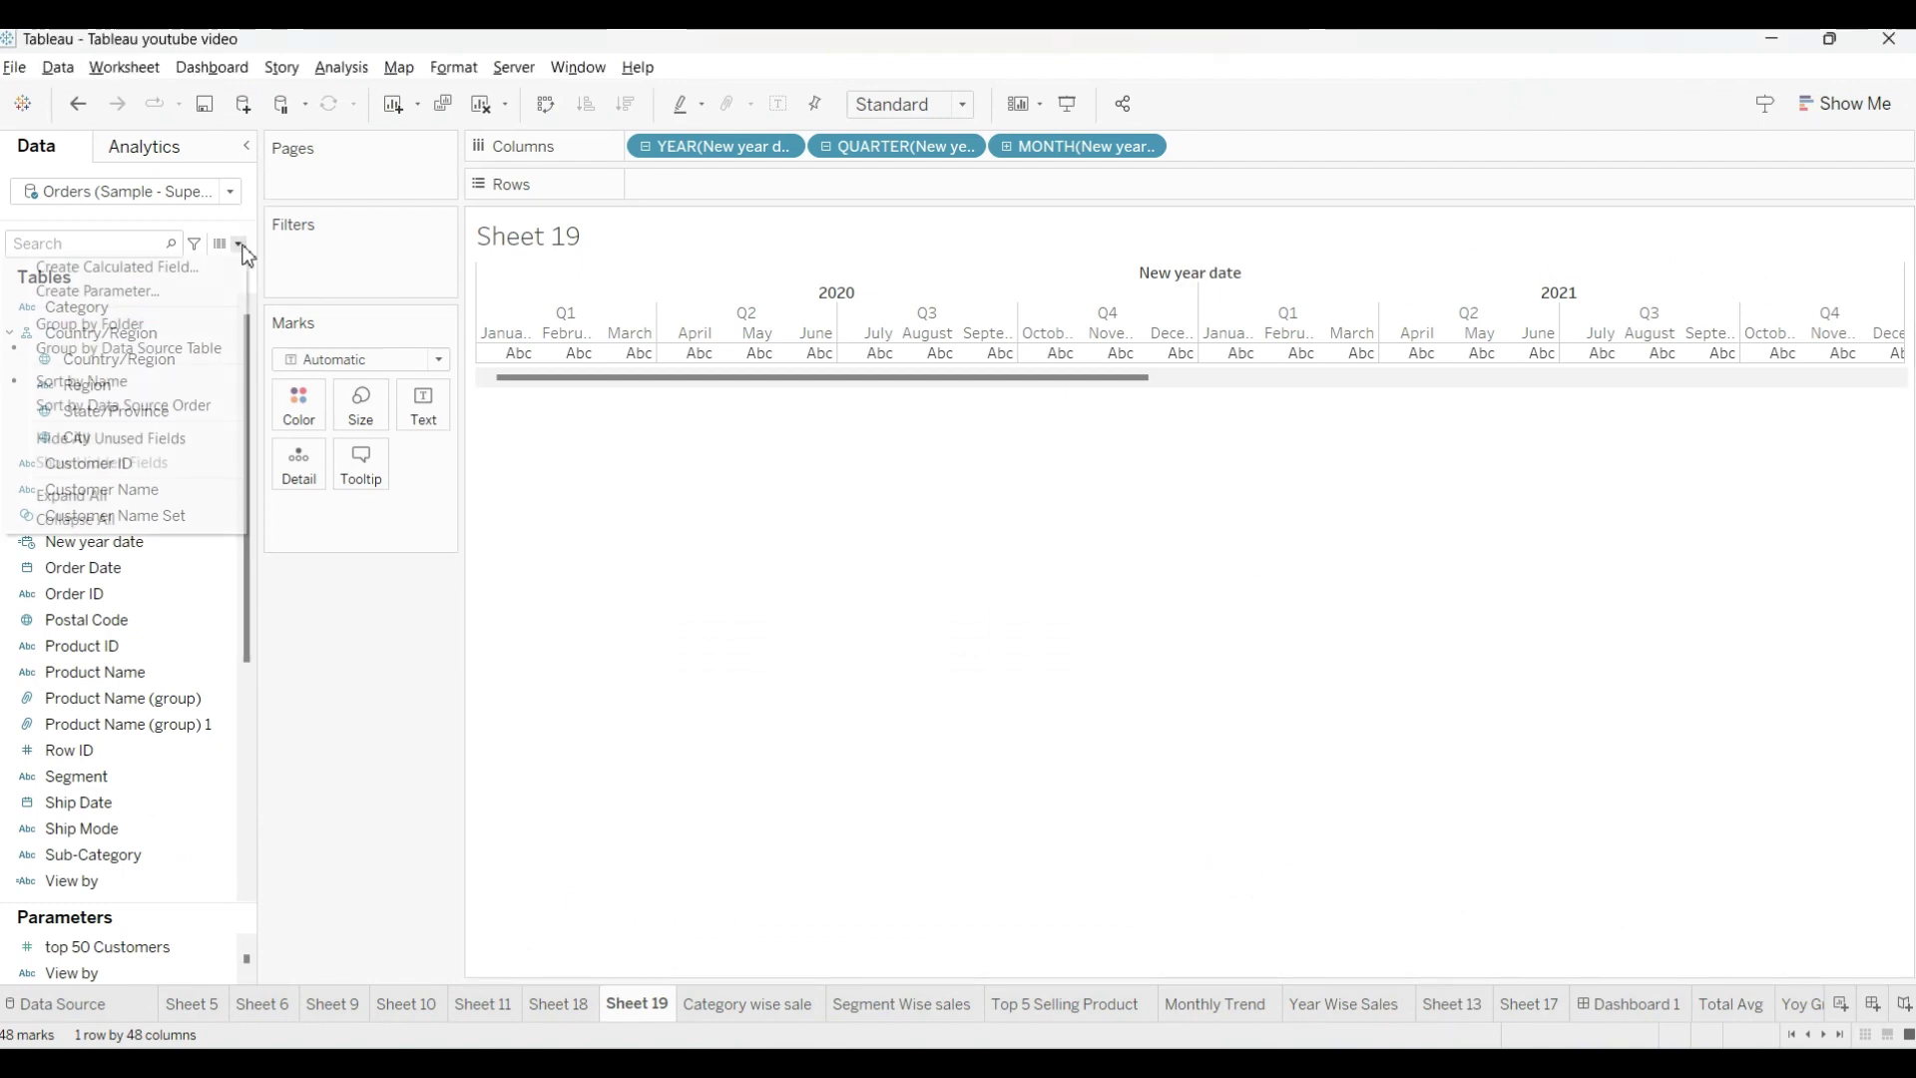
{"action": "left_click", "coordinate": [186, 270]}
{"action": "type", "text": "Year"}
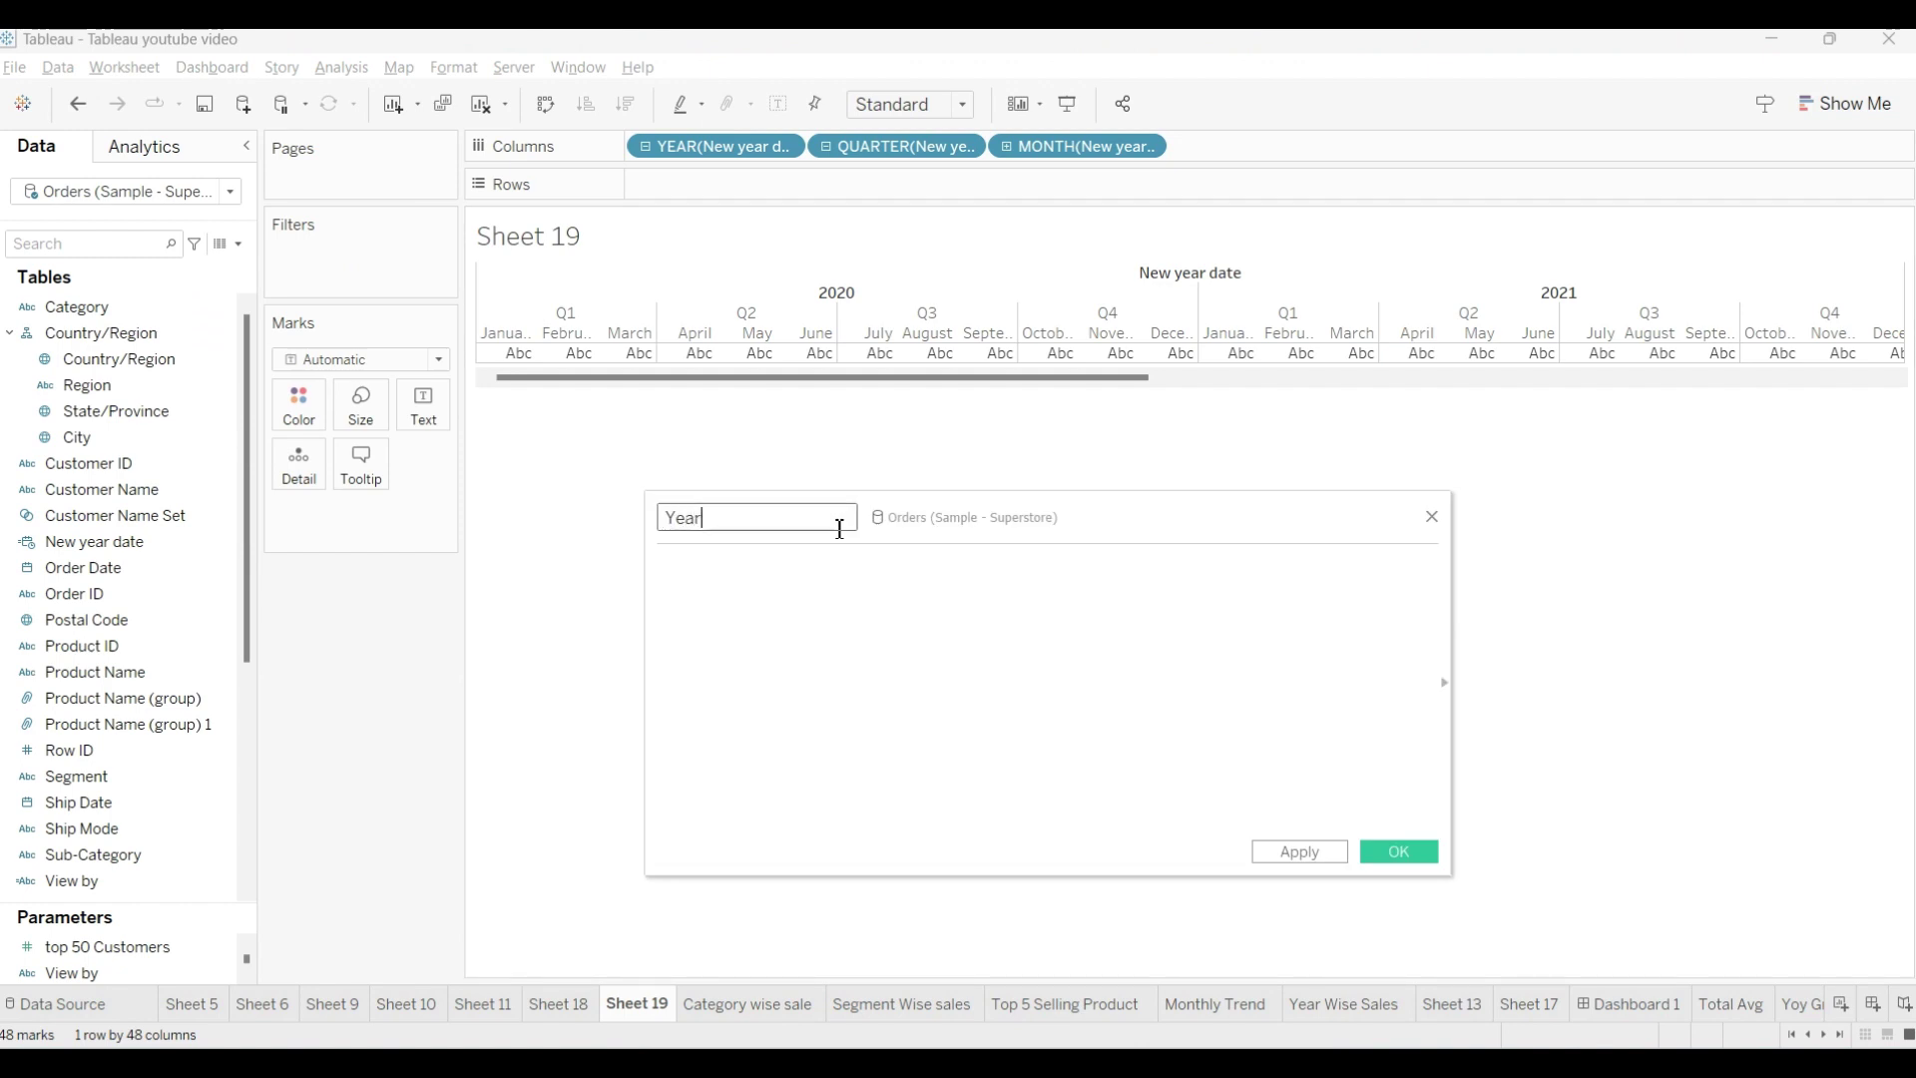
{"action": "type", "text": "year"}
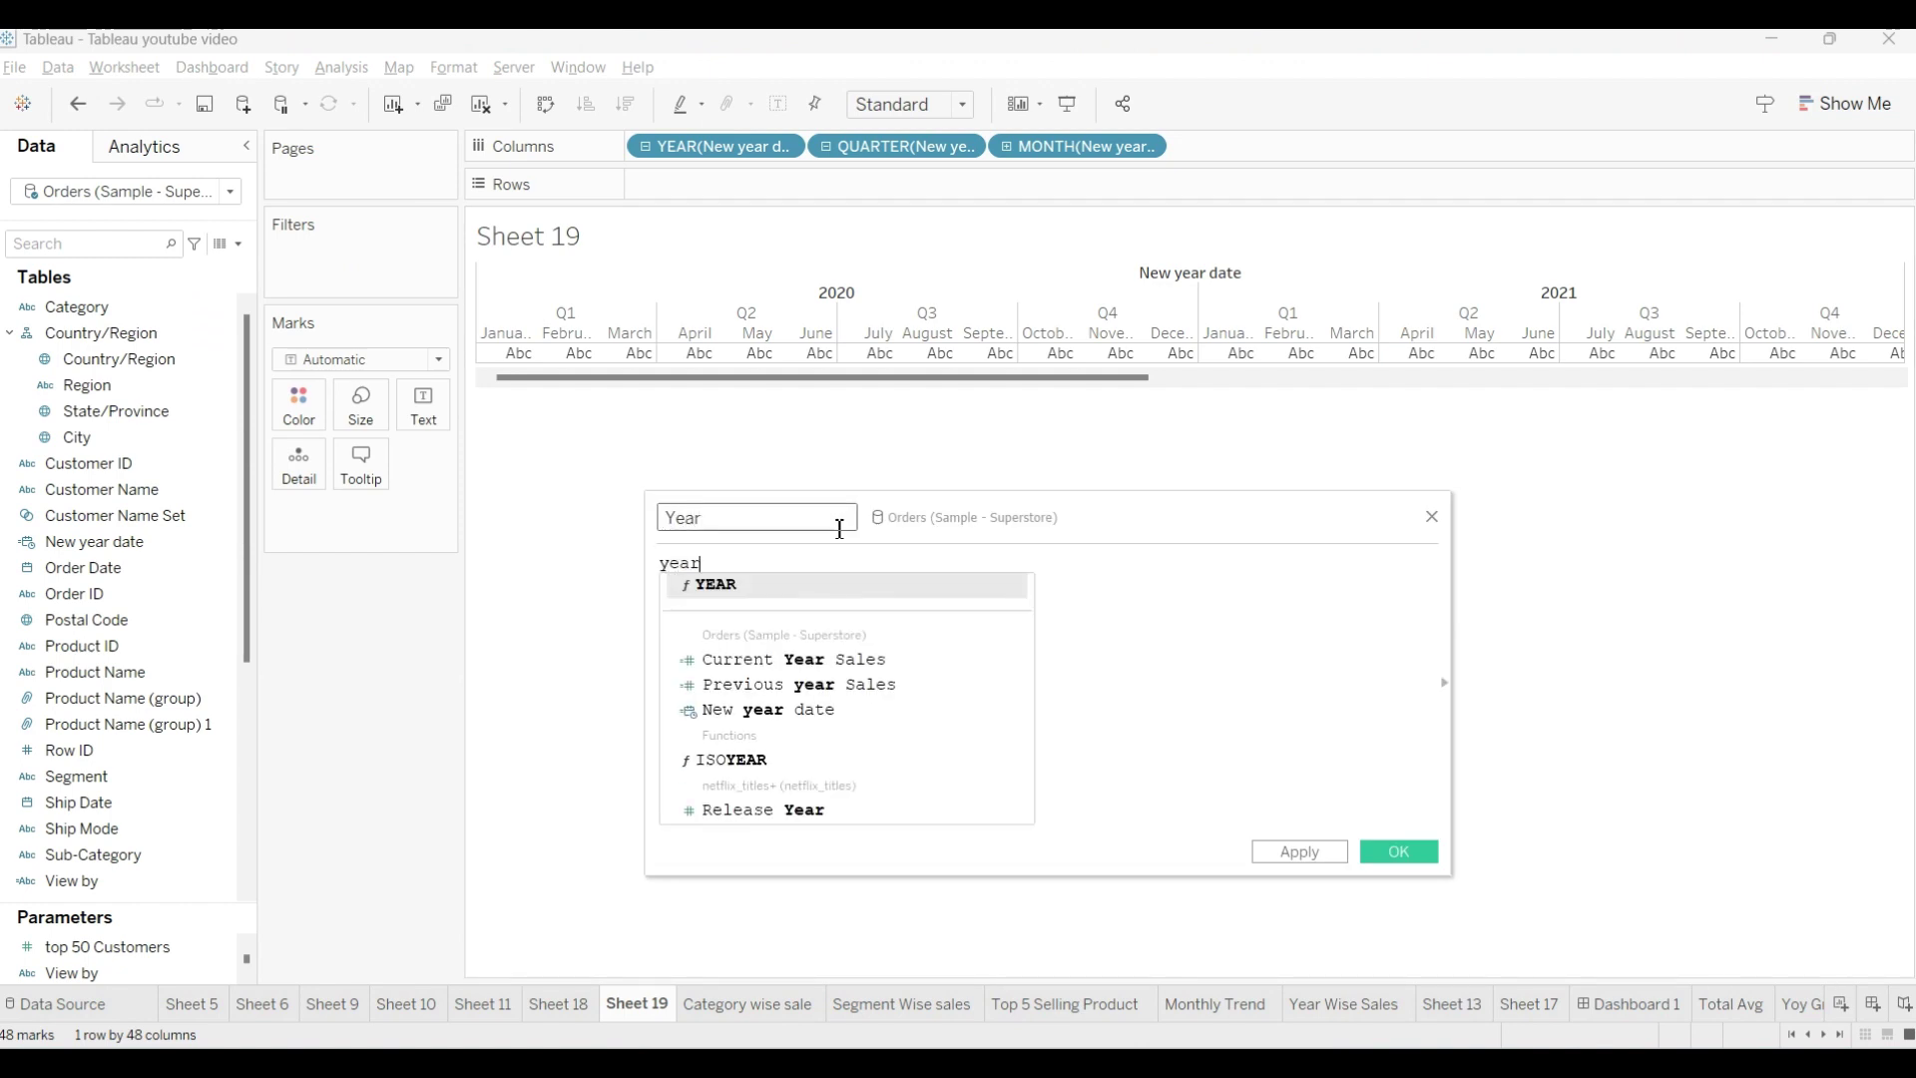
{"action": "left_click", "coordinate": [717, 587]}
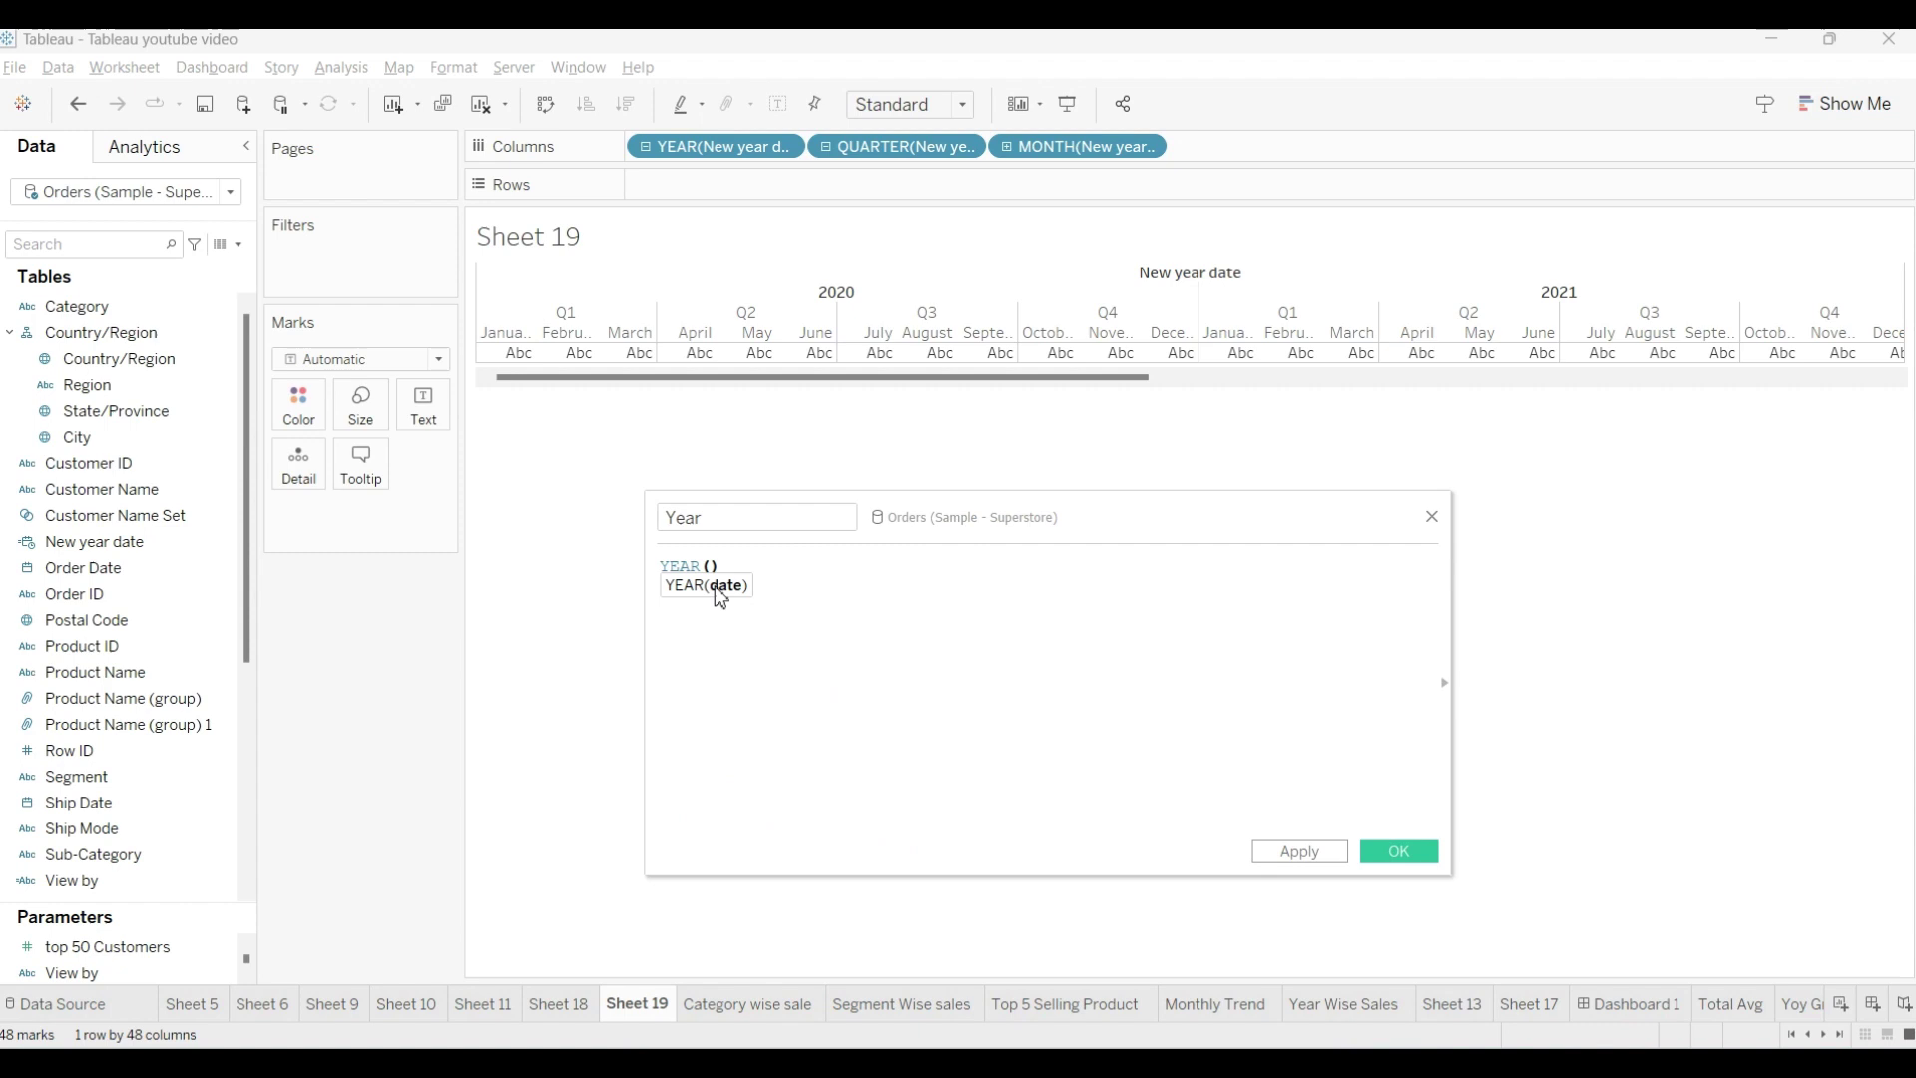
{"action": "type", "text": "or"}
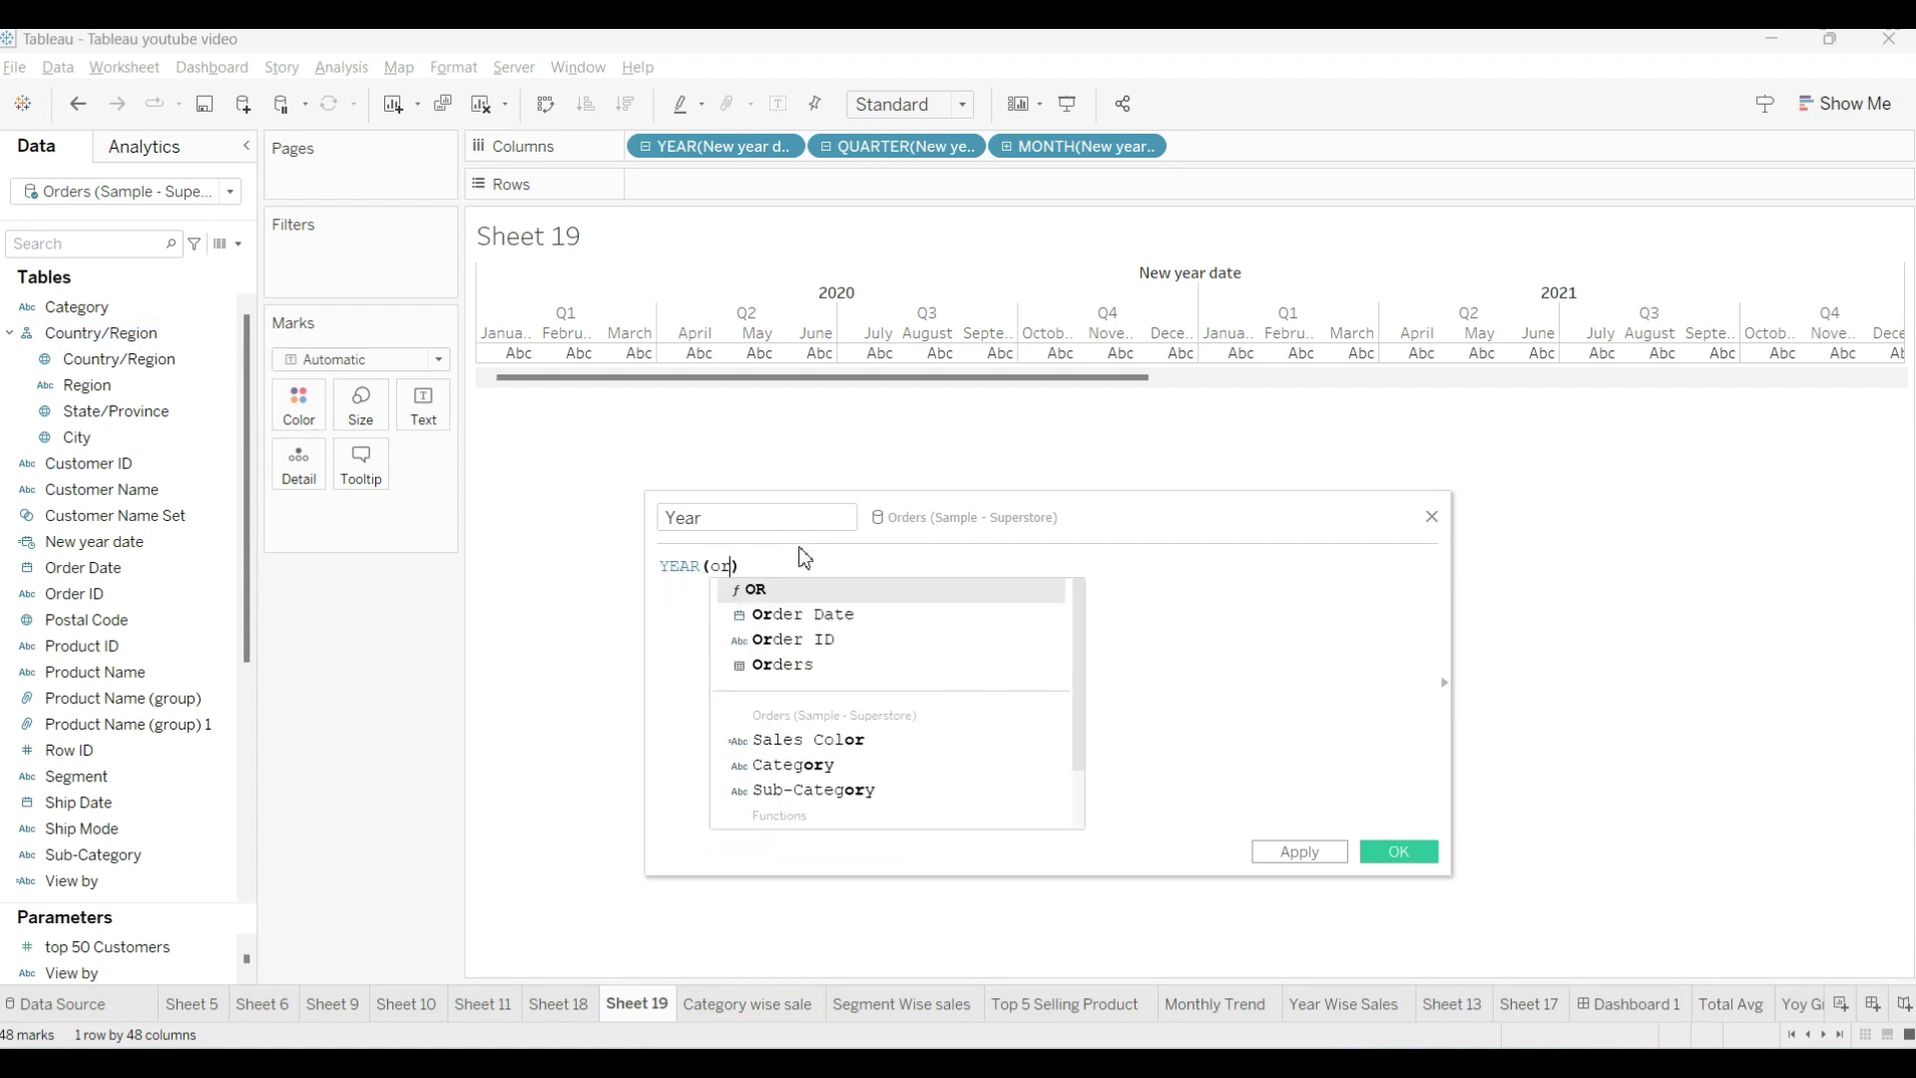
{"action": "left_click", "coordinate": [817, 614]}
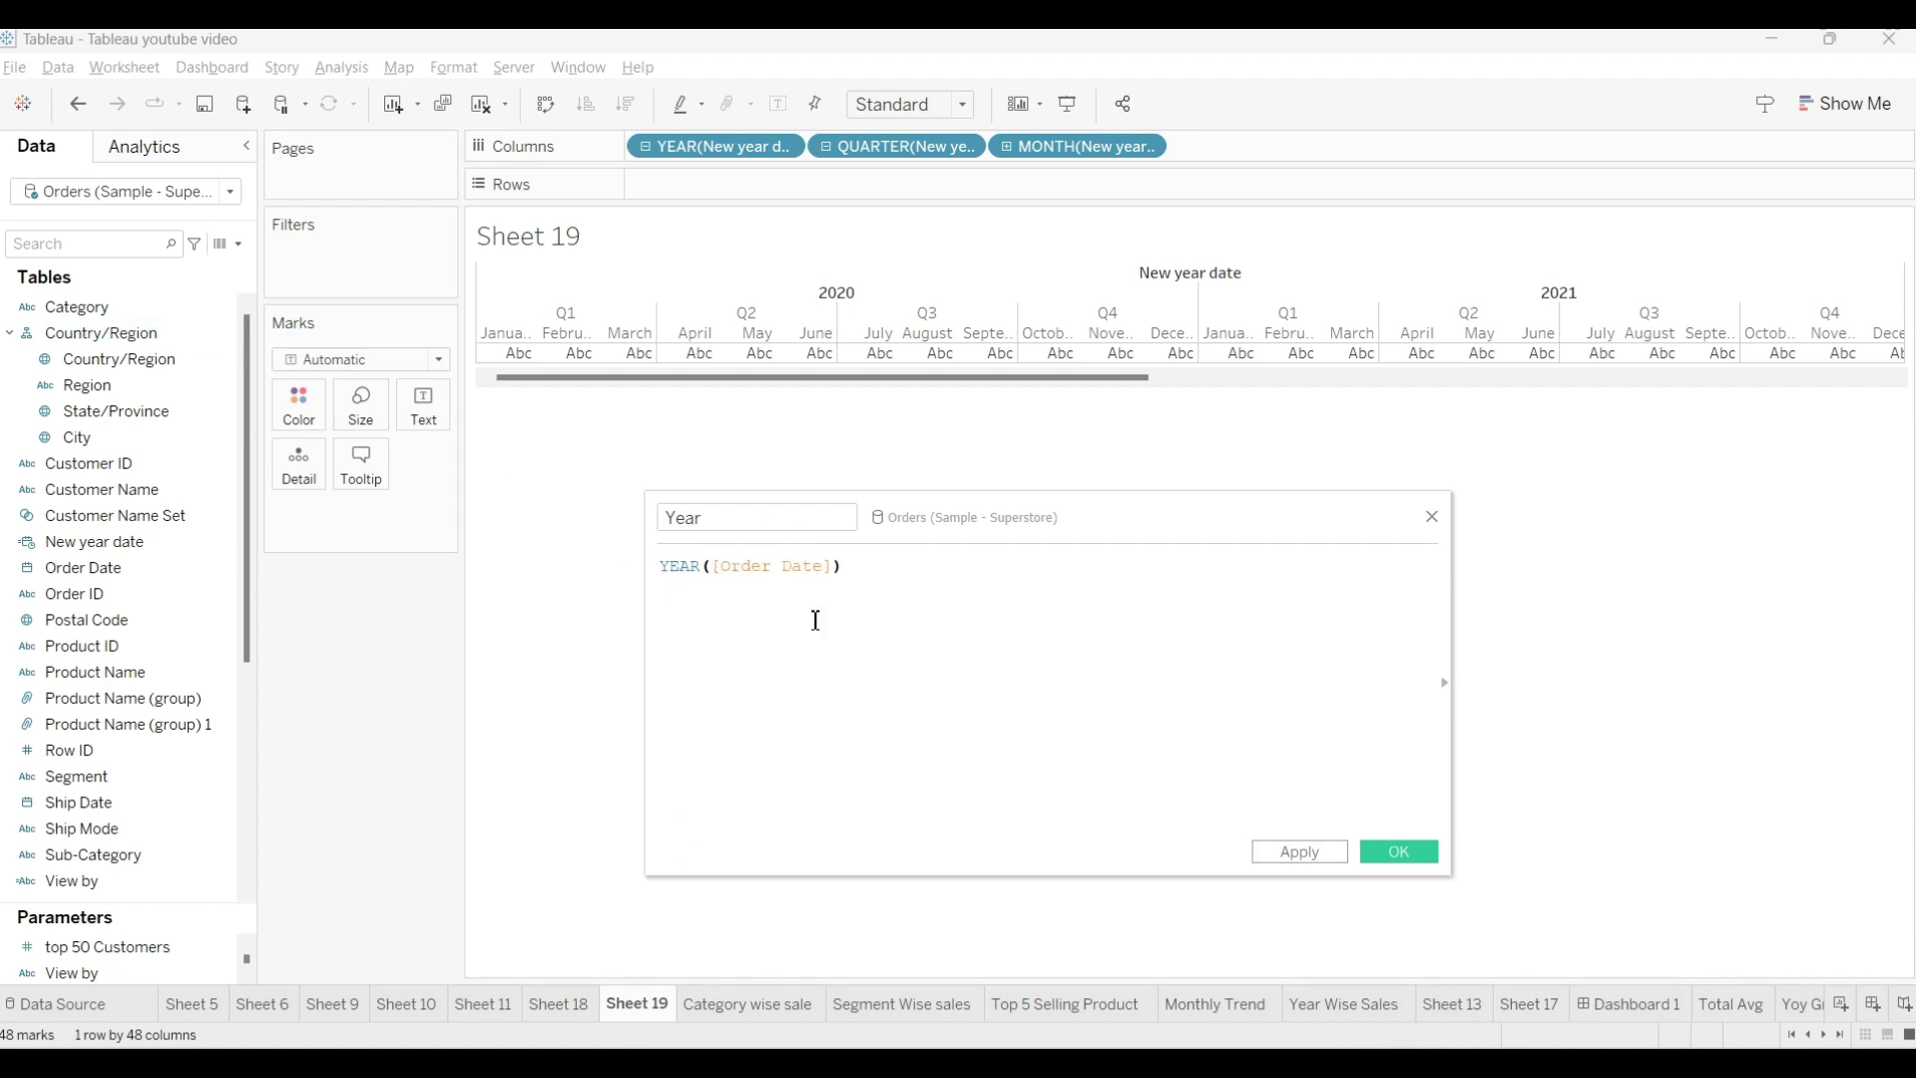
{"action": "left_click", "coordinate": [1401, 853]}
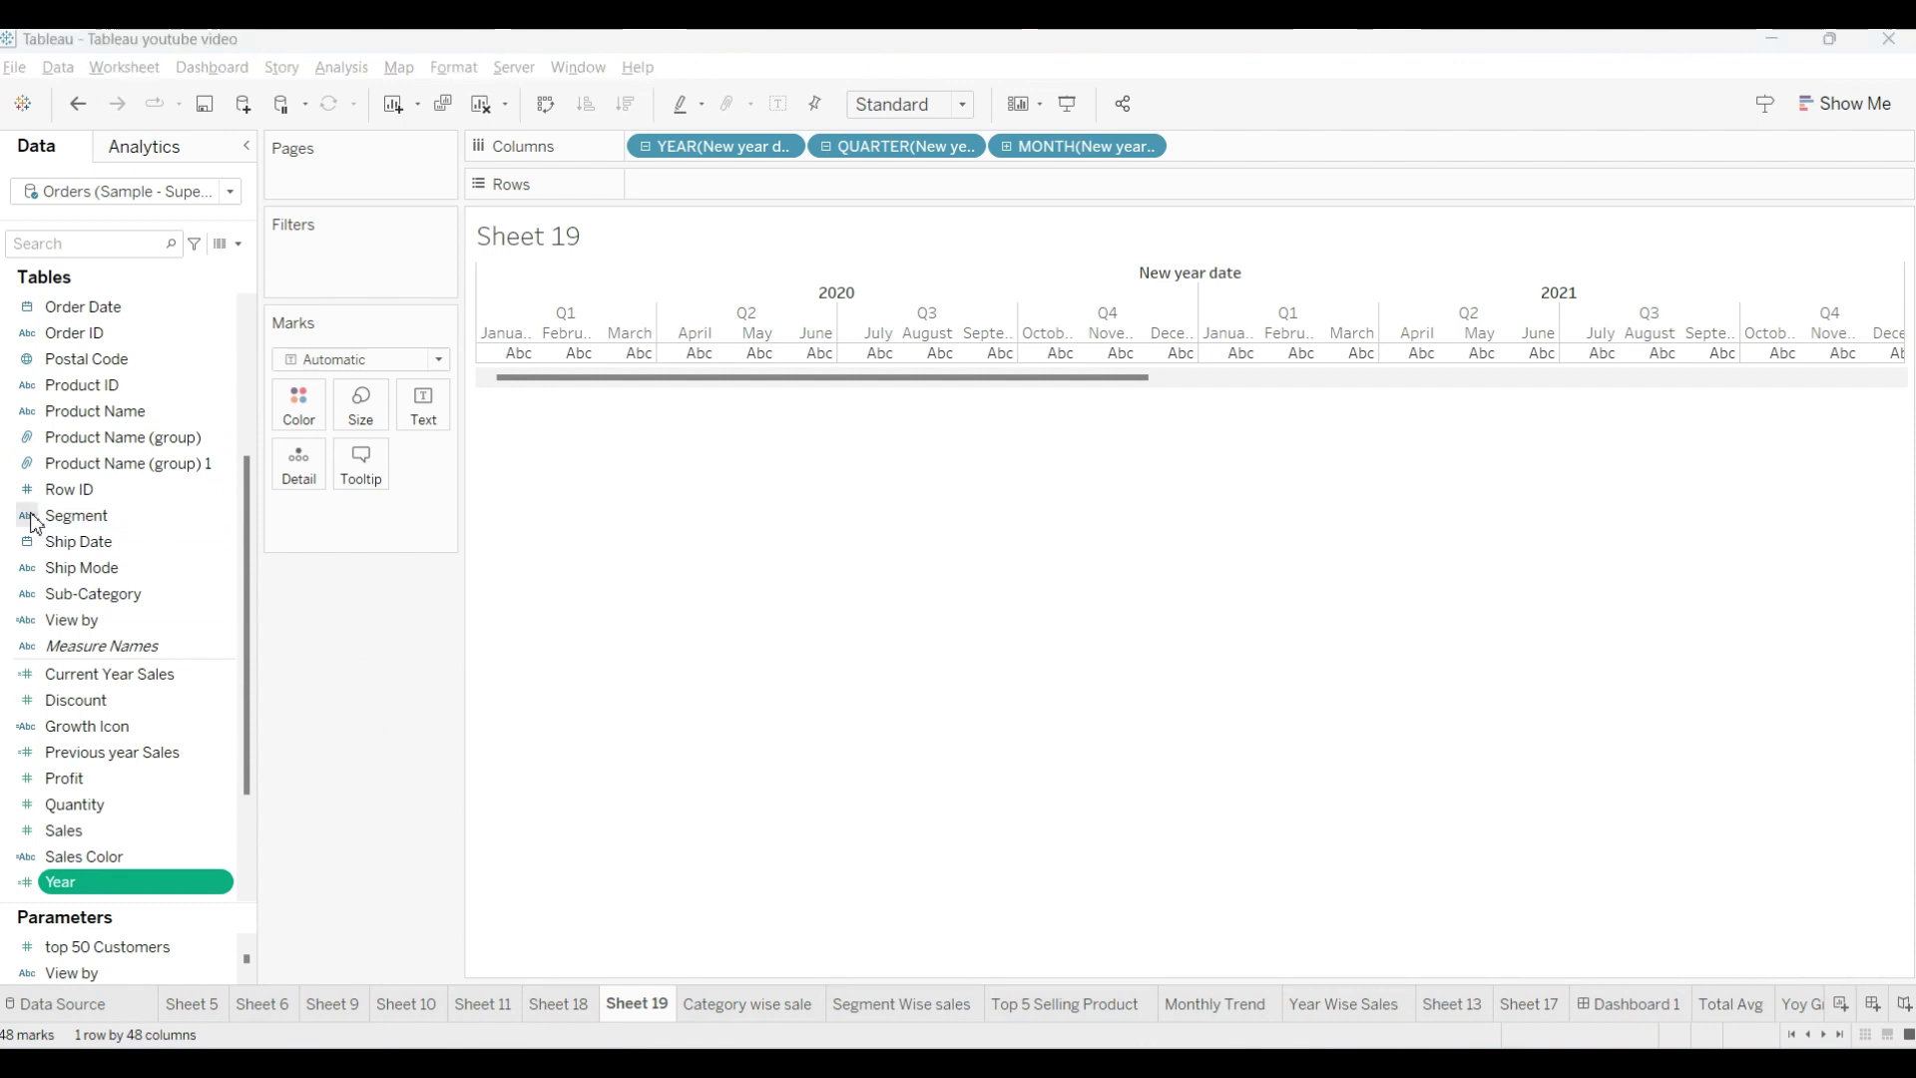
- Start a Quarter calculated field and draft a DATEPART('quarter', Order Date) formula
{"action": "left_click", "coordinate": [238, 243]}
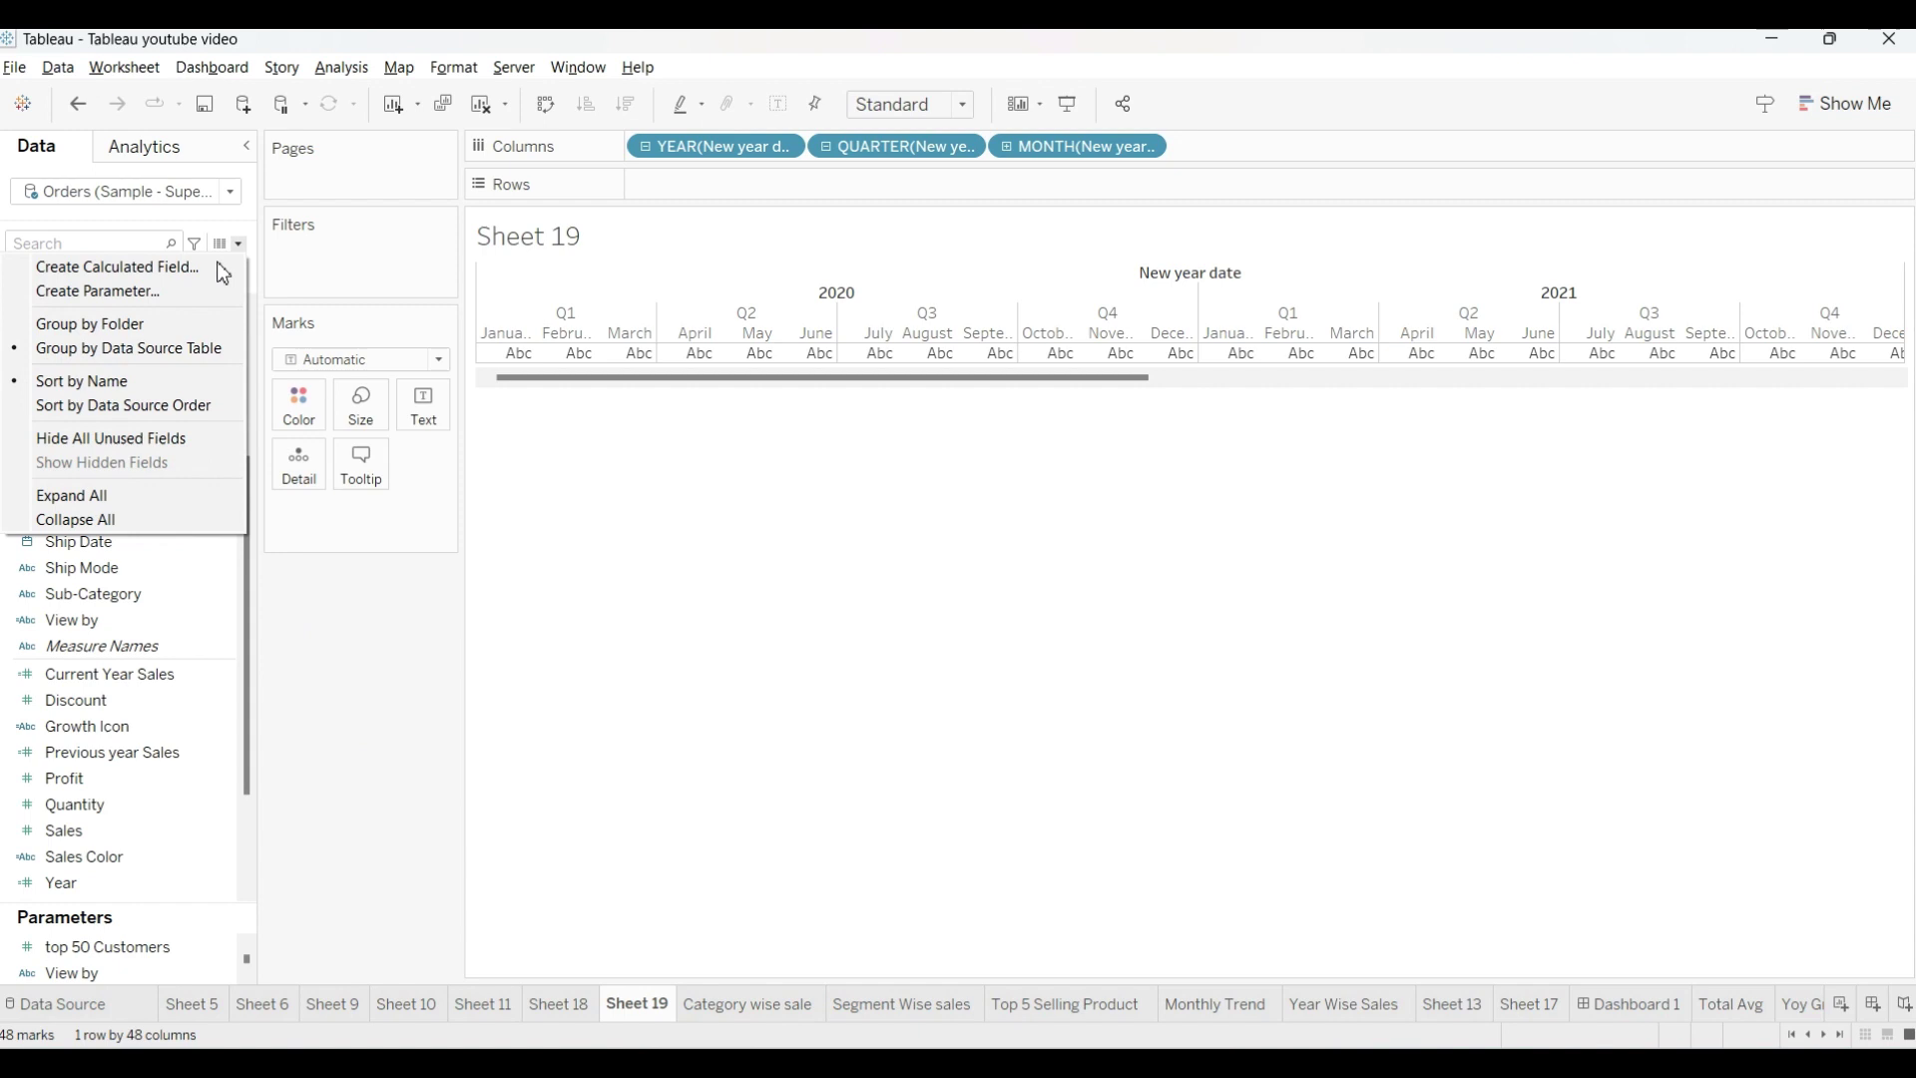
{"action": "left_click", "coordinate": [164, 268]}
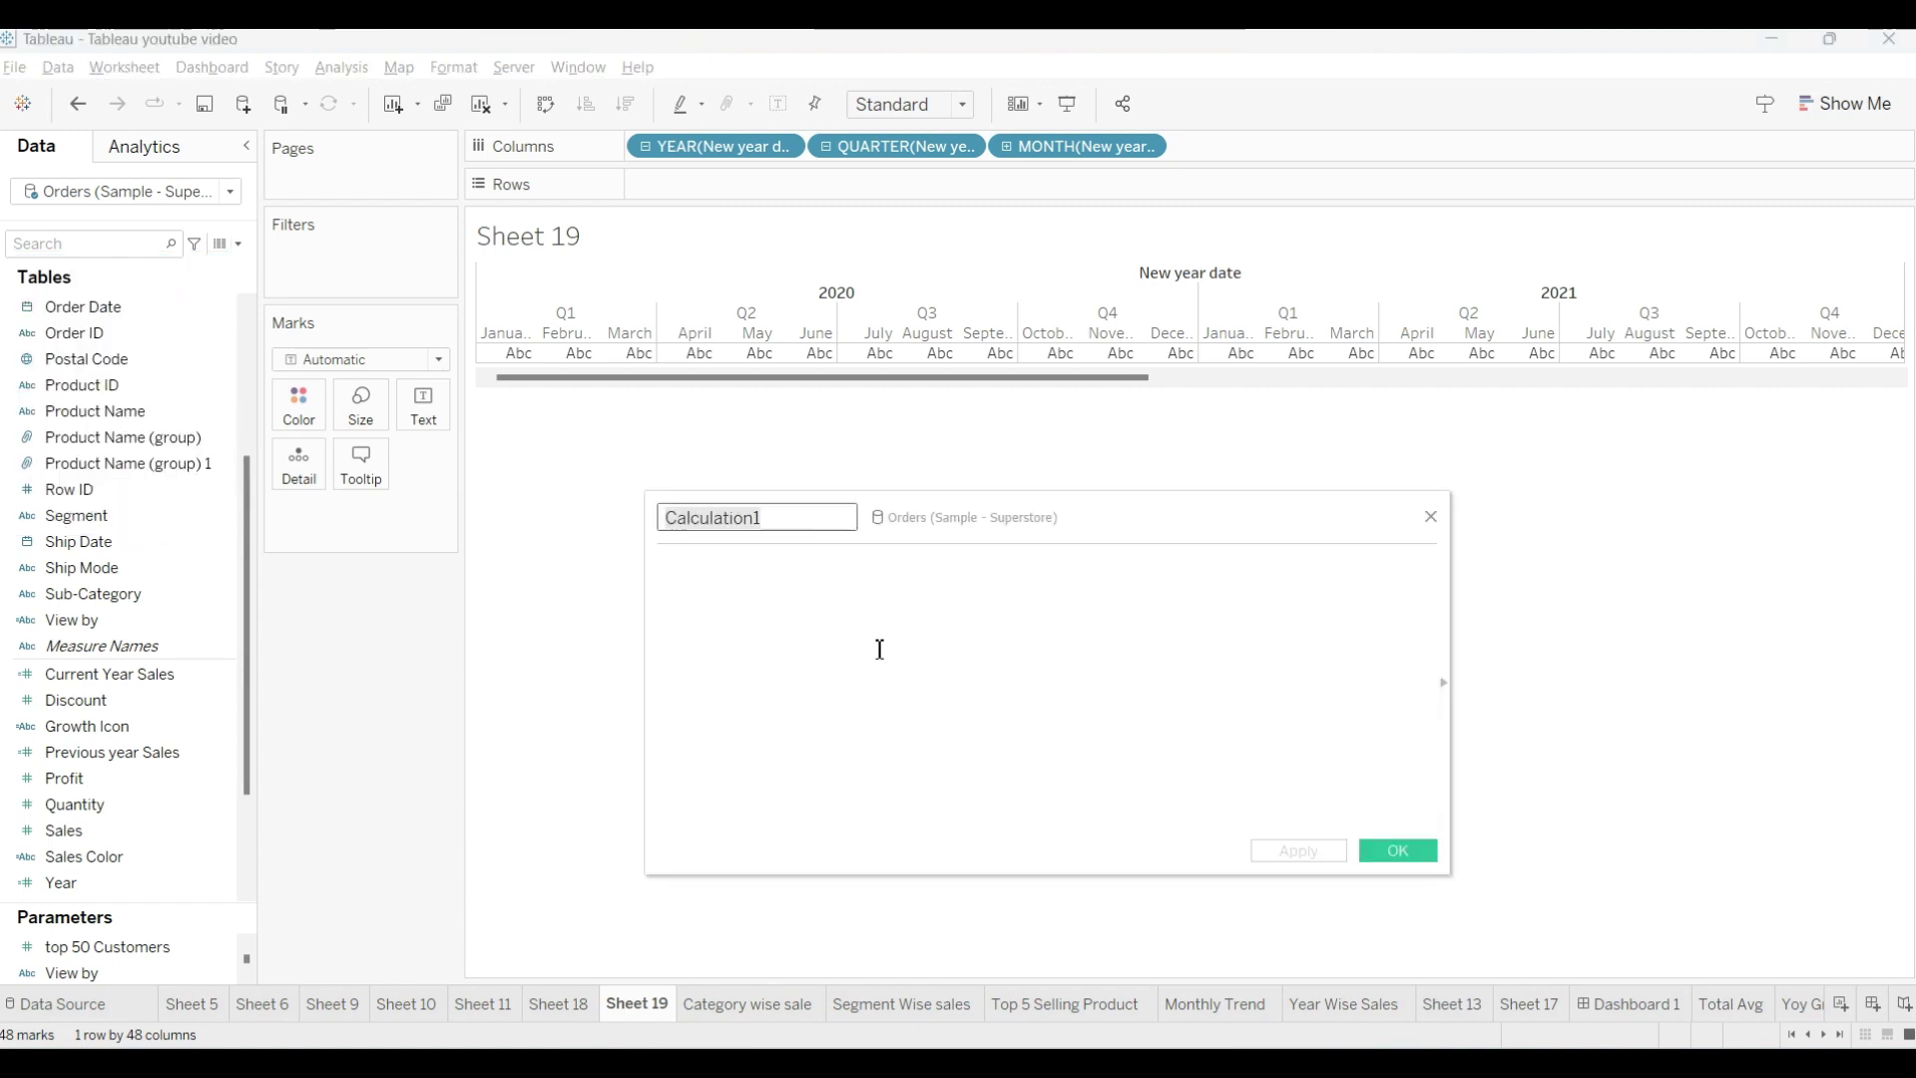
{"action": "type", "text": "Qu"}
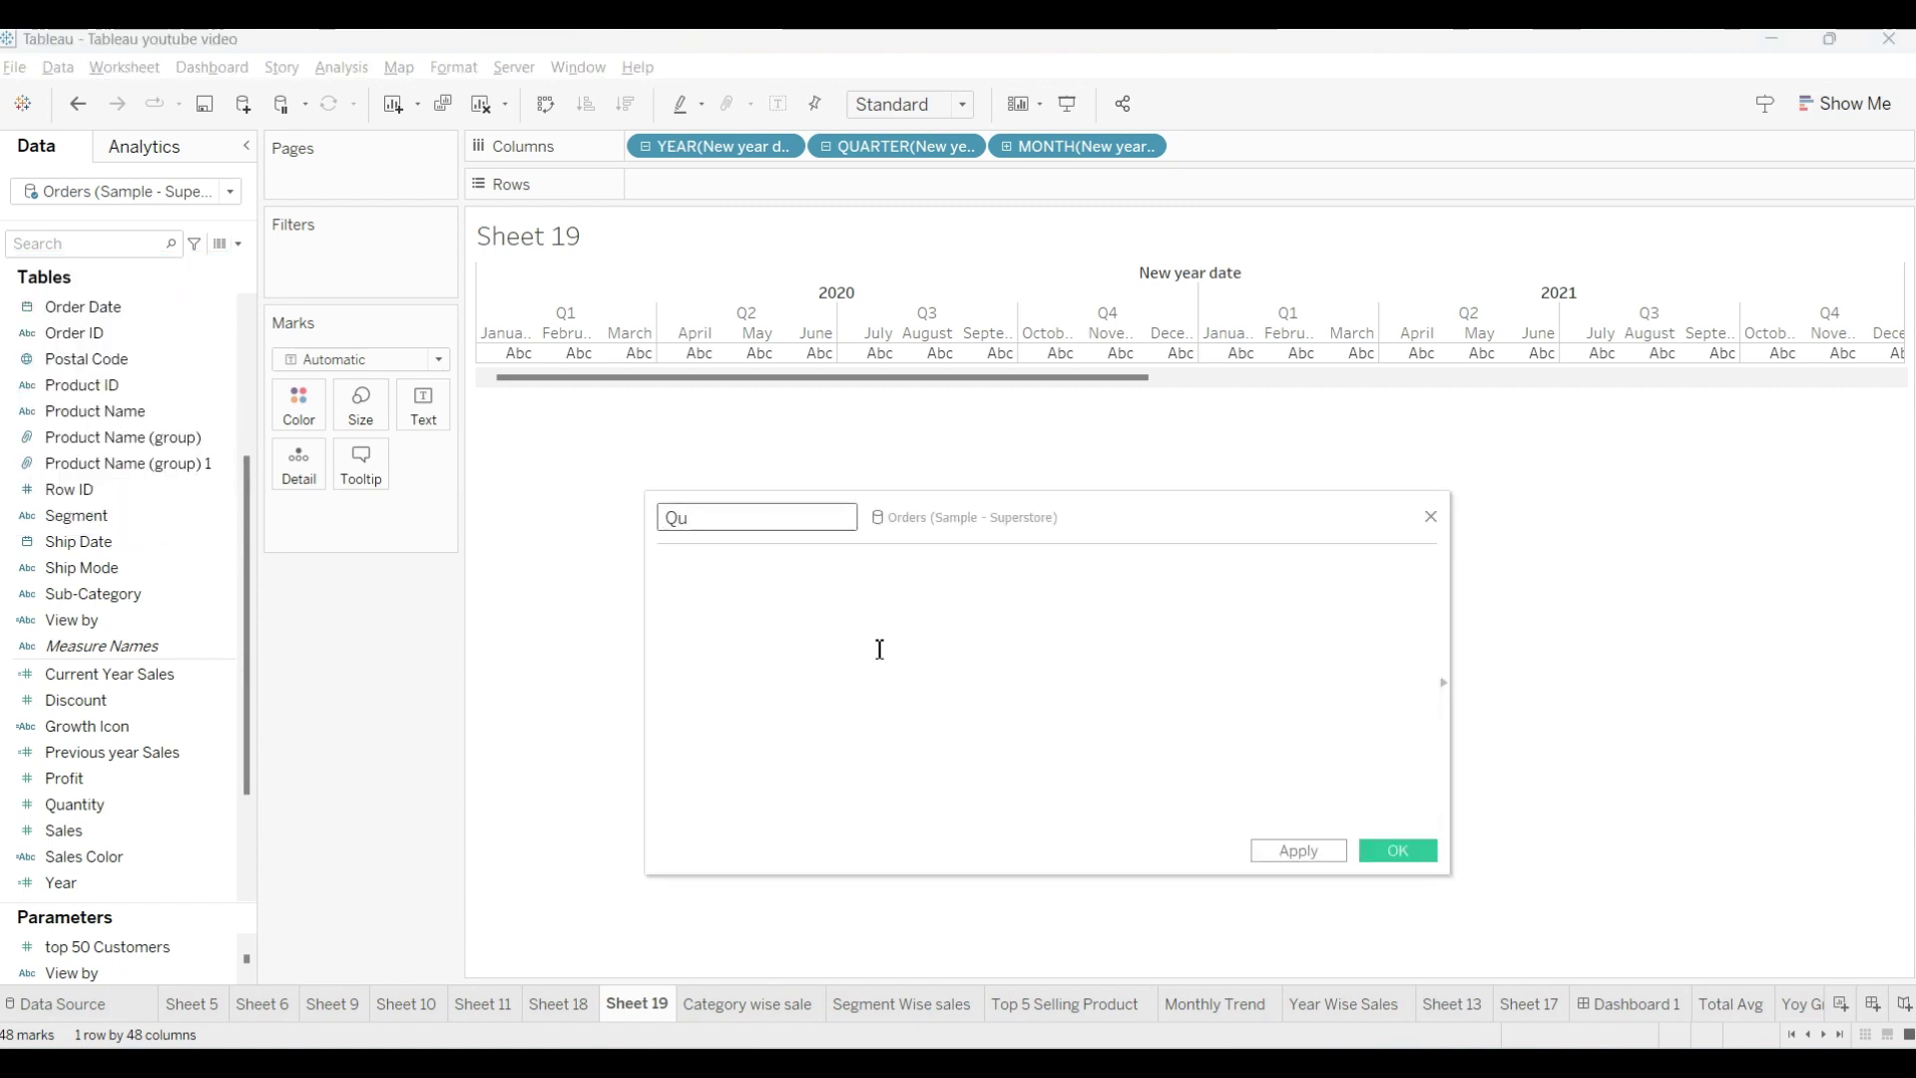
{"action": "type", "text": "ater"}
{"action": "key", "text": "Tab"}
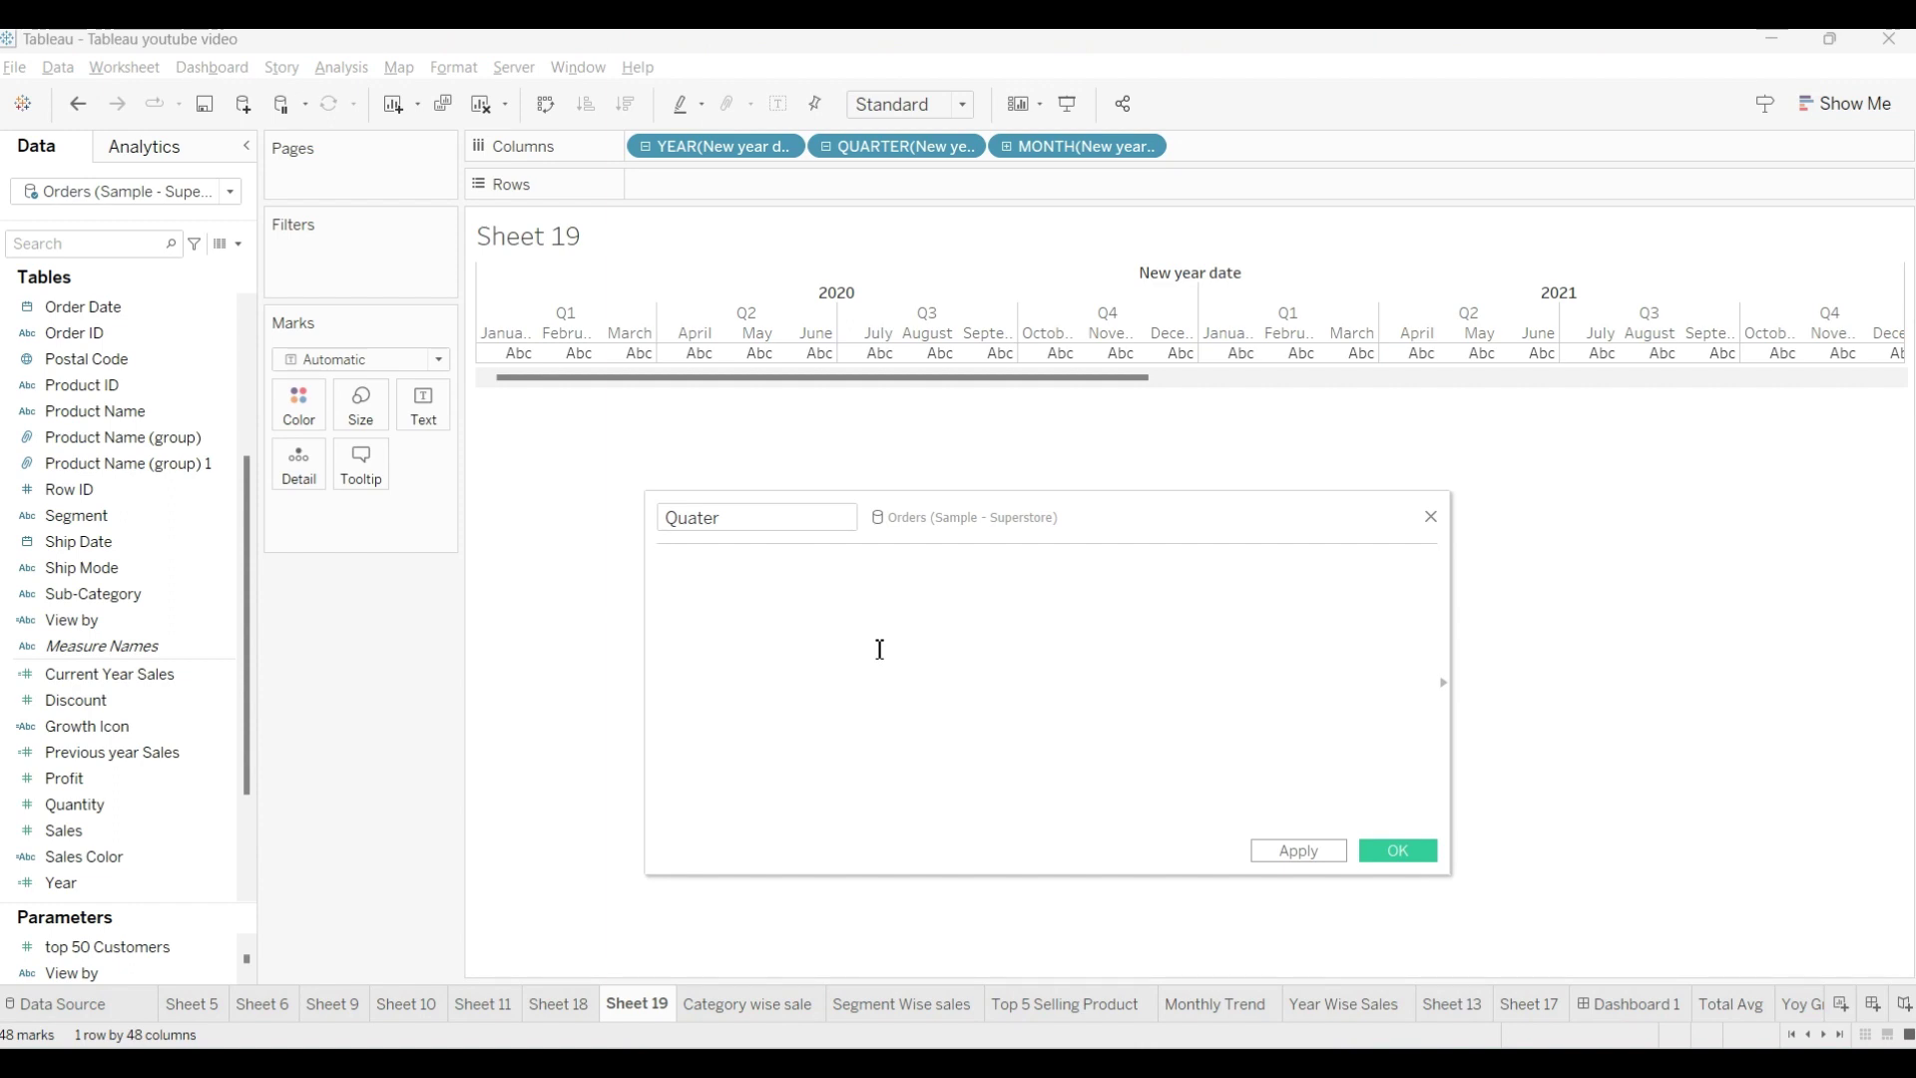
{"action": "type", "text": "datep"}
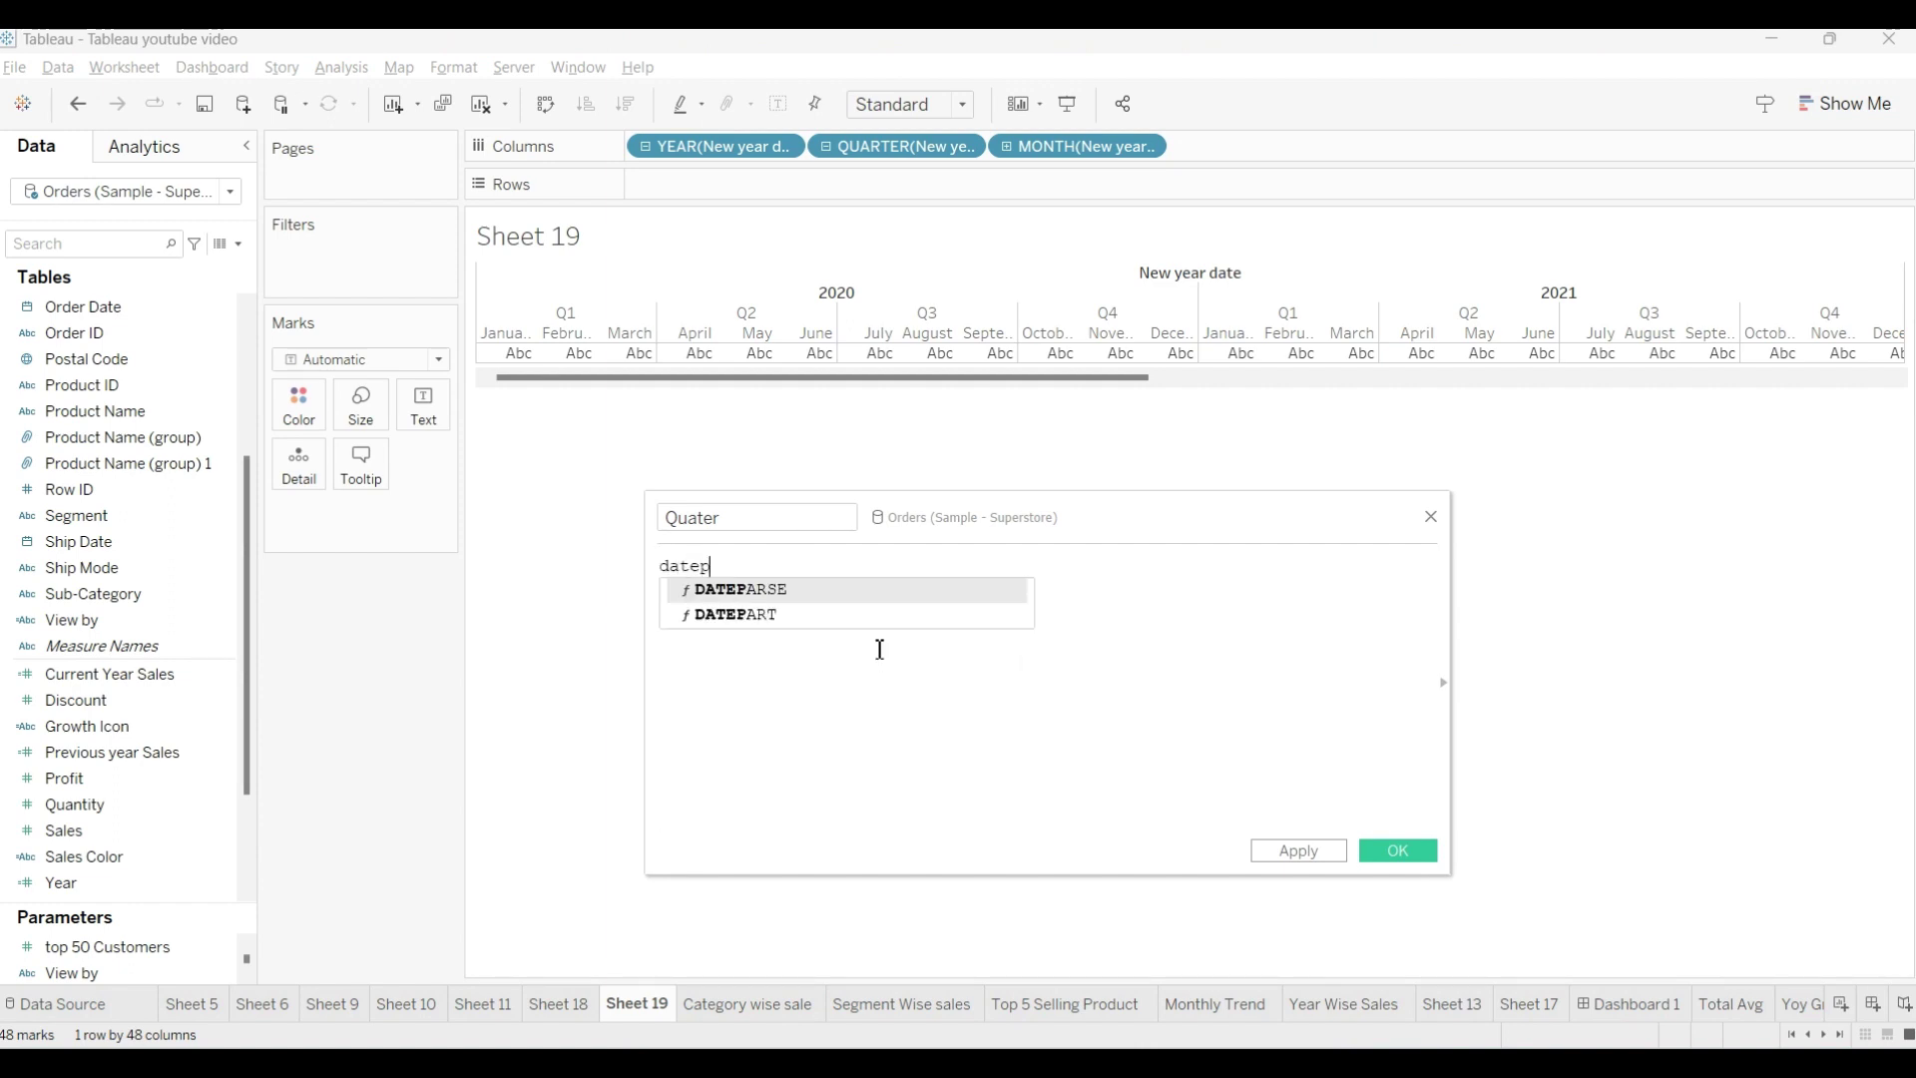
{"action": "left_click", "coordinate": [783, 614]}
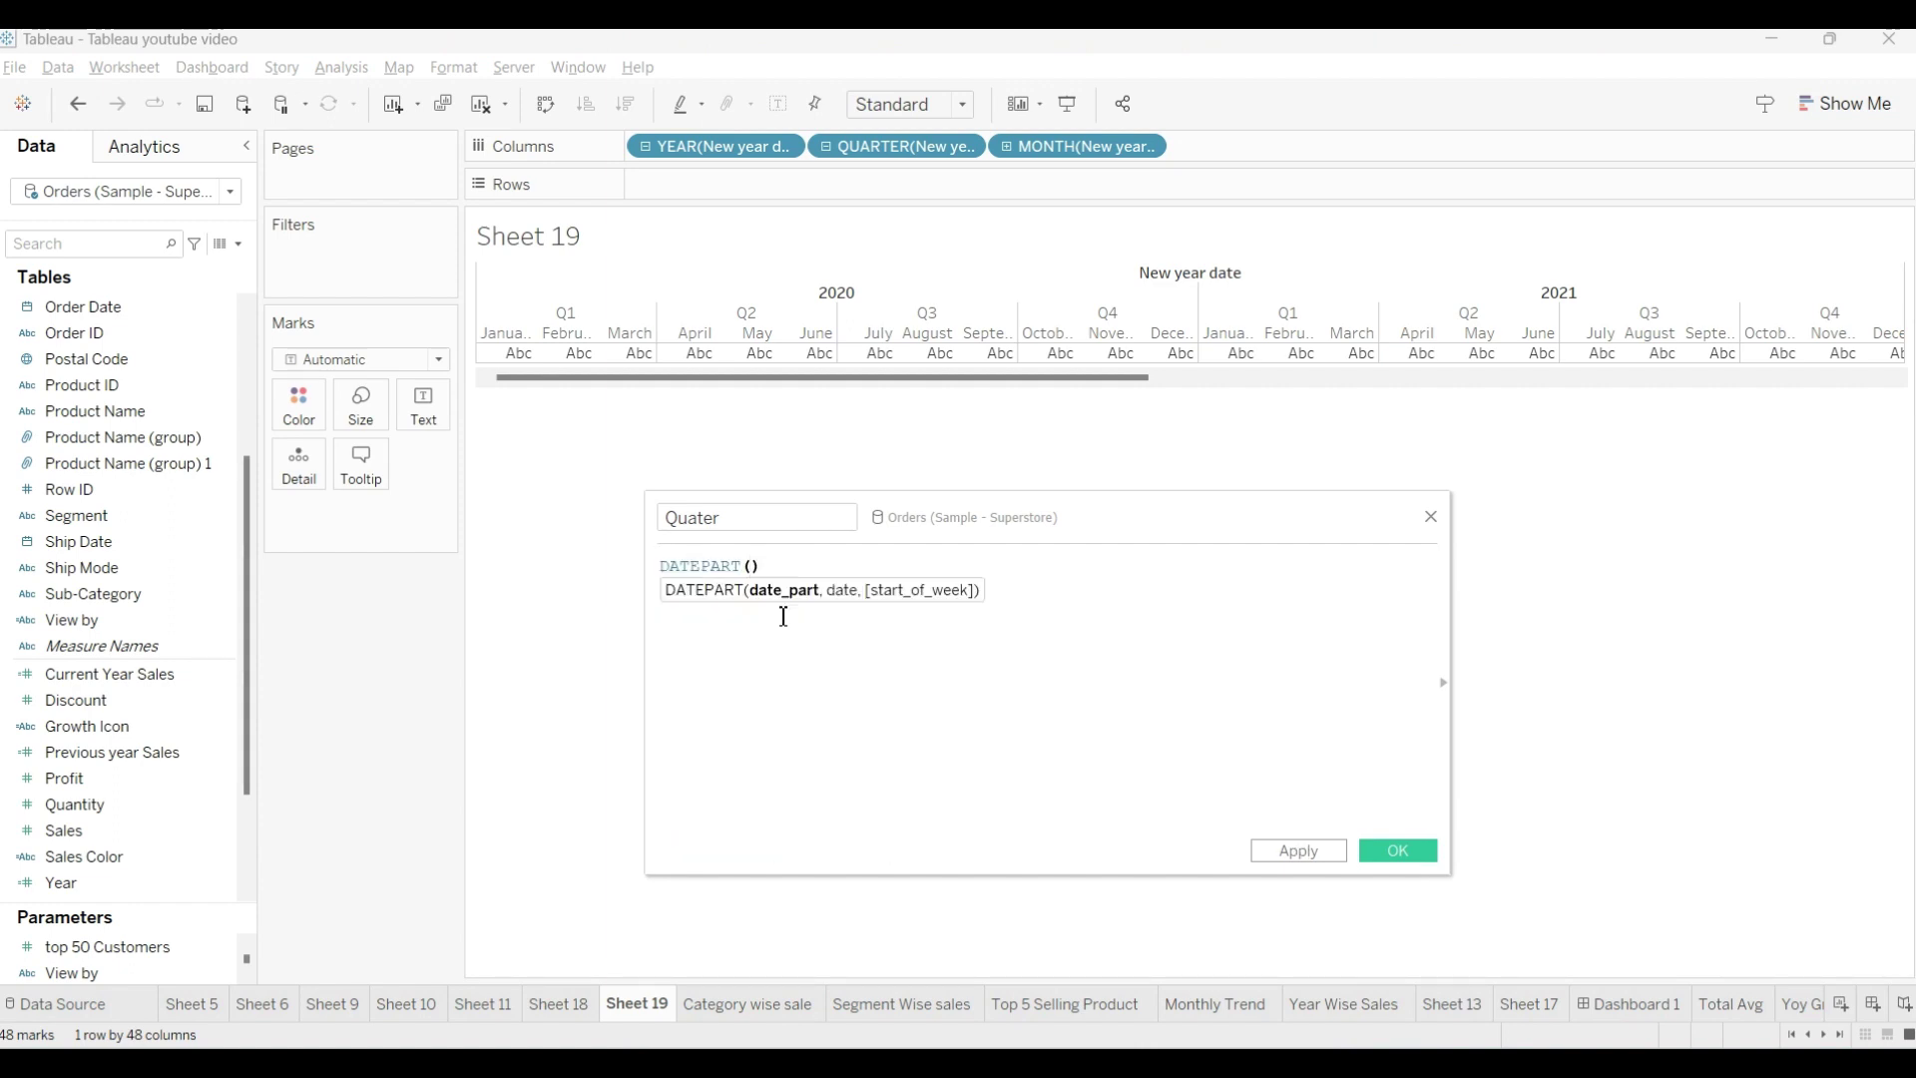
{"action": "type", "text": "'quarter',"}
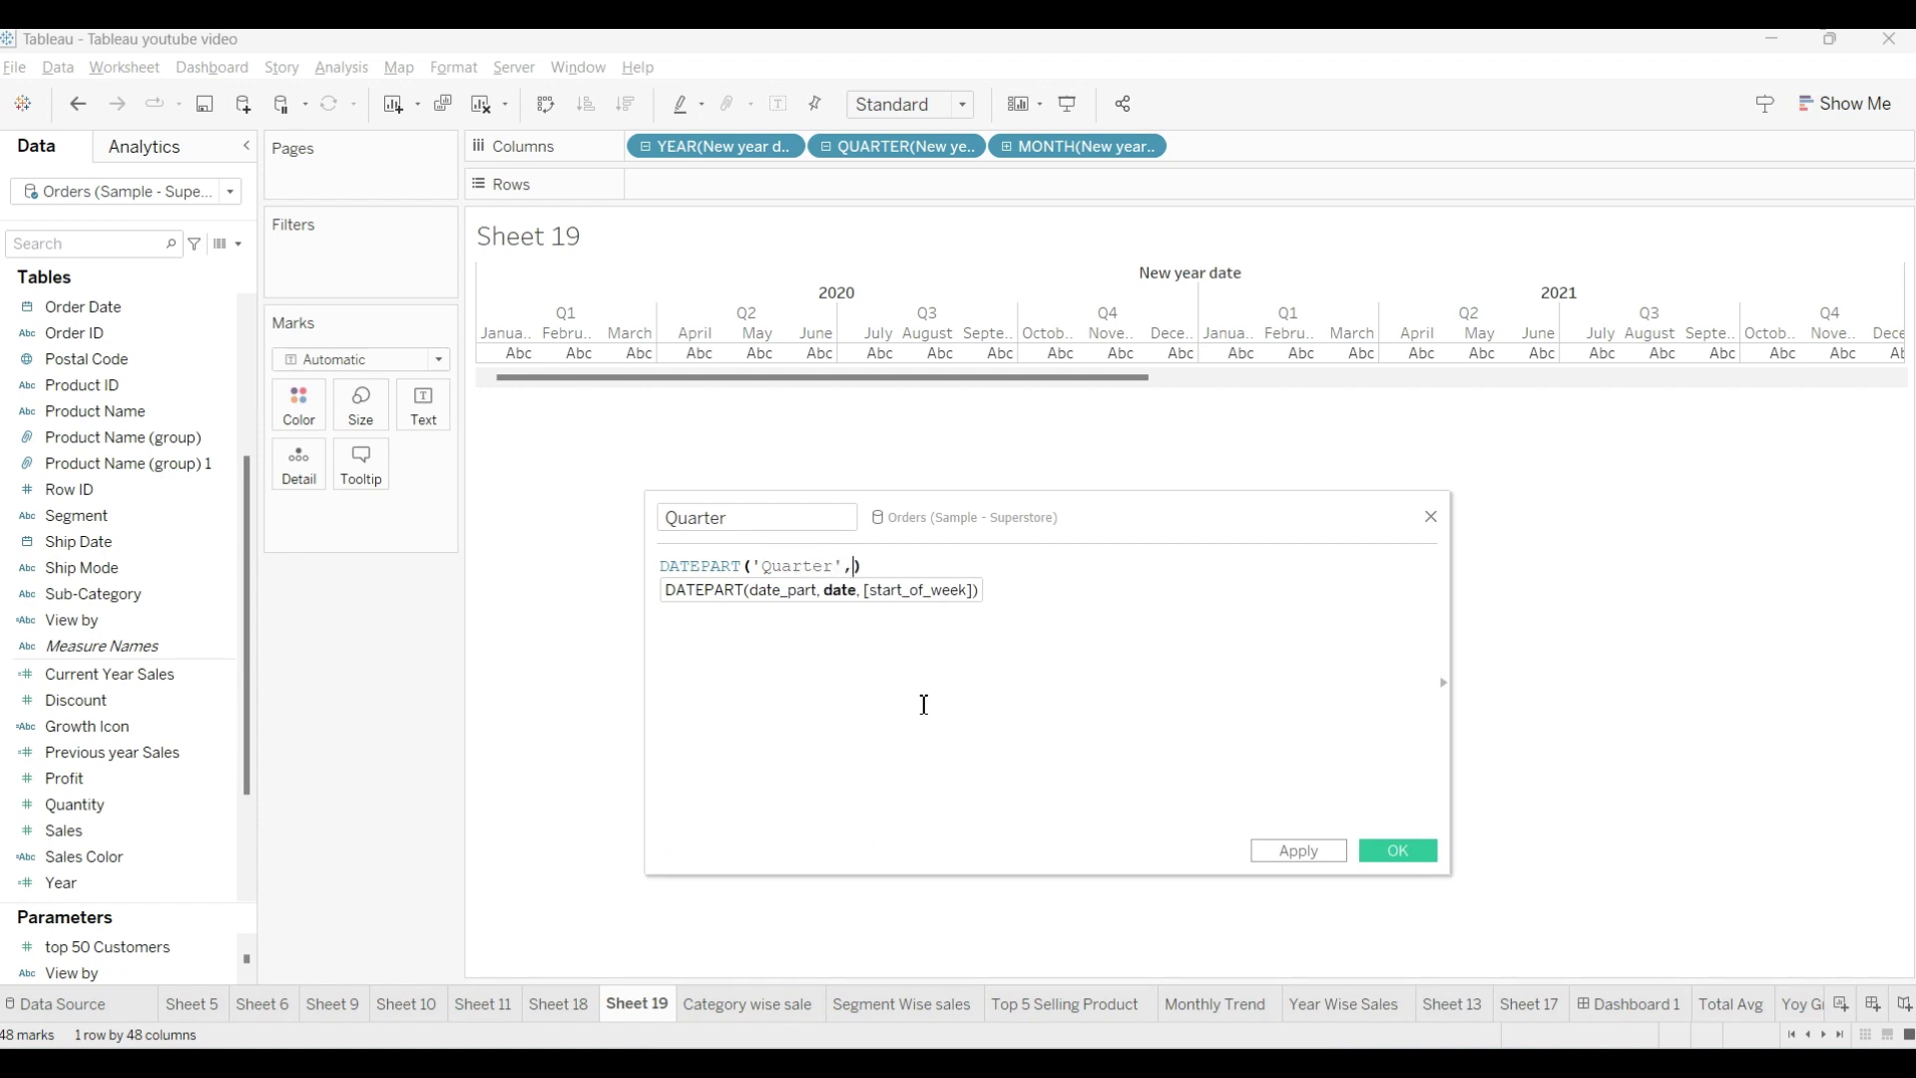
{"action": "type", "text": "or"}
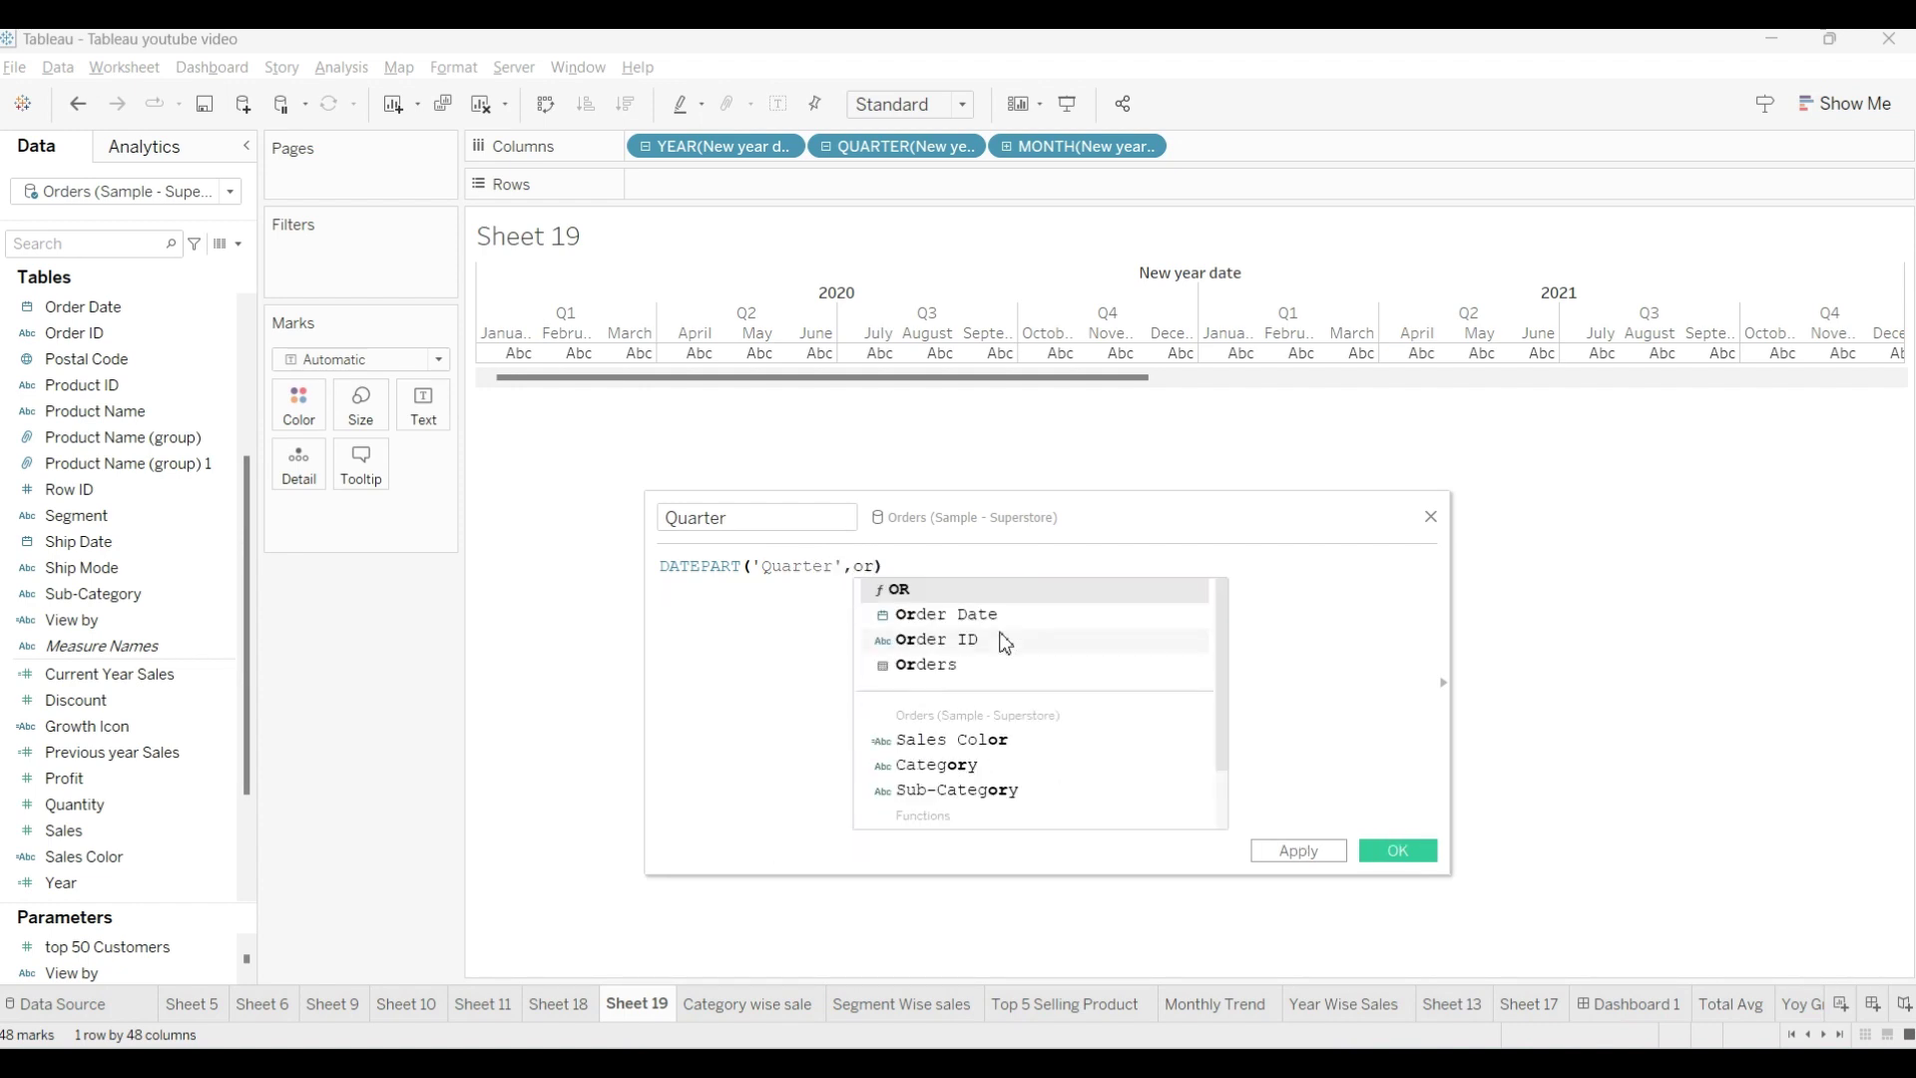
{"action": "left_click", "coordinate": [999, 615]}
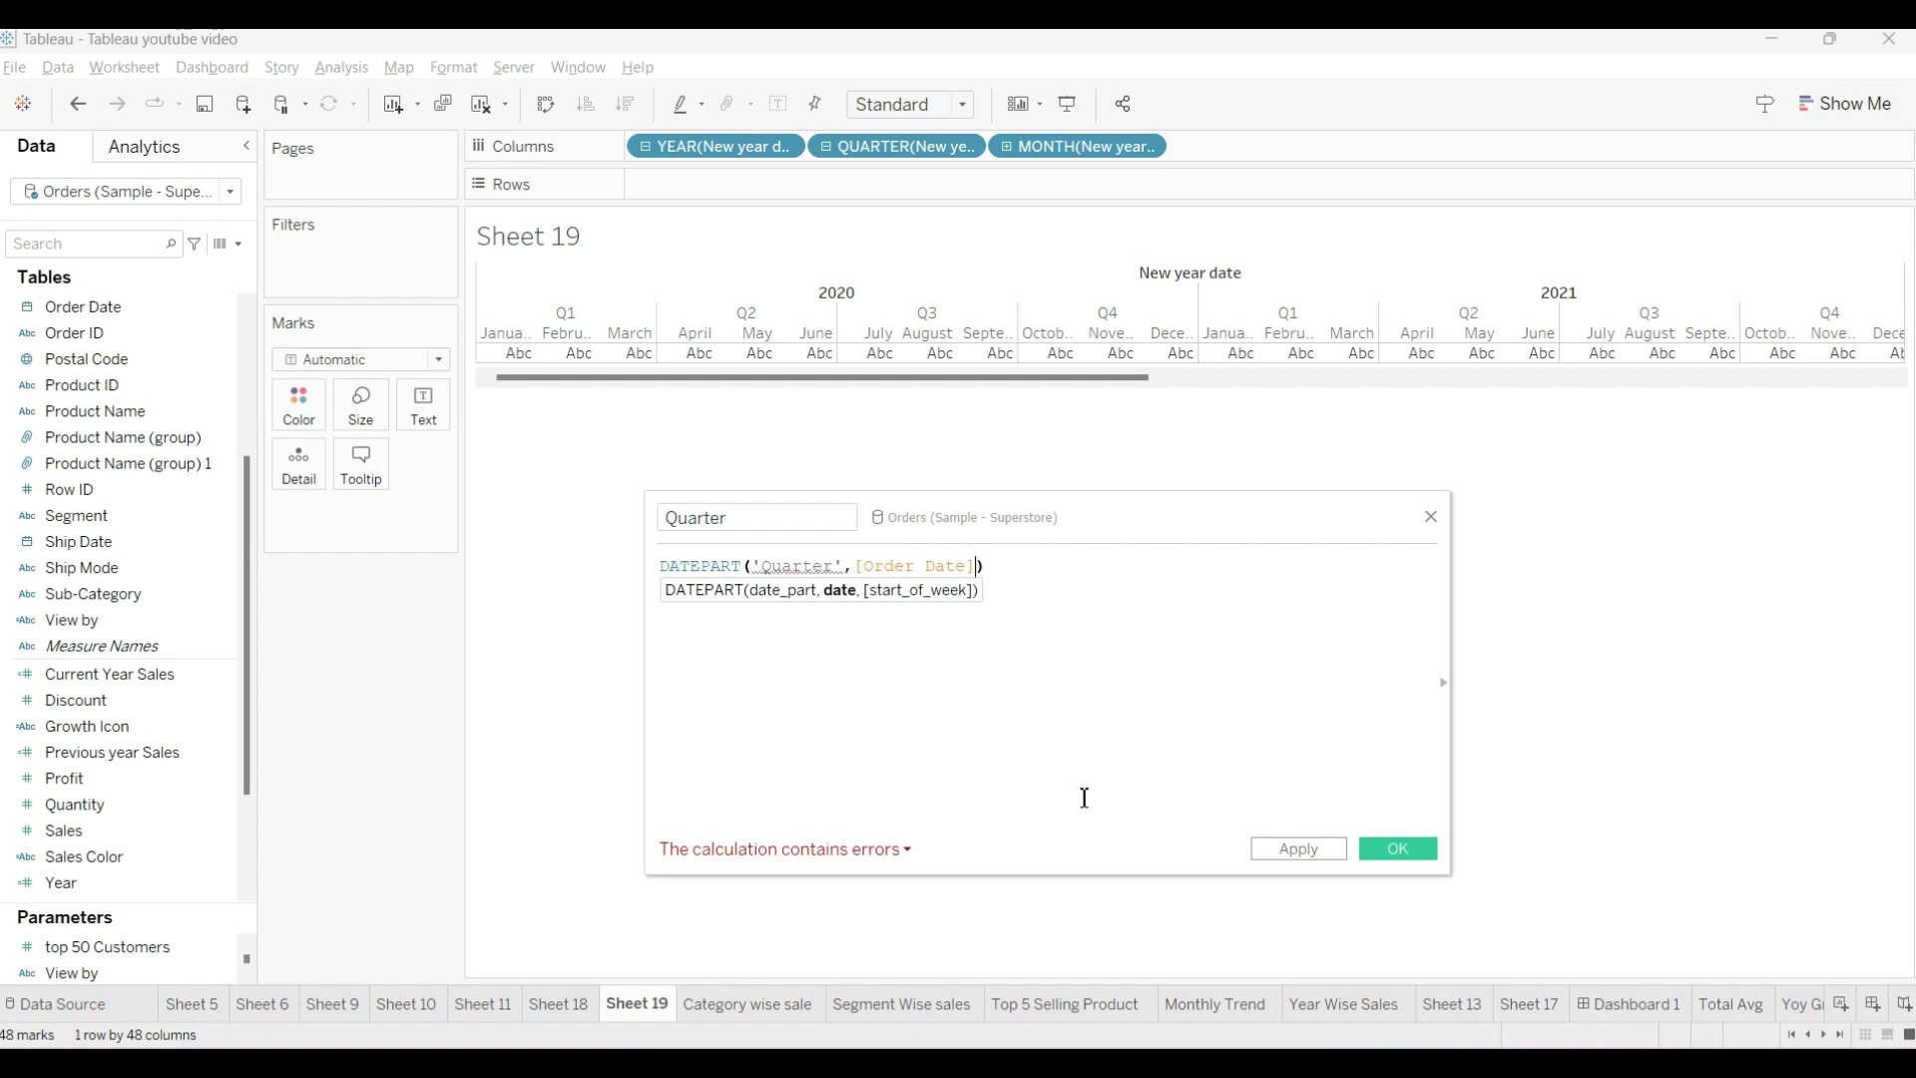
{"action": "left_click", "coordinate": [827, 565]}
{"action": "key", "text": "BackSpace"}
{"action": "key", "text": "BackSpace"}
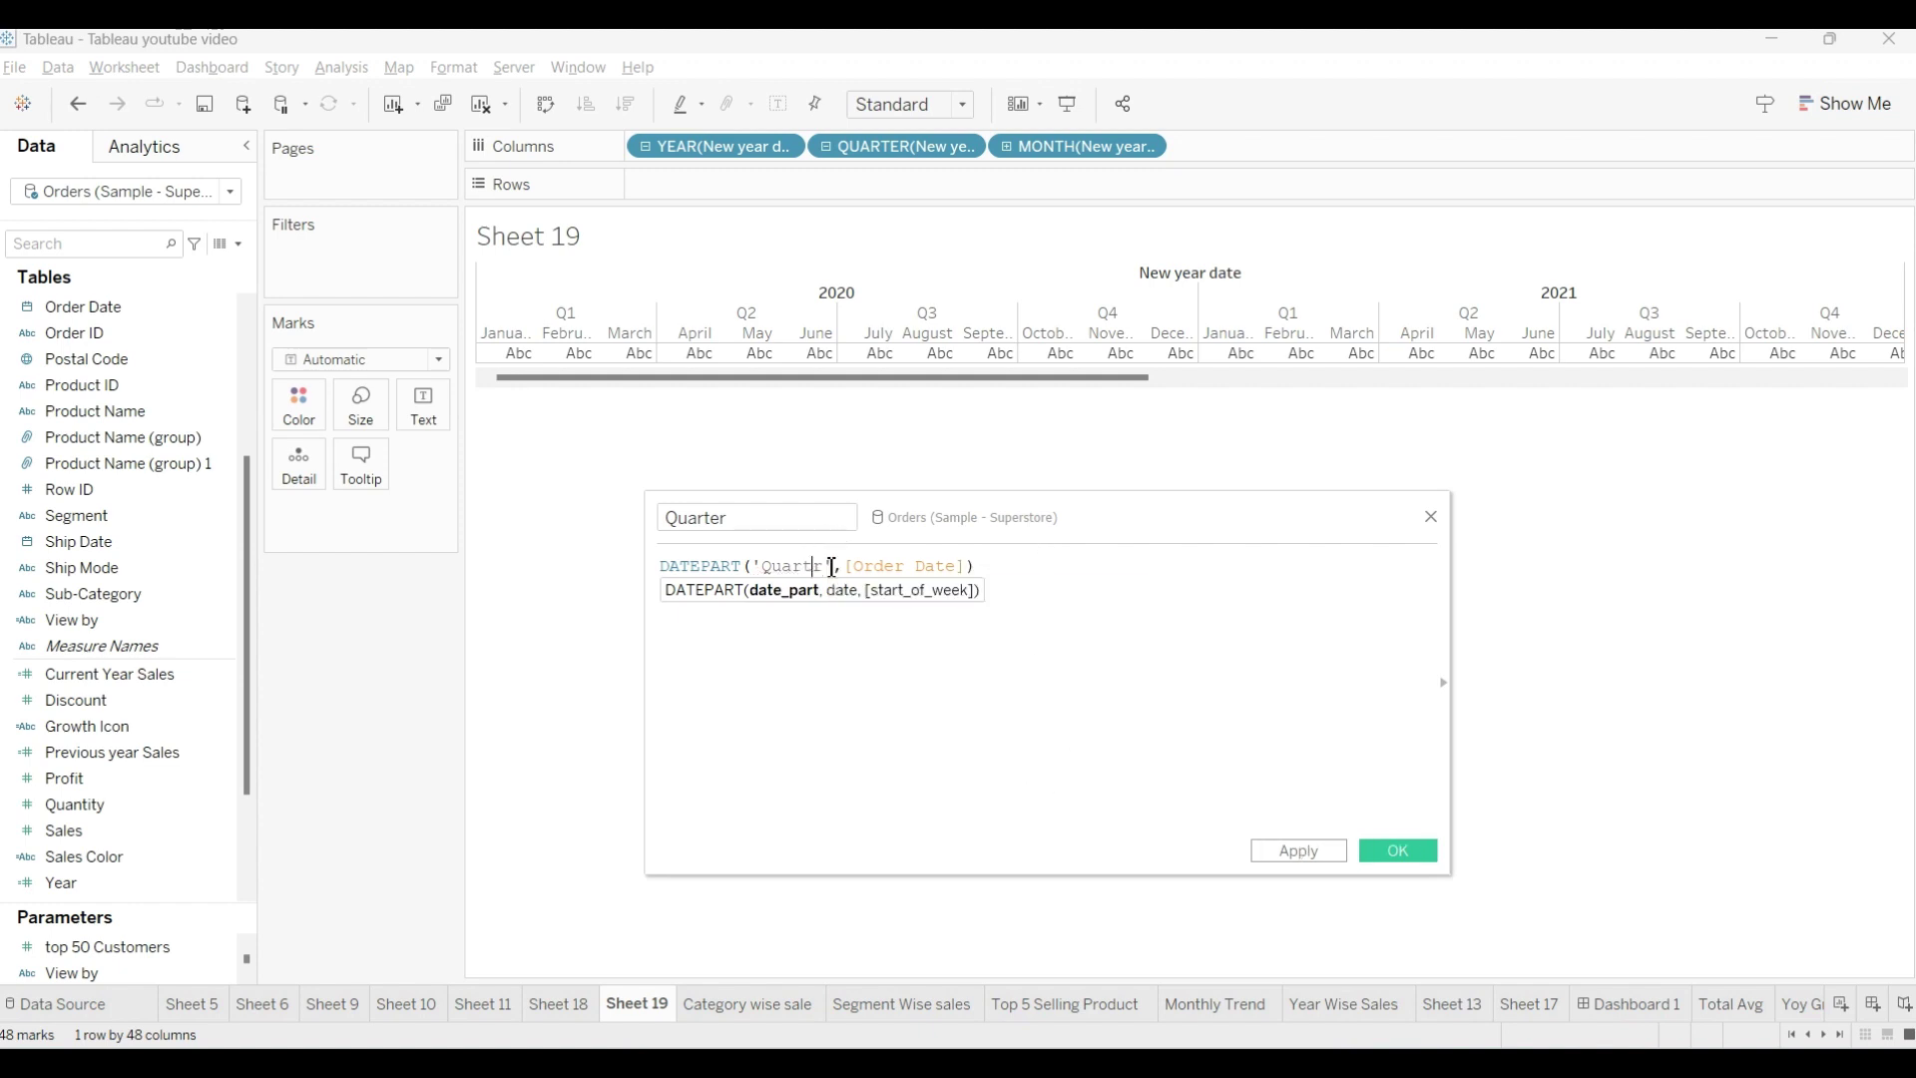
{"action": "key", "text": "Delete"}
{"action": "key", "text": "Delete"}
{"action": "key", "text": "Delete"}
{"action": "key", "text": "Delete"}
{"action": "key", "text": "Delete"}
{"action": "key", "text": "BackSpace"}
{"action": "key", "text": "BackSpace"}
{"action": "key", "text": "BackSpace"}
{"action": "key", "text": "BackSpace"}
{"action": "type", "text": "O"}
- Rewrite the formula as DATEPART('quarter',[Order Date]) and save the Quarter field
{"action": "key", "text": "ctrl+a"}
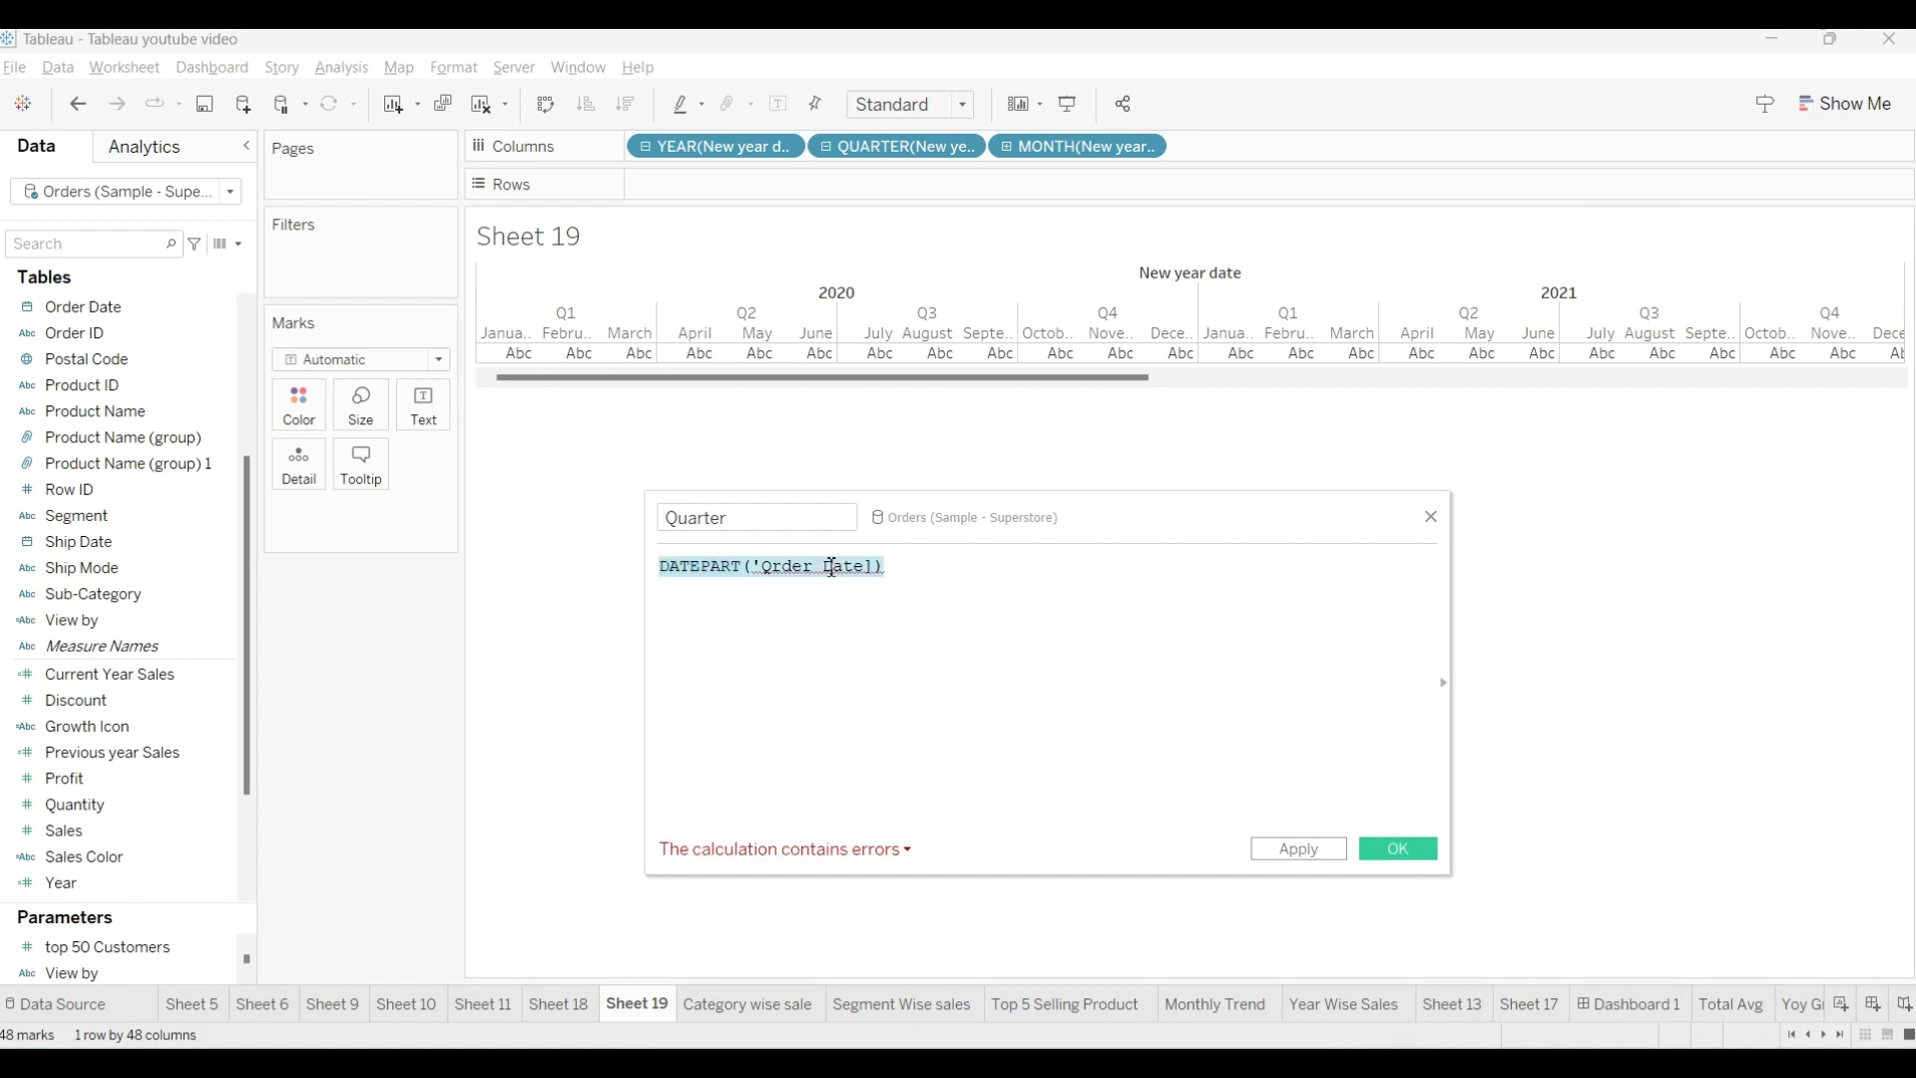
{"action": "type", "text": "date"}
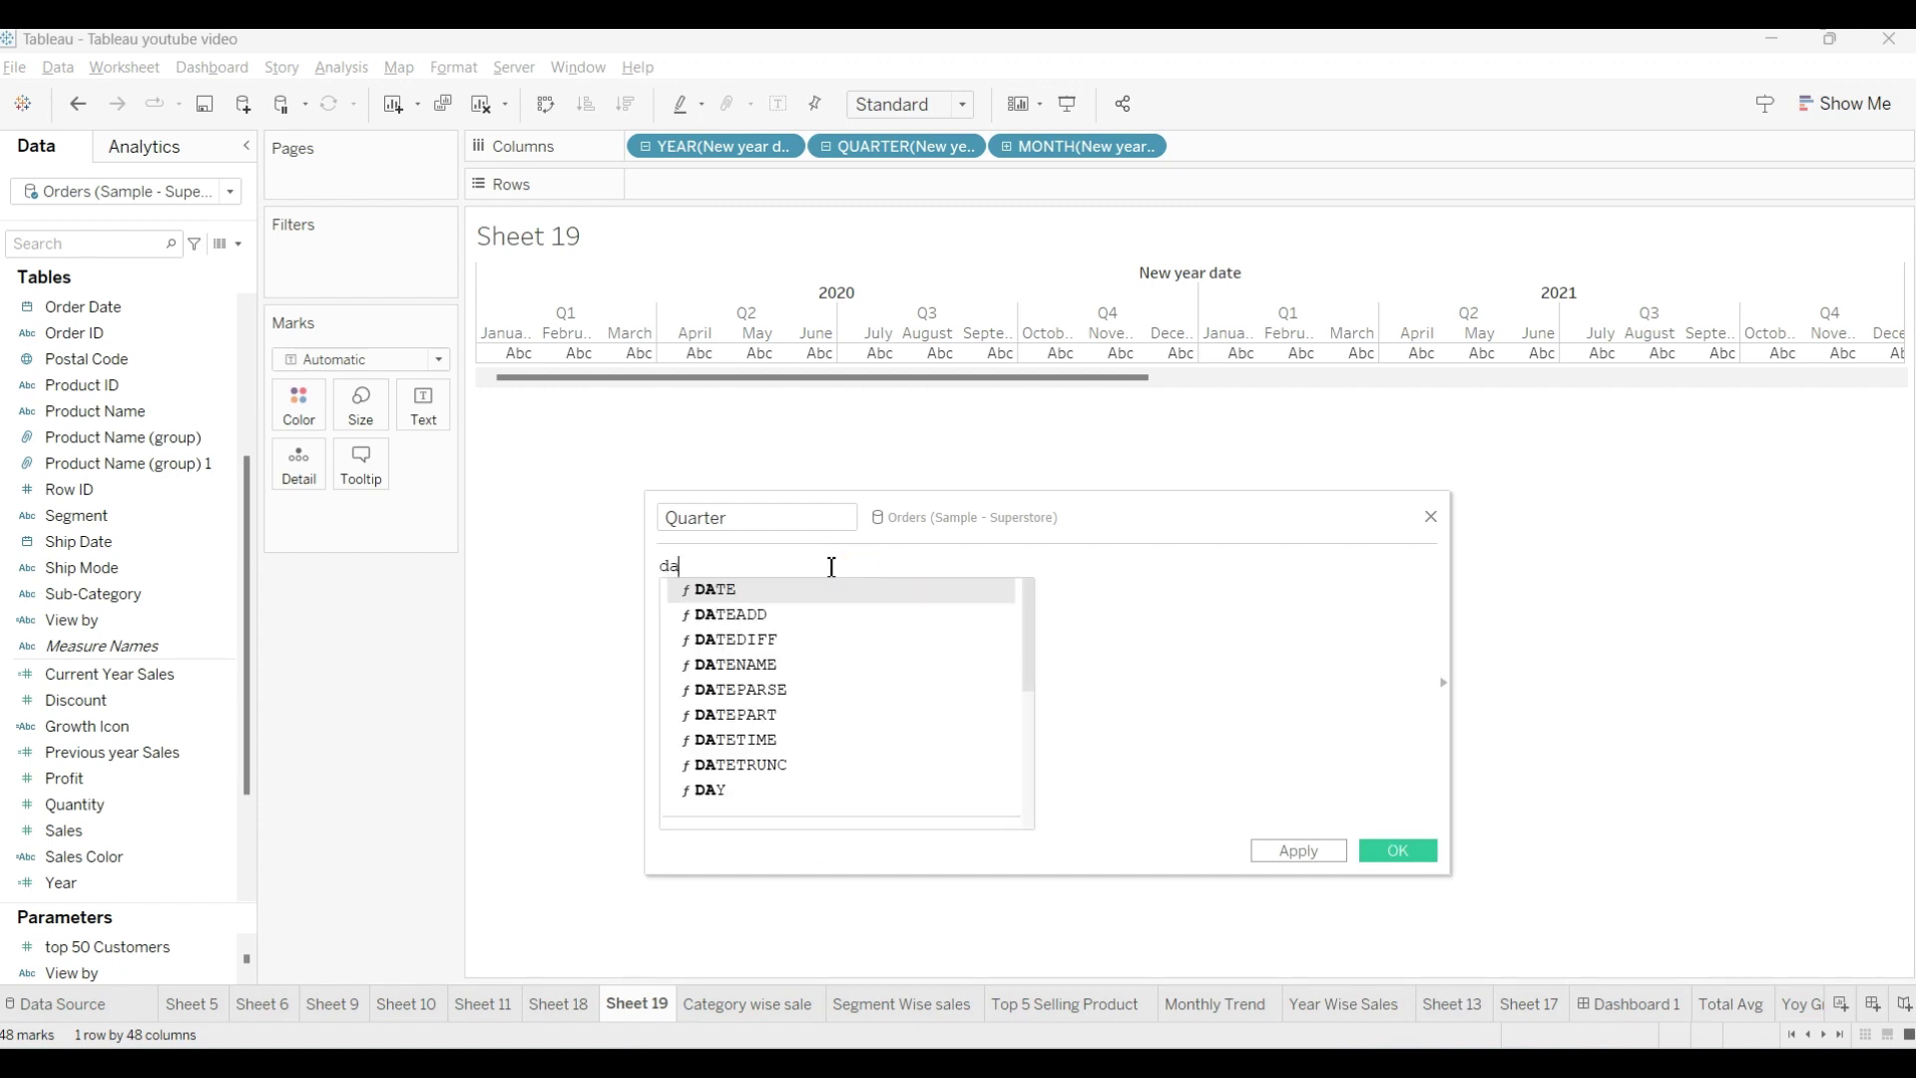
{"action": "double_click", "coordinate": [762, 716]}
{"action": "type", "text": "'"}
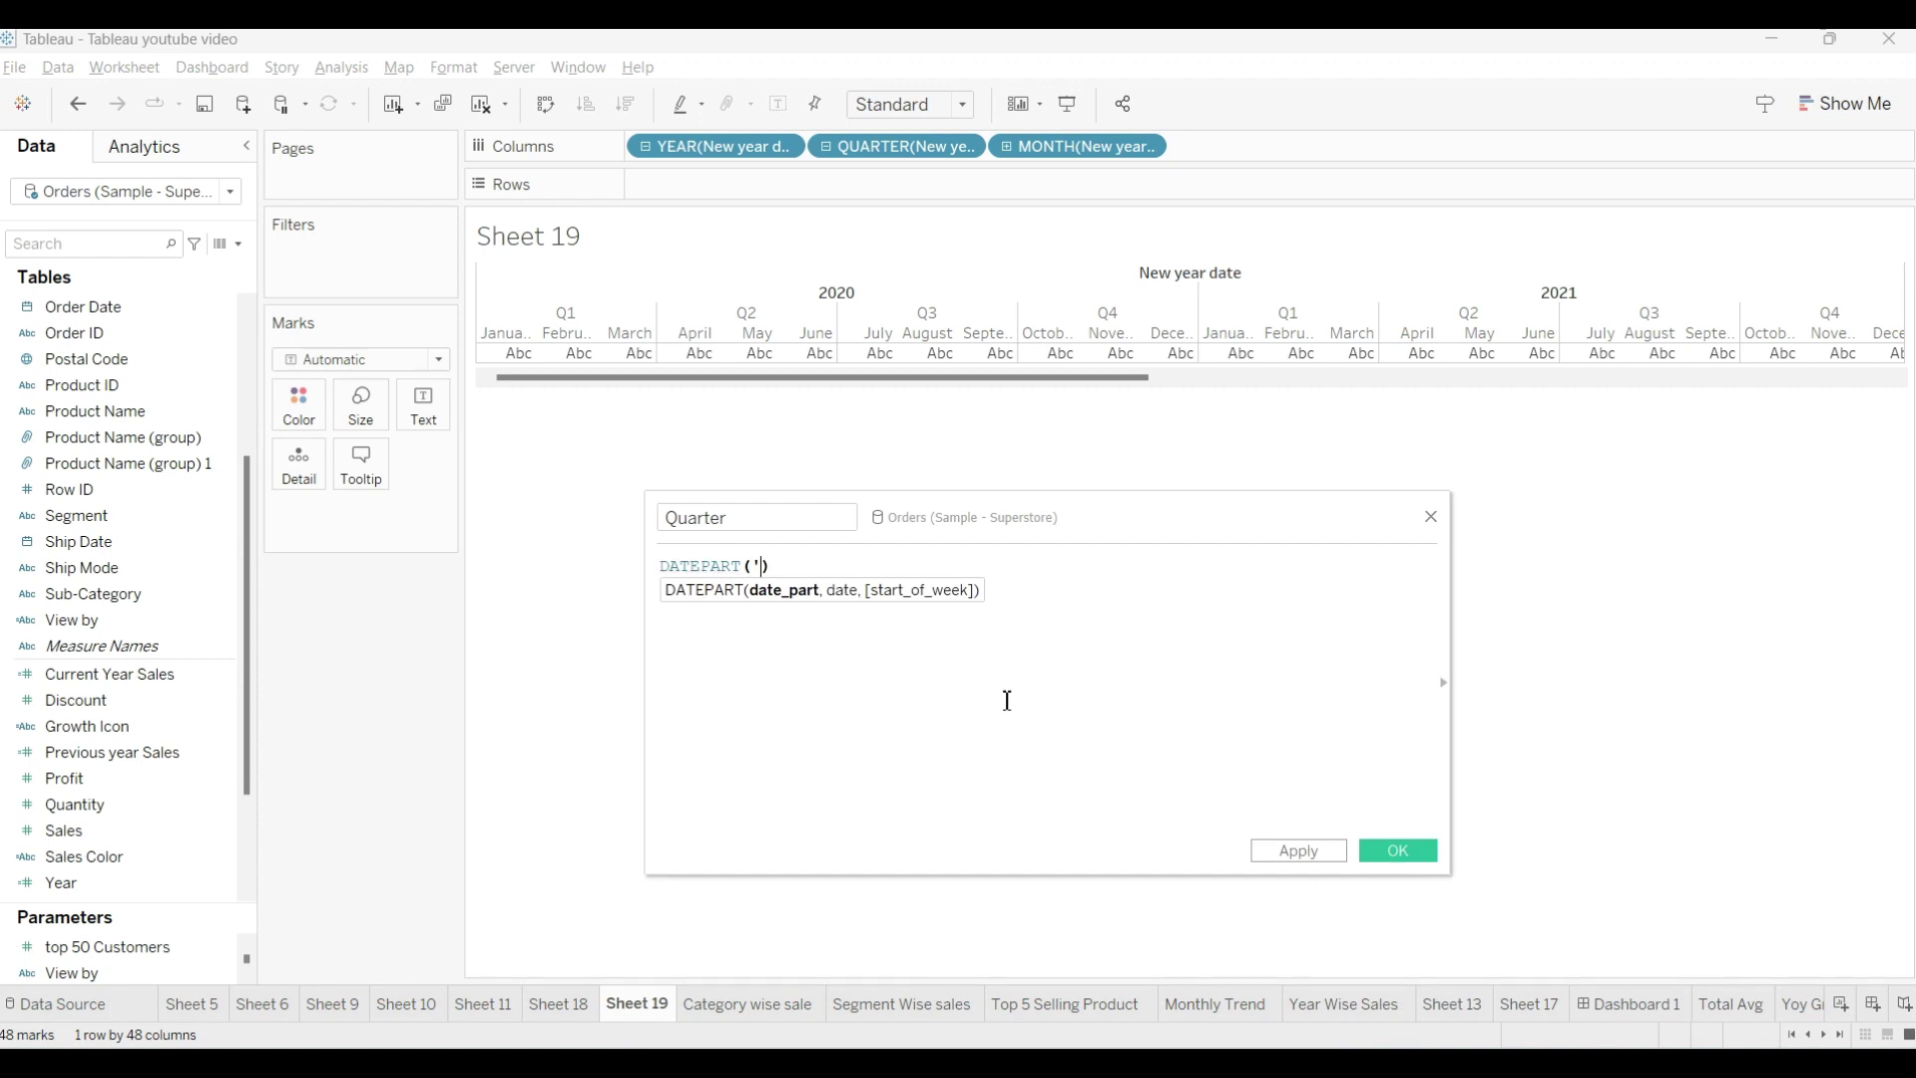
{"action": "type", "text": "quarter',ord"}
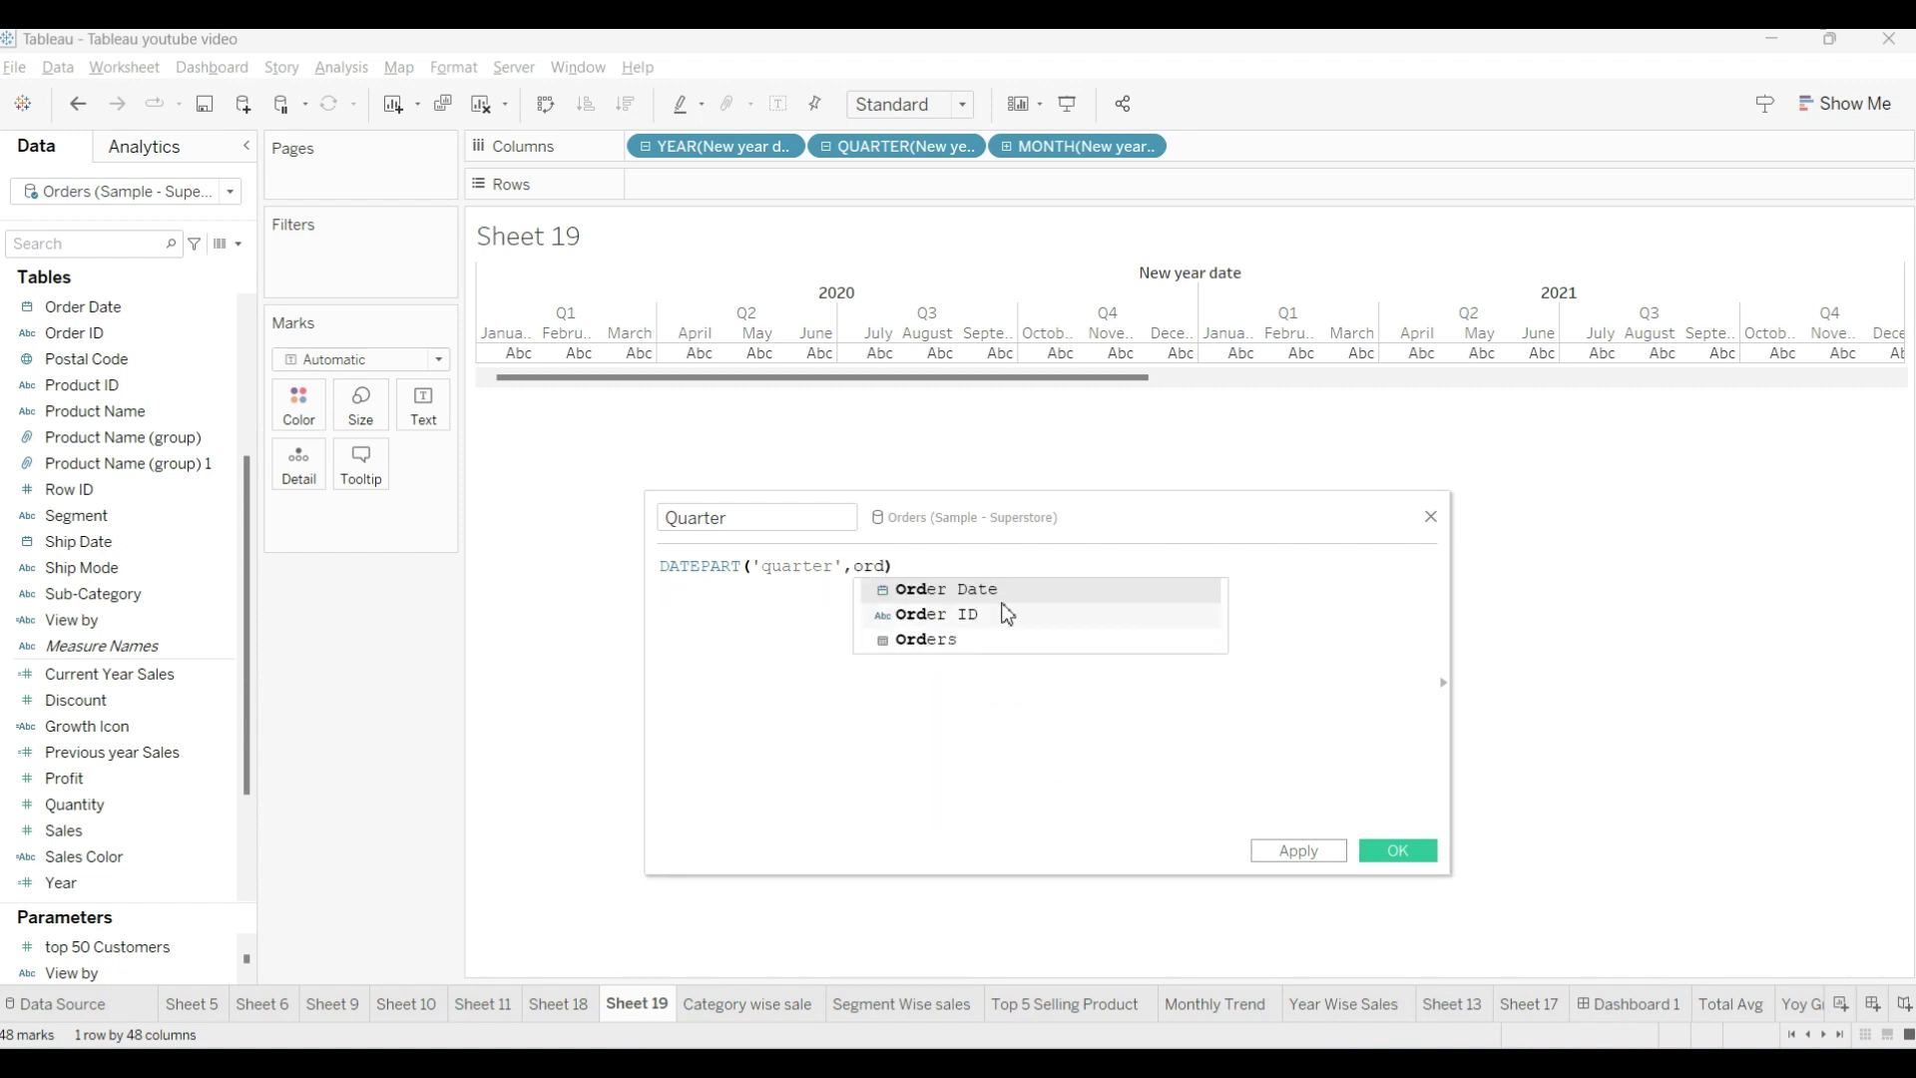
{"action": "key", "text": "Return"}
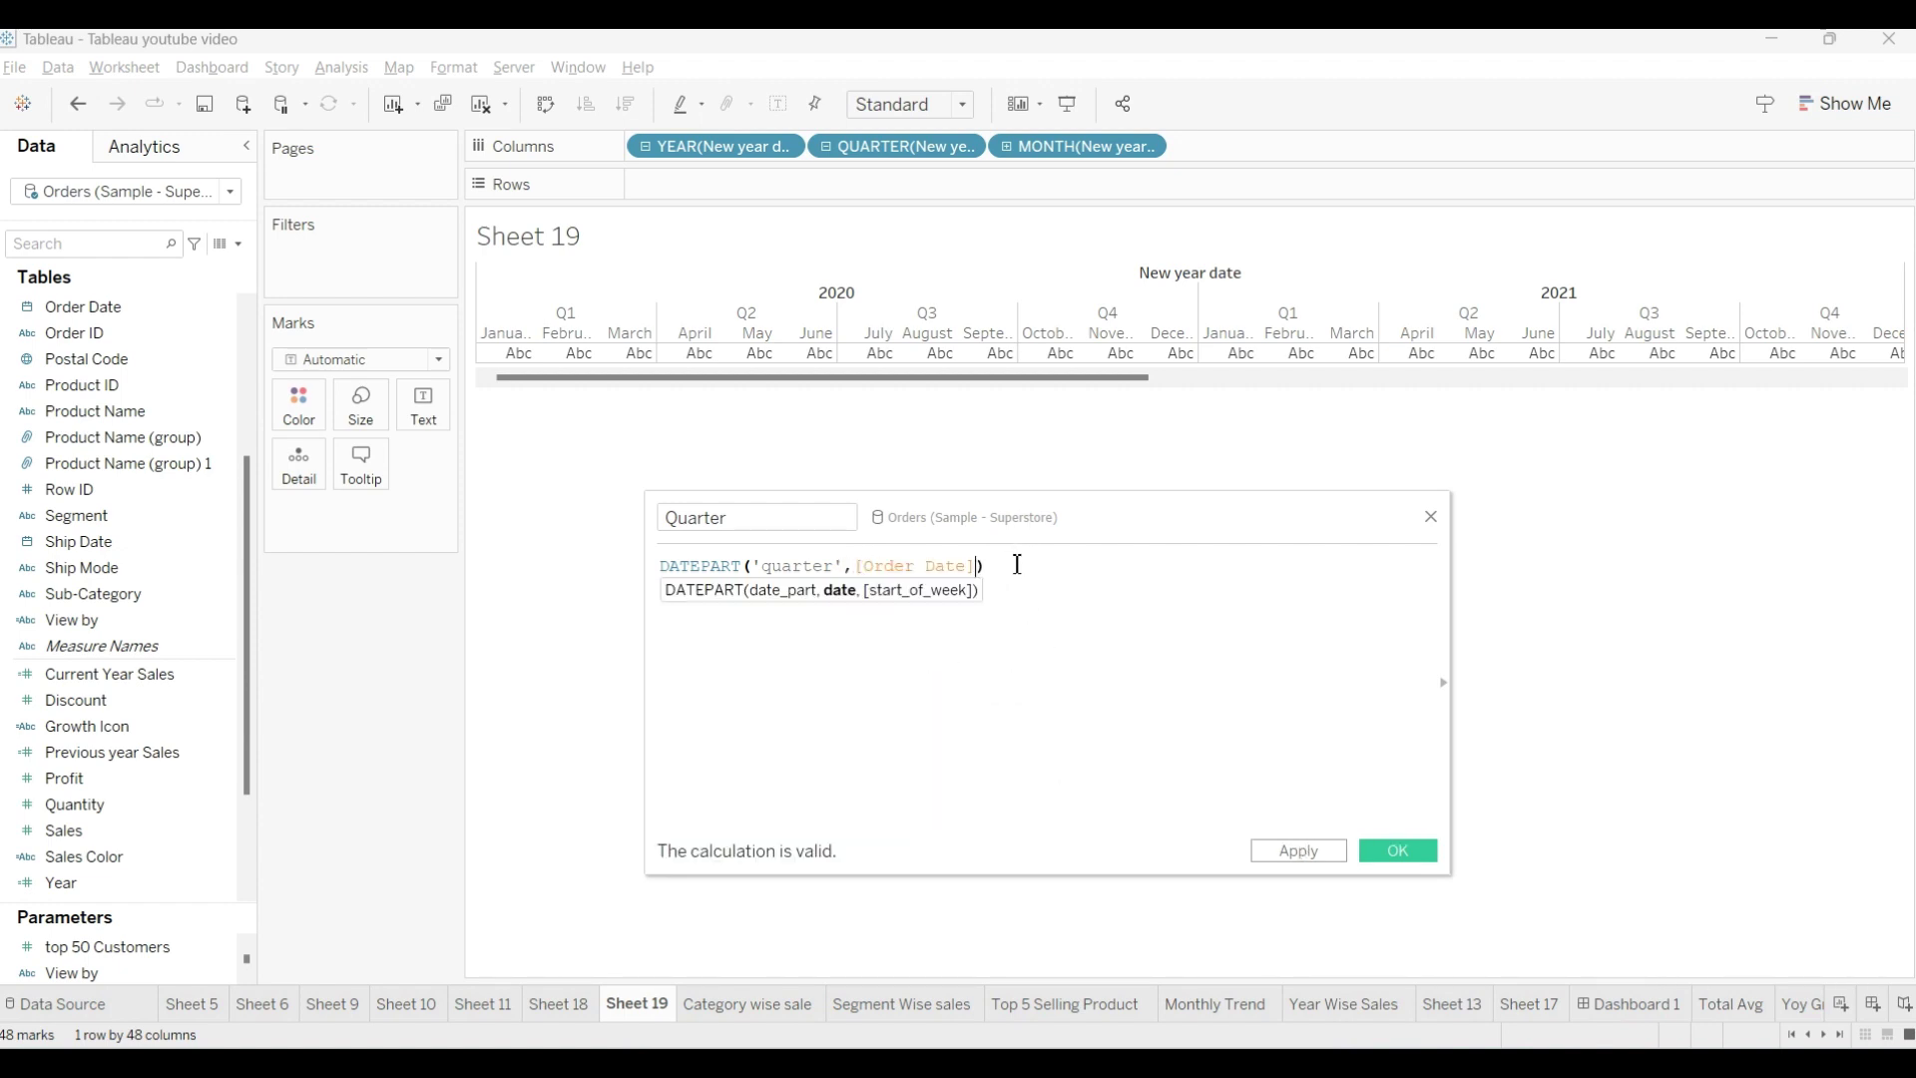
{"action": "left_click", "coordinate": [1400, 853]}
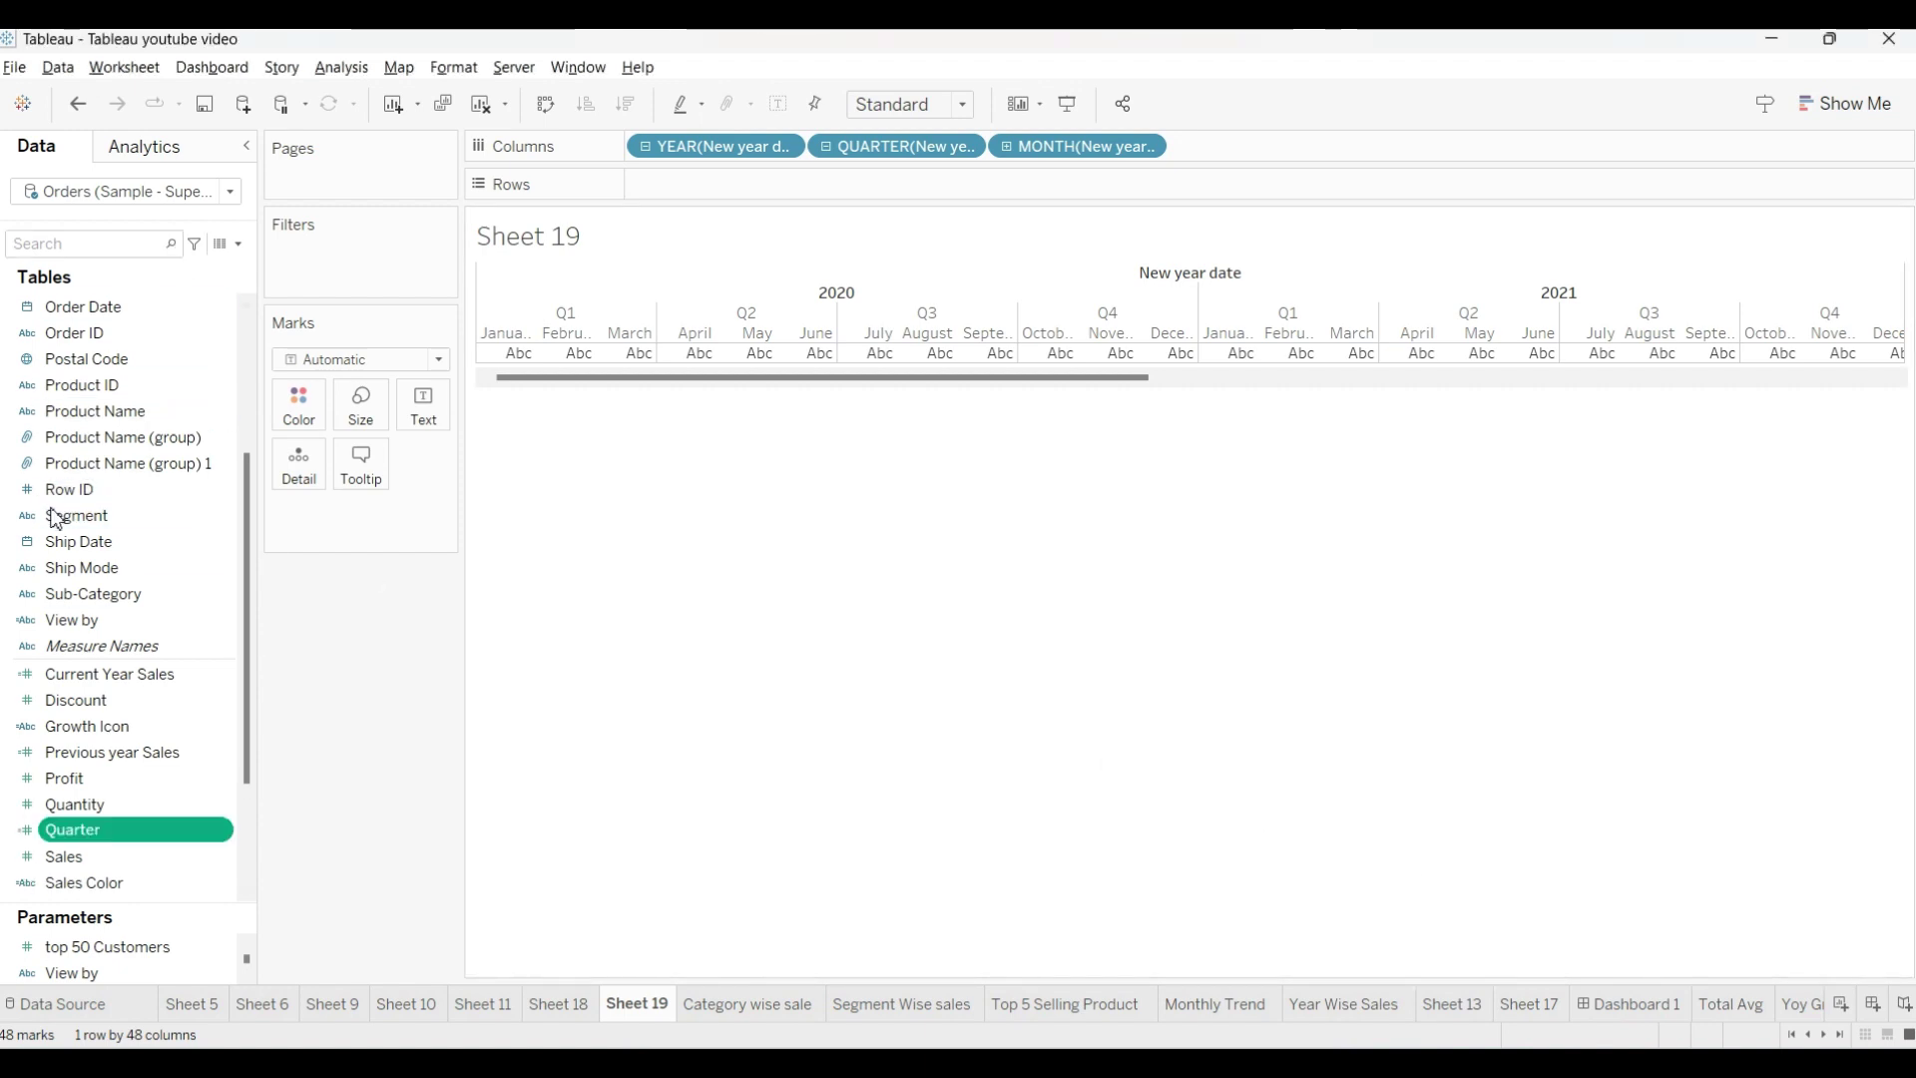
- Name the new calculation Month, enter DATEPART('month',[Order Date]), and save it
{"action": "key", "text": "BackSpace"}
{"action": "type", "text": "Month"}
{"action": "left_click", "coordinate": [946, 664]}
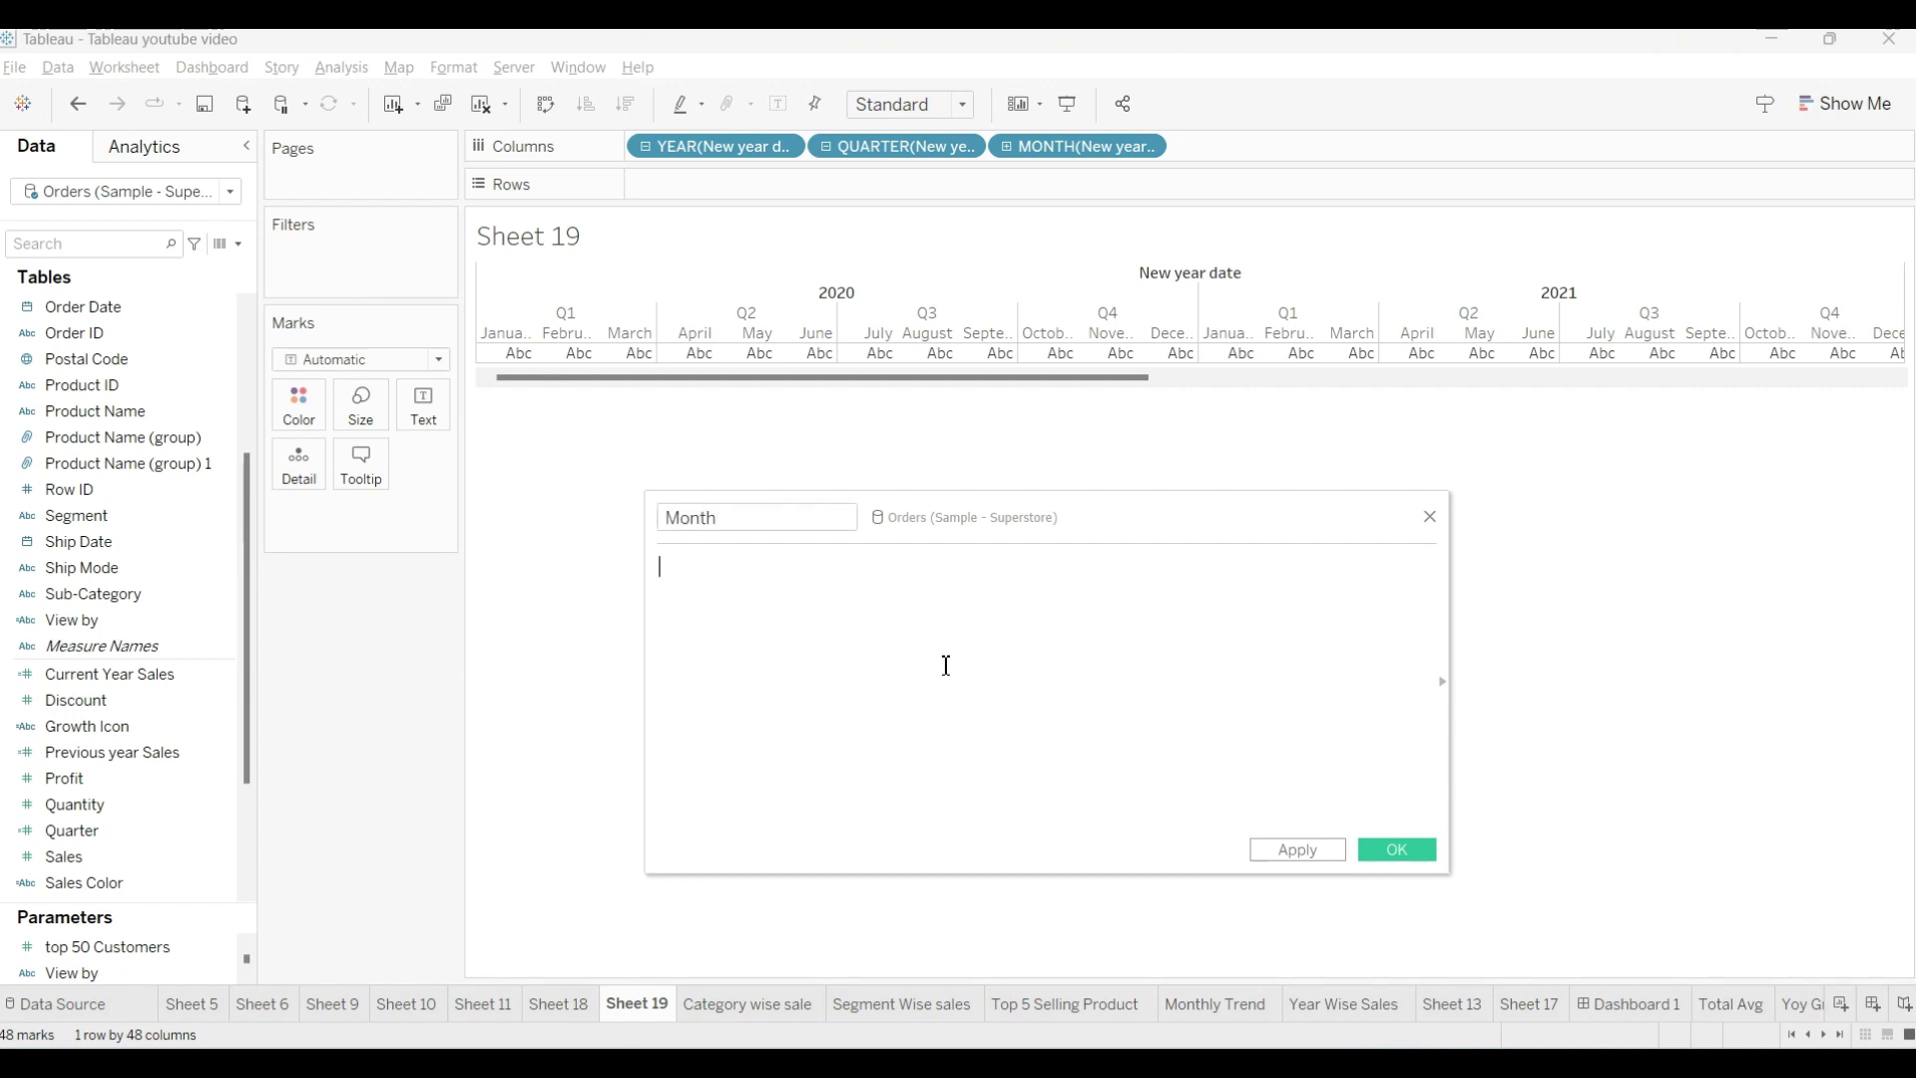
{"action": "type", "text": "da"}
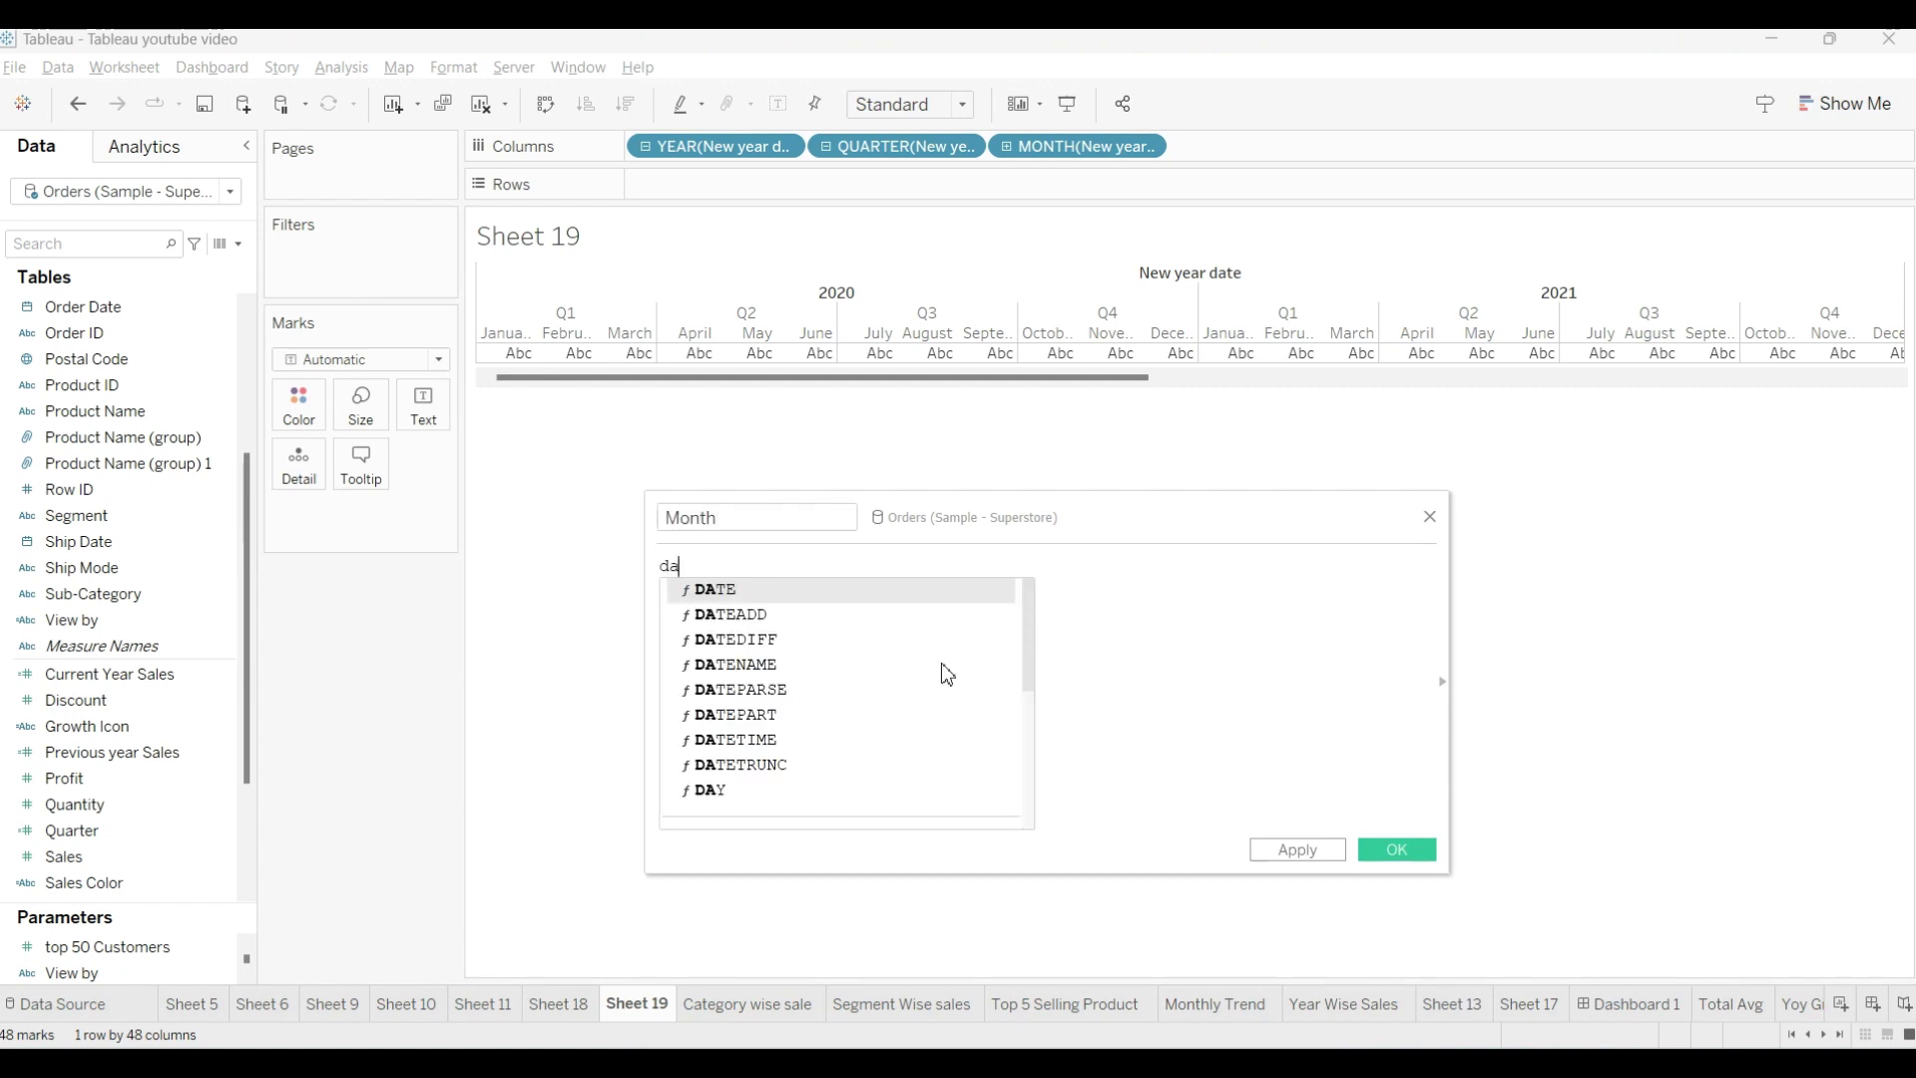
{"action": "left_click", "coordinate": [769, 714]}
{"action": "double_click", "coordinate": [769, 715]}
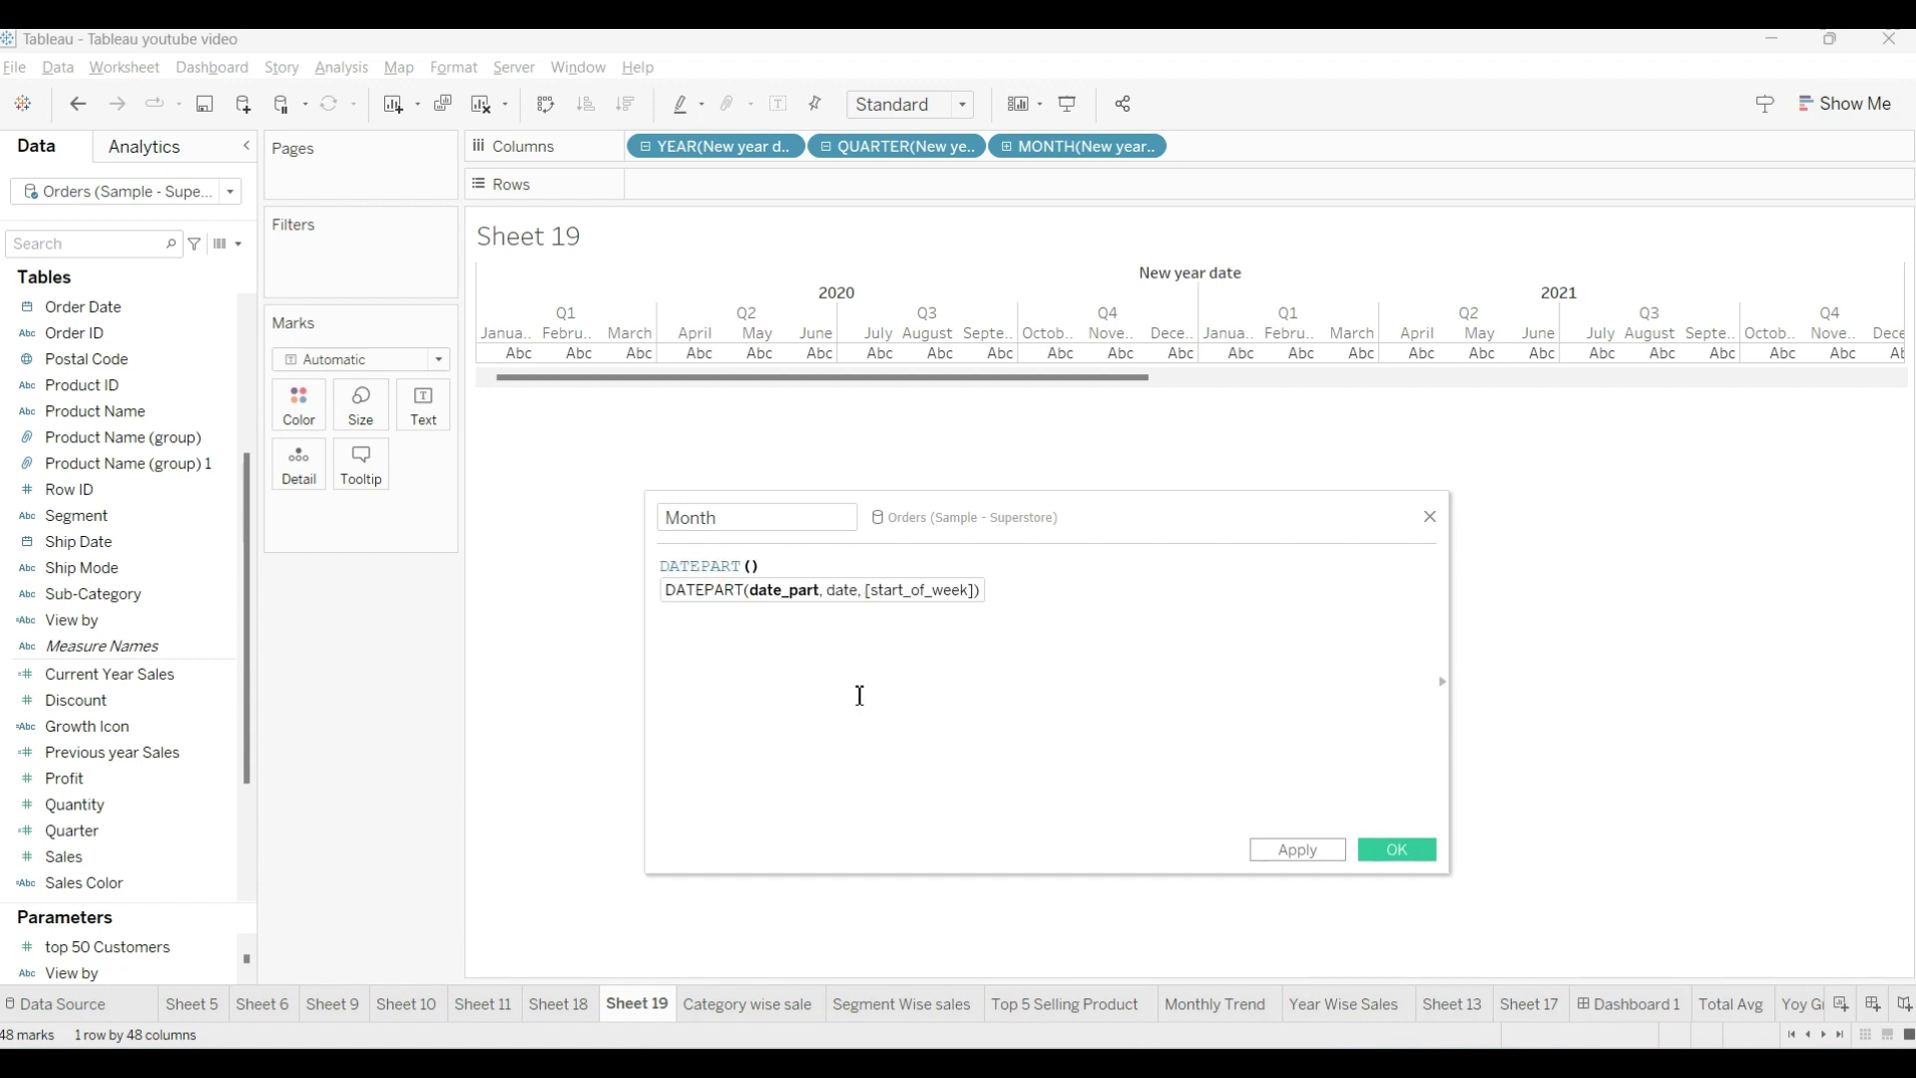
{"action": "type", "text": "'month',or"}
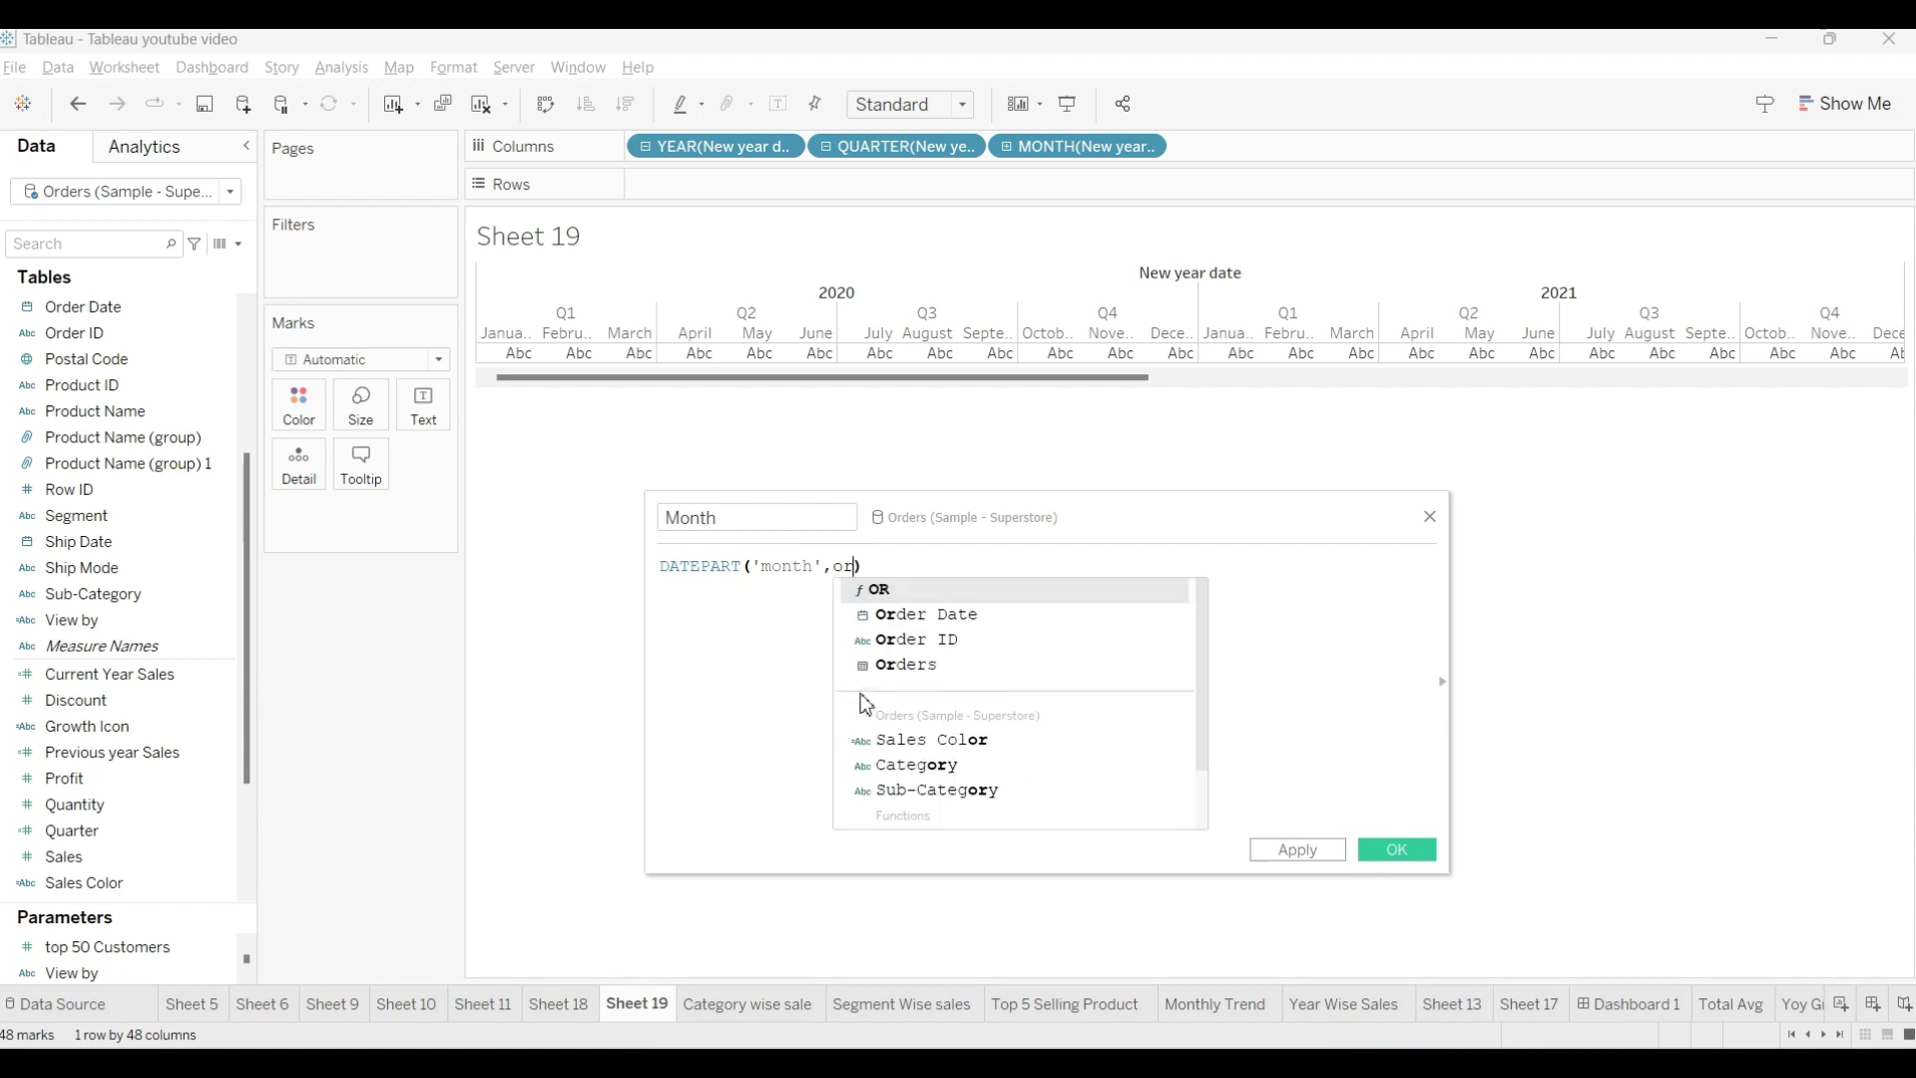
{"action": "double_click", "coordinate": [953, 616]}
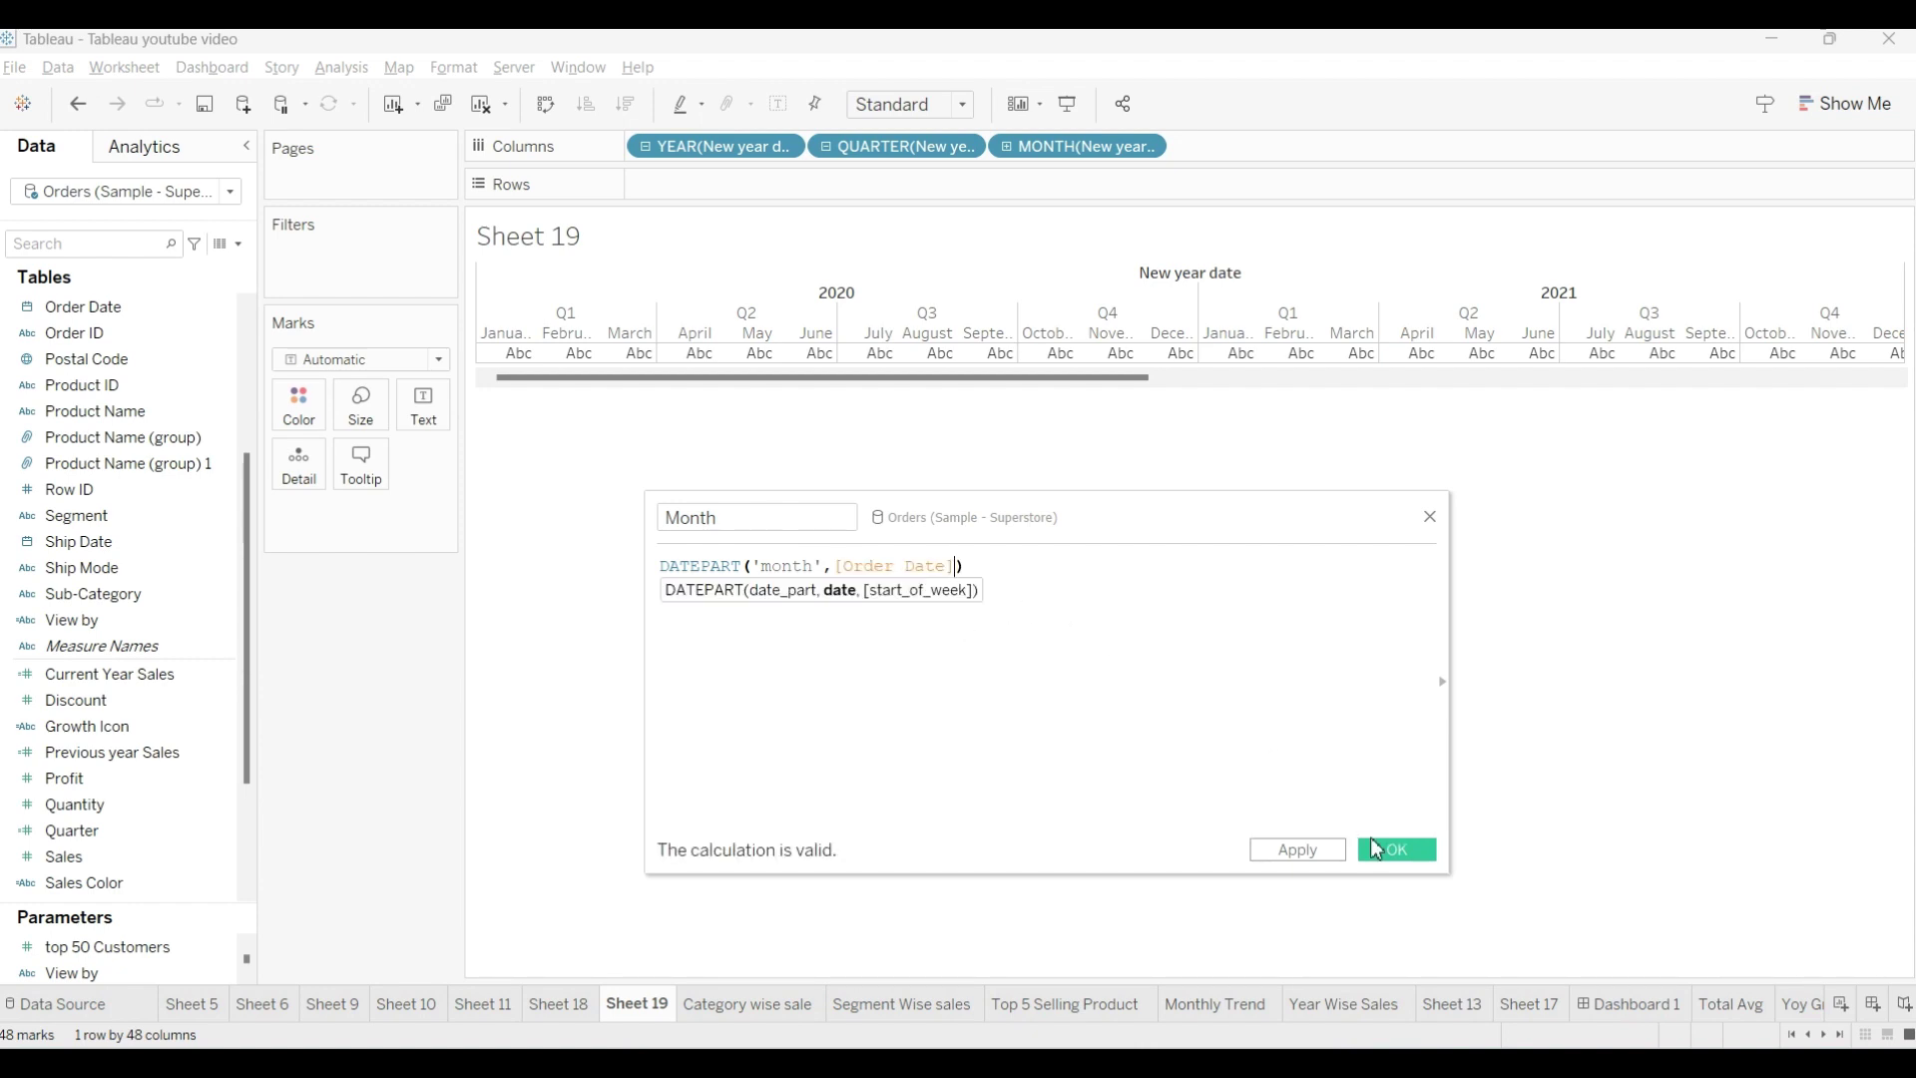
{"action": "left_click", "coordinate": [1396, 849]}
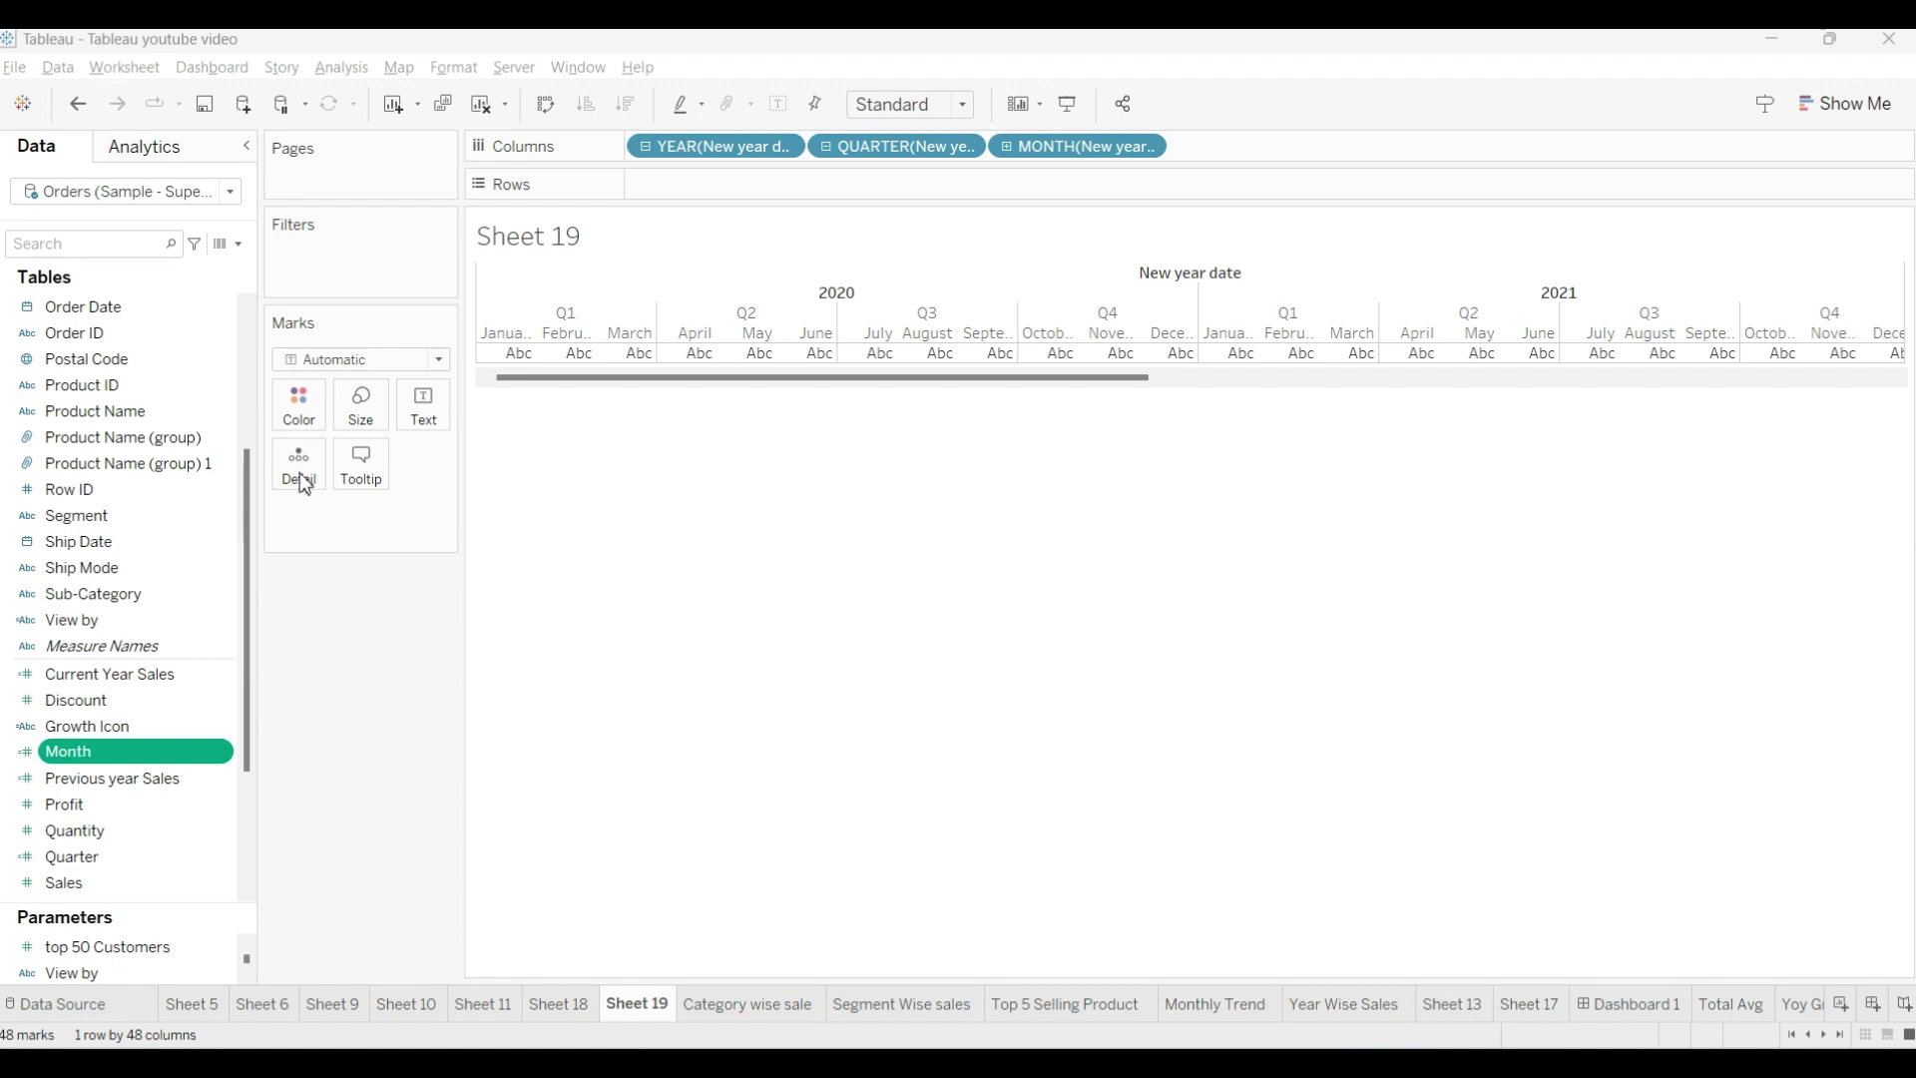
- Start an MTD sales calculated field beginning IF DATEDIFF('month',[Order Date],TODAY())=
{"action": "left_click", "coordinate": [240, 254]}
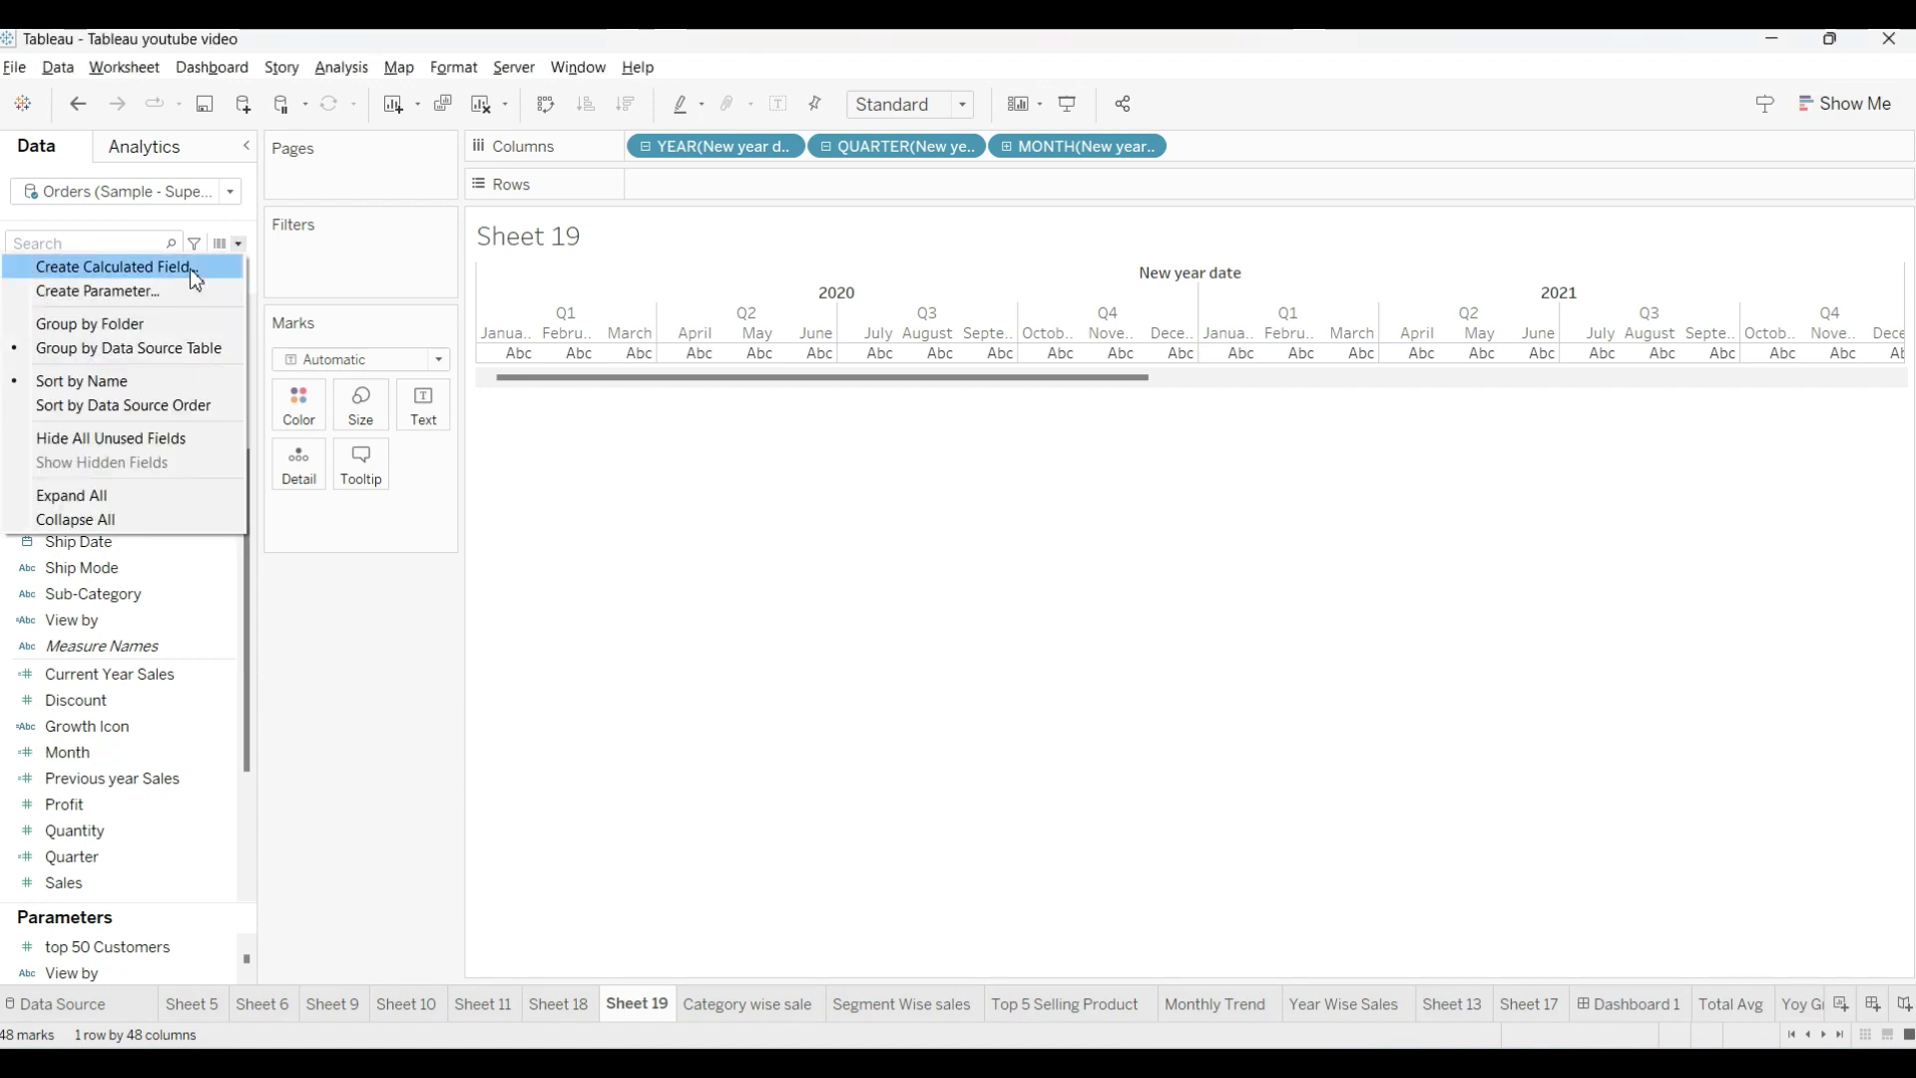
{"action": "left_click", "coordinate": [175, 264]}
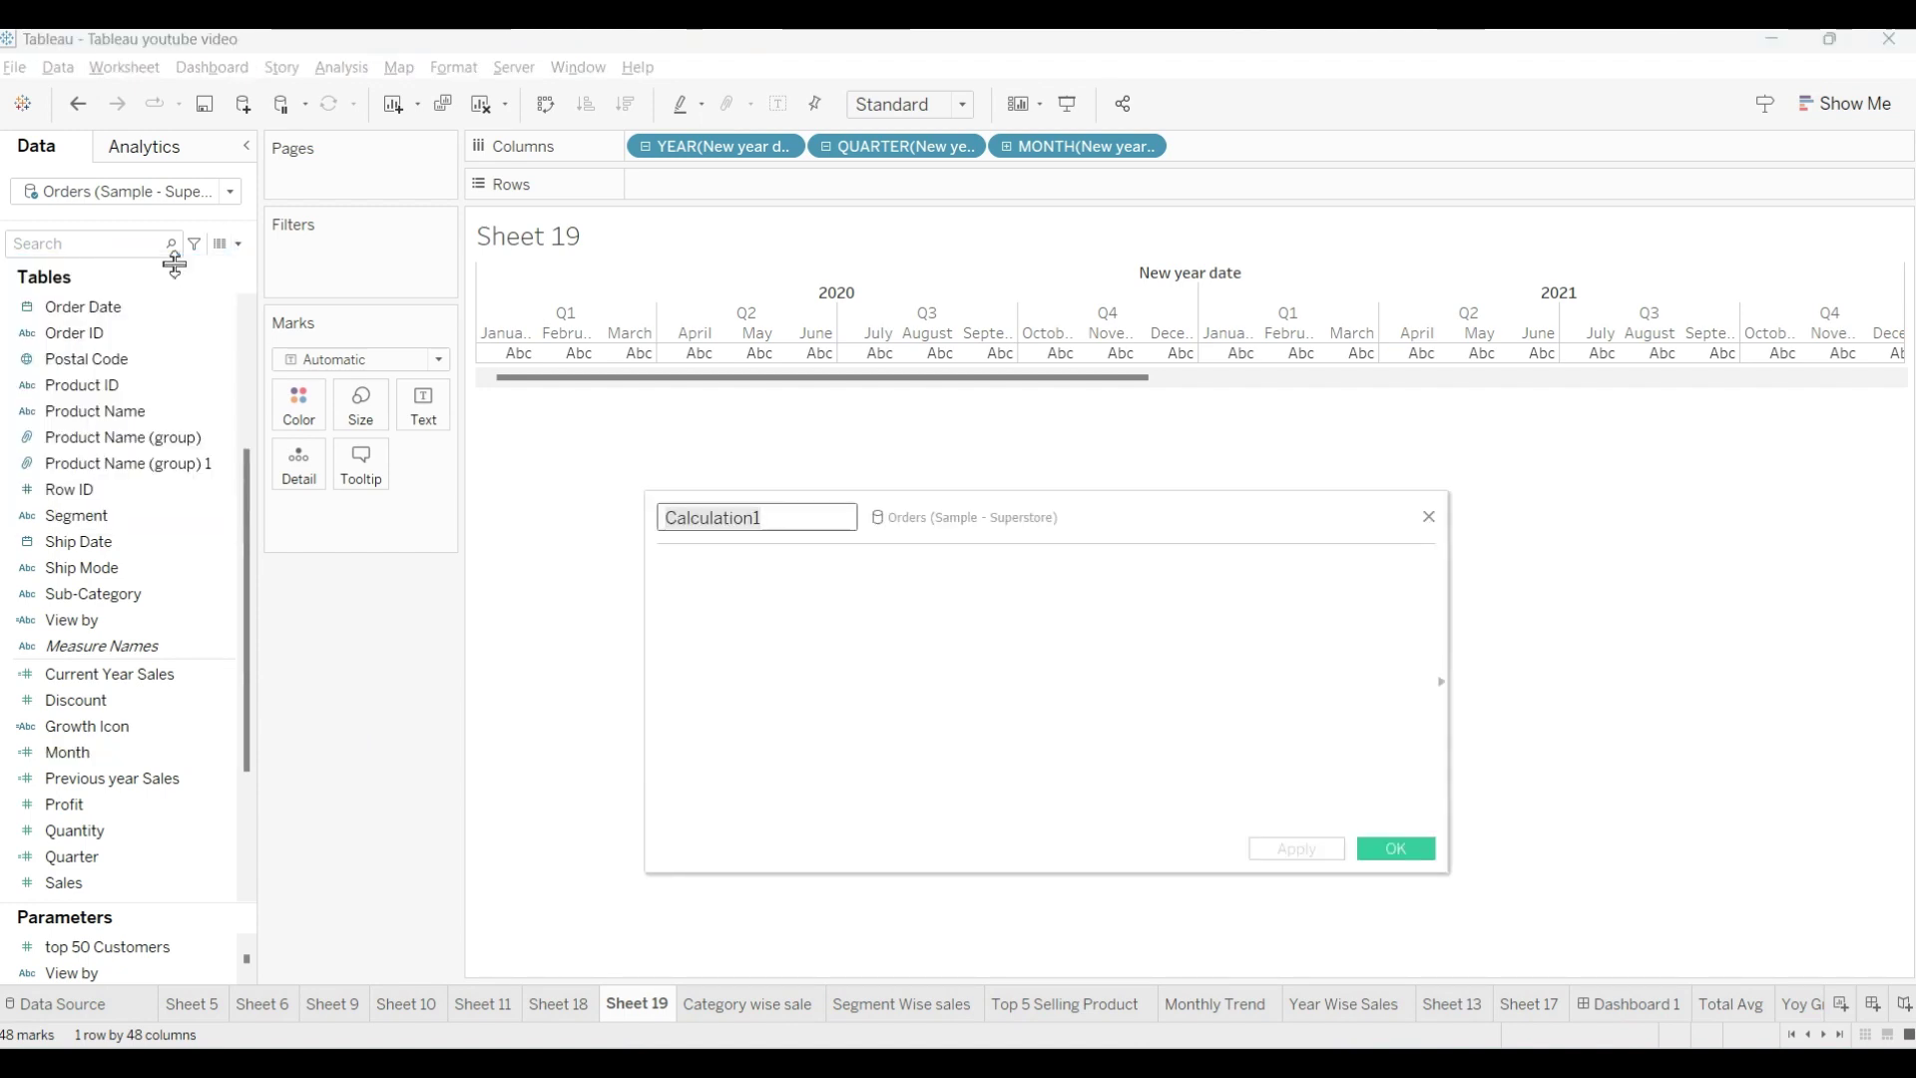
{"action": "type", "text": "MTD sales"}
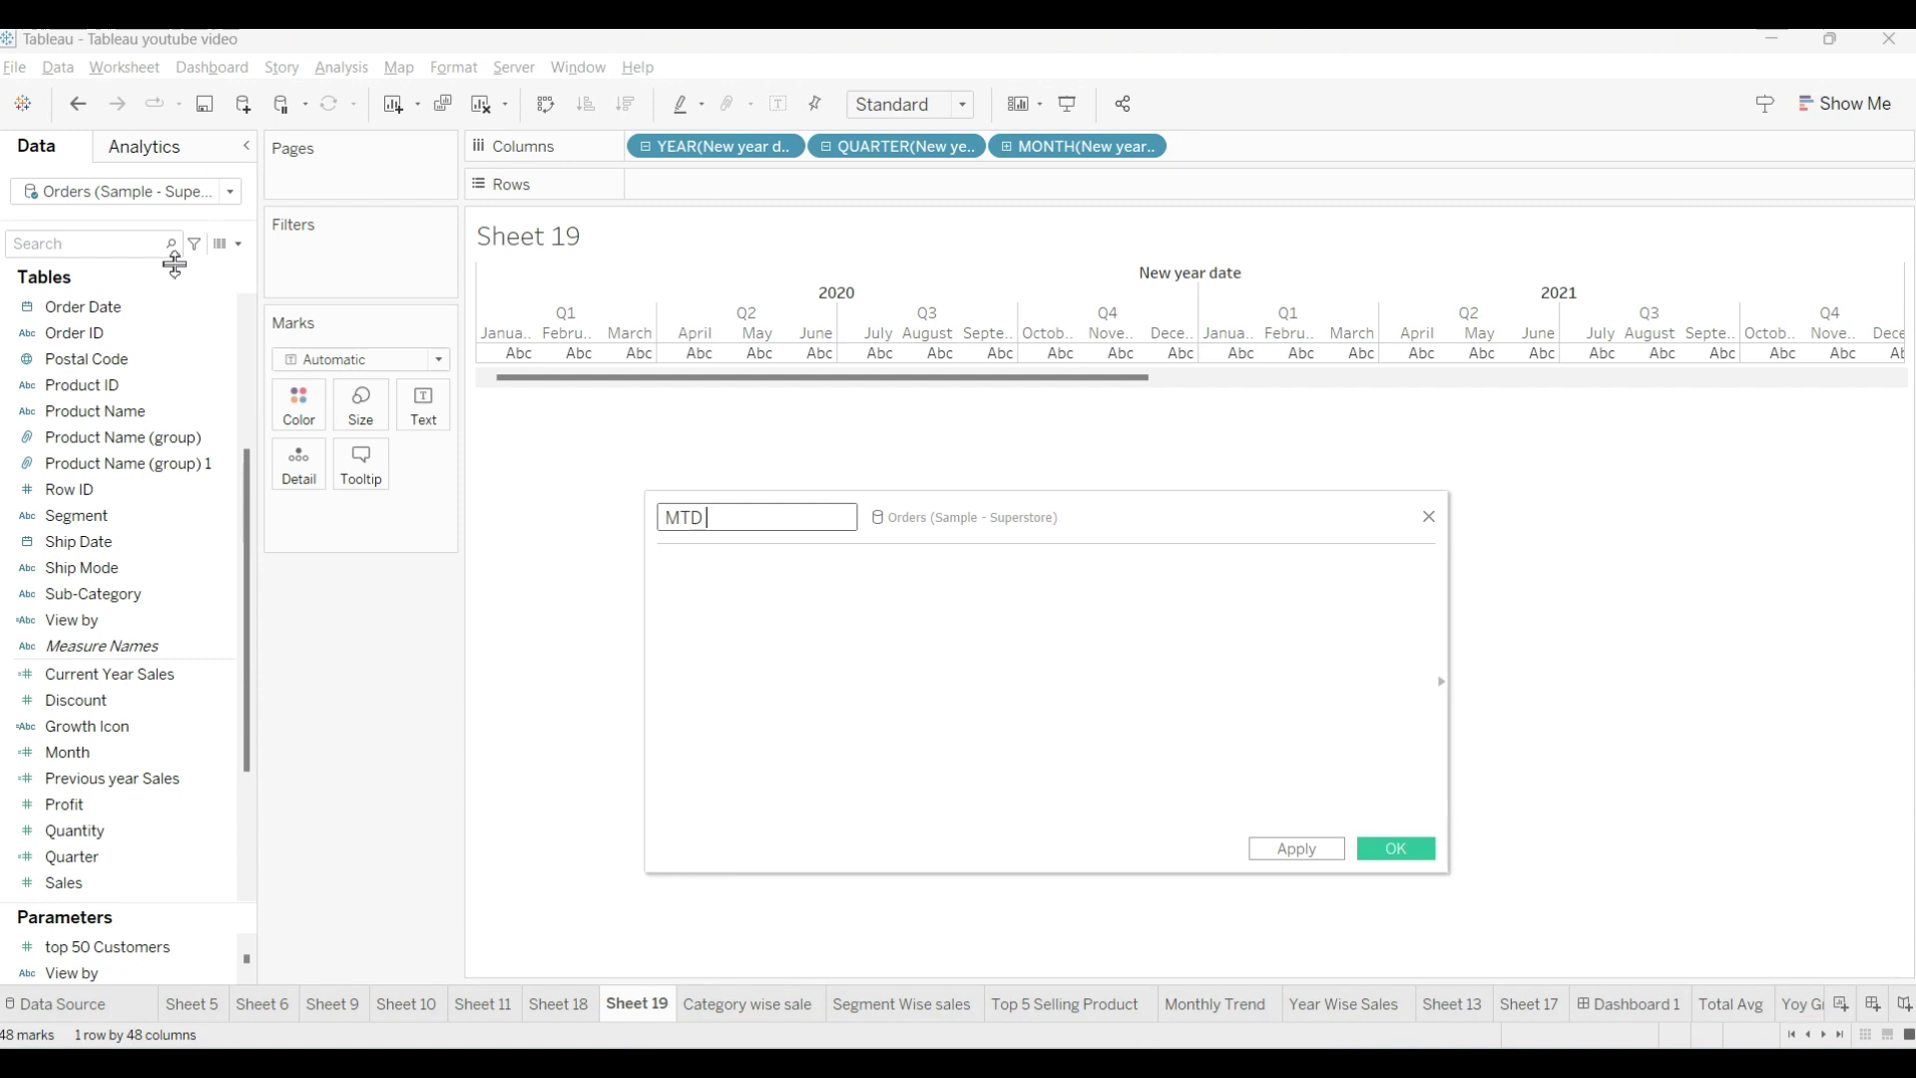
{"action": "left_click", "coordinate": [739, 570]}
{"action": "type", "text": "if"}
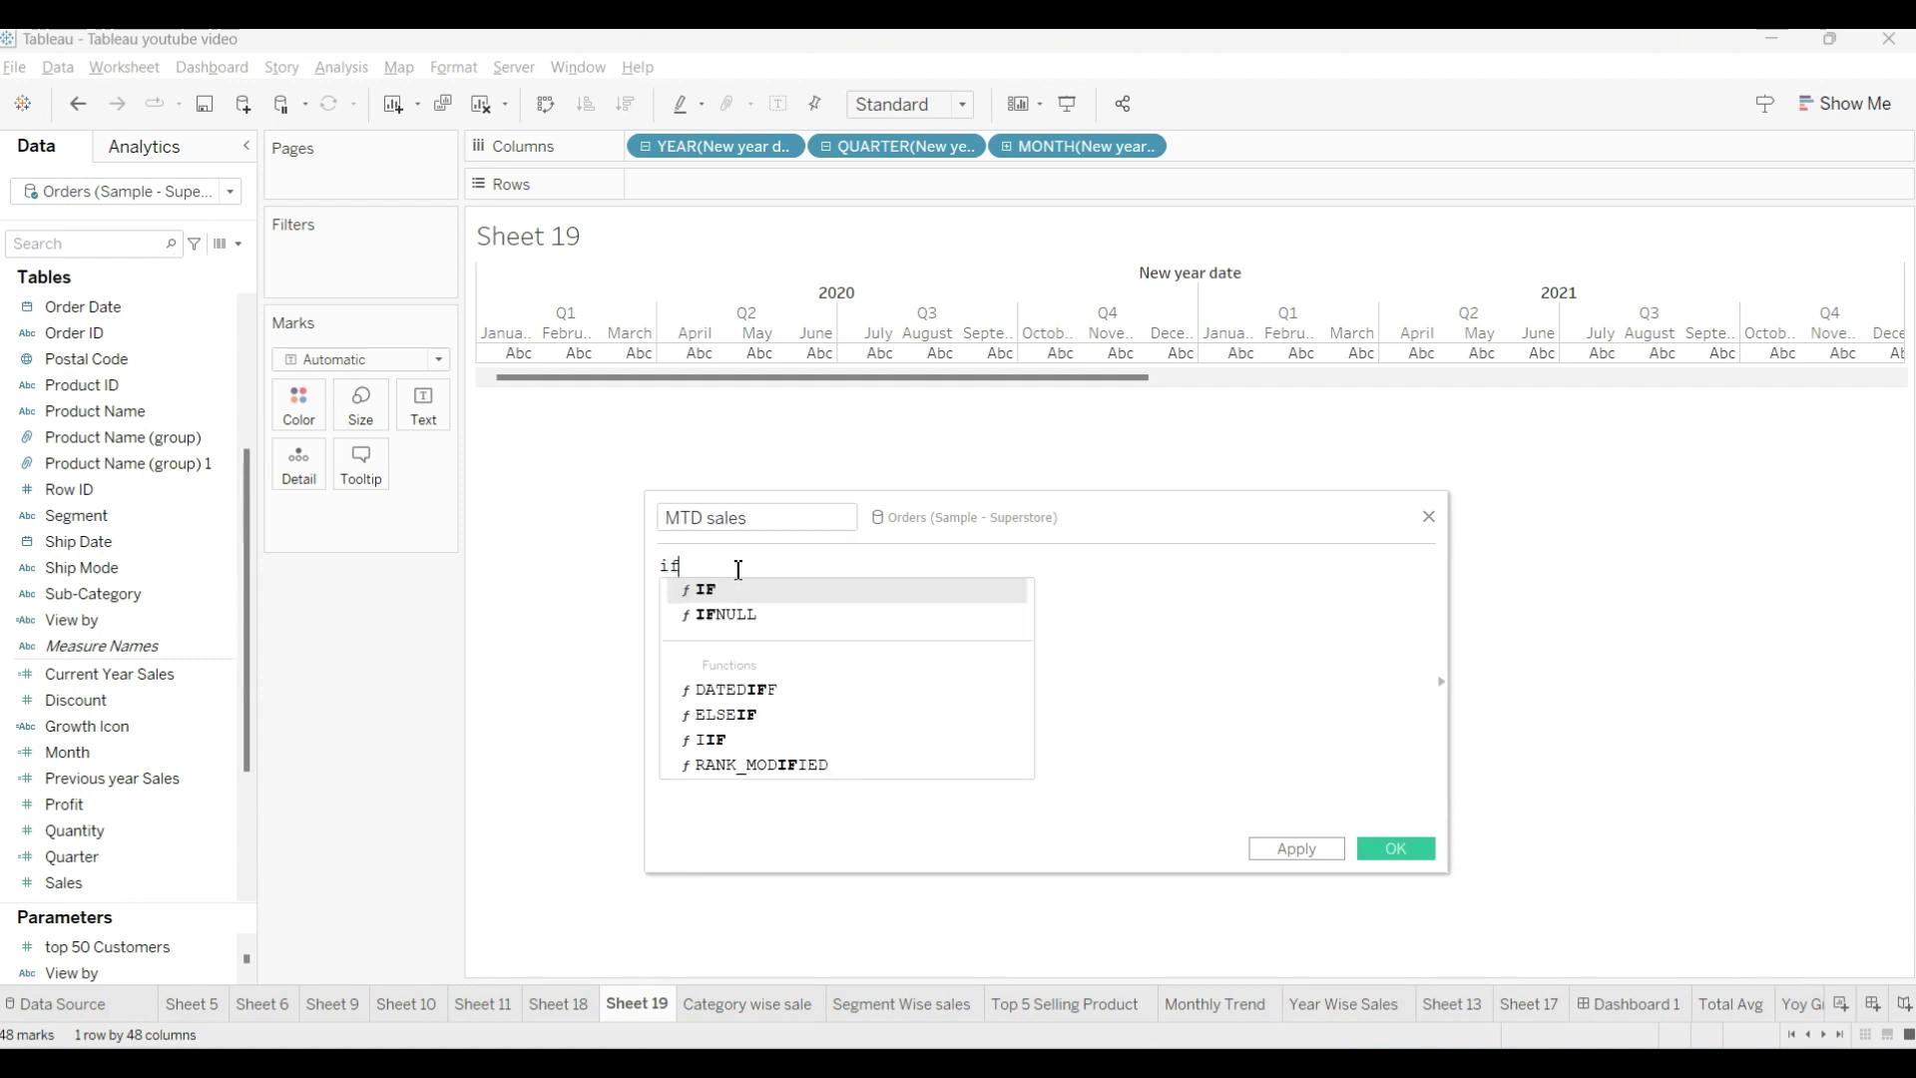
{"action": "type", "text": " datedif"}
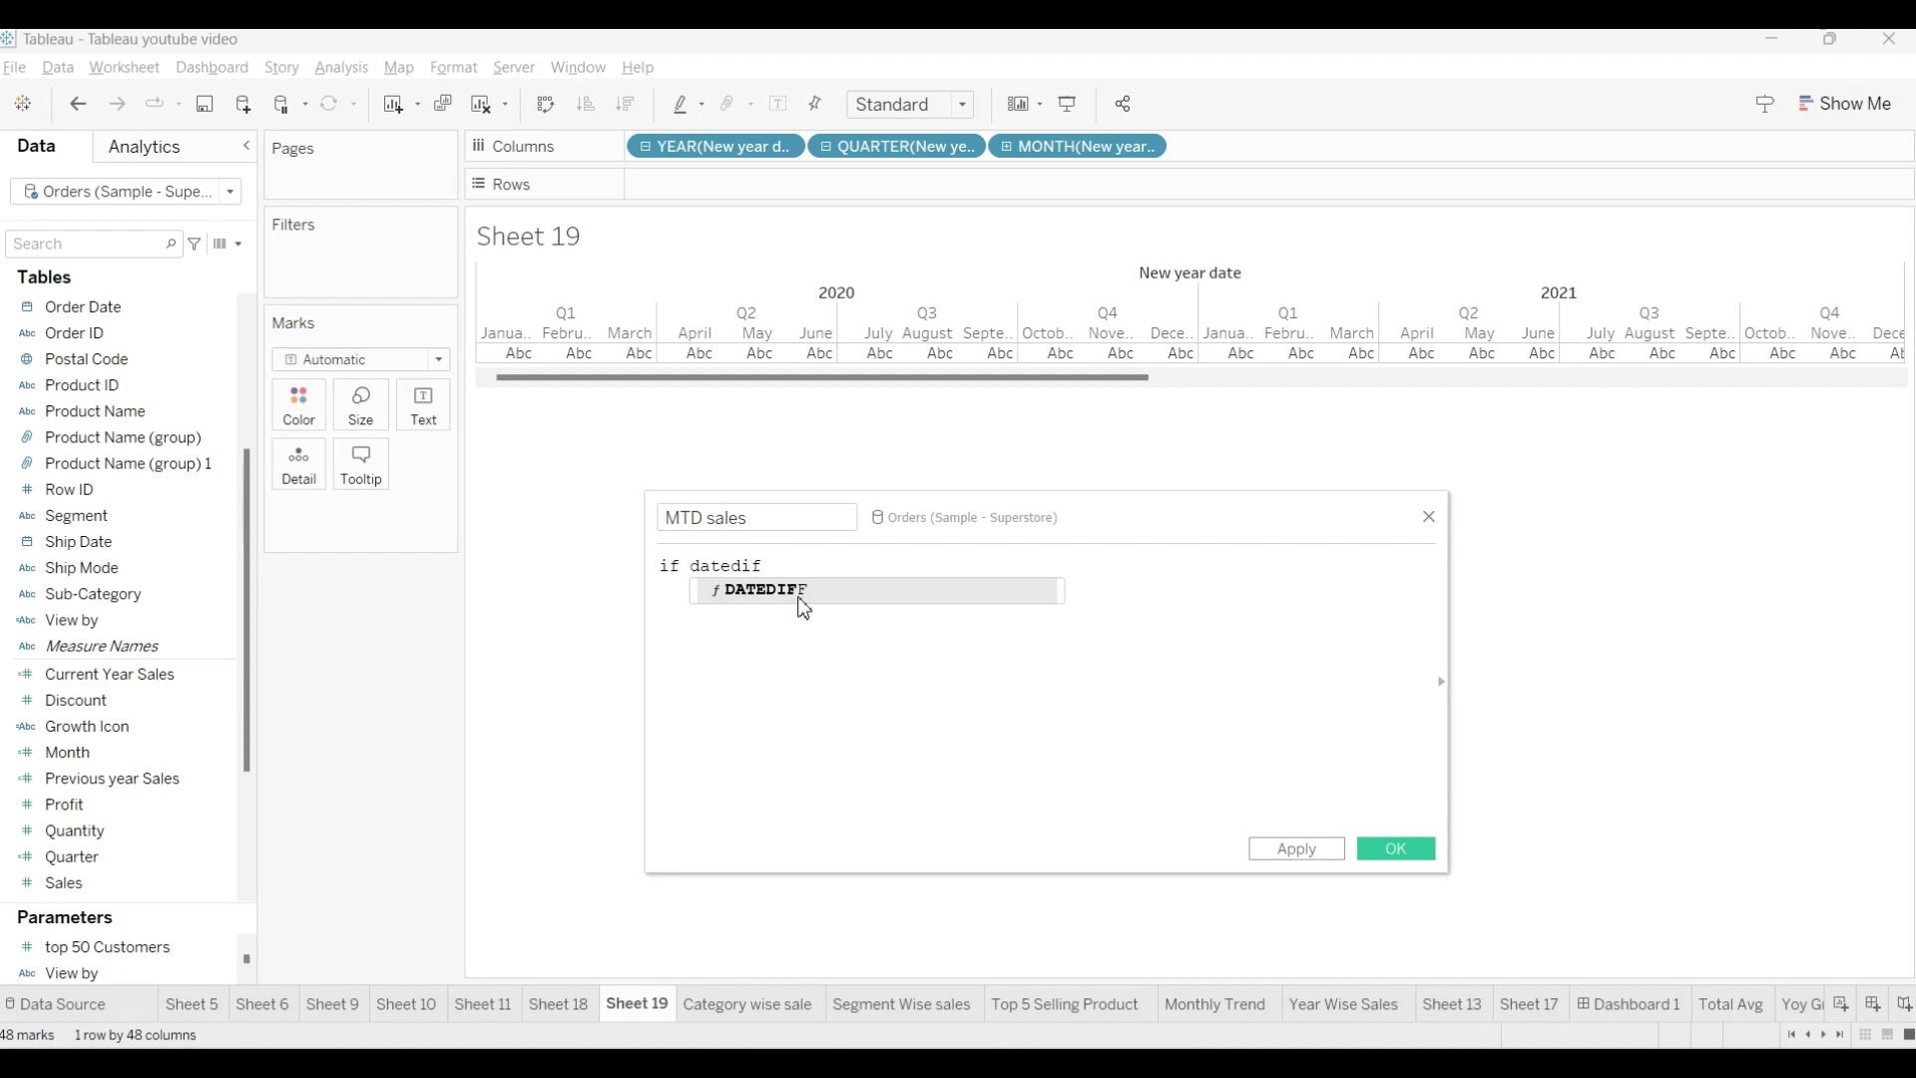
{"action": "double_click", "coordinate": [798, 596]}
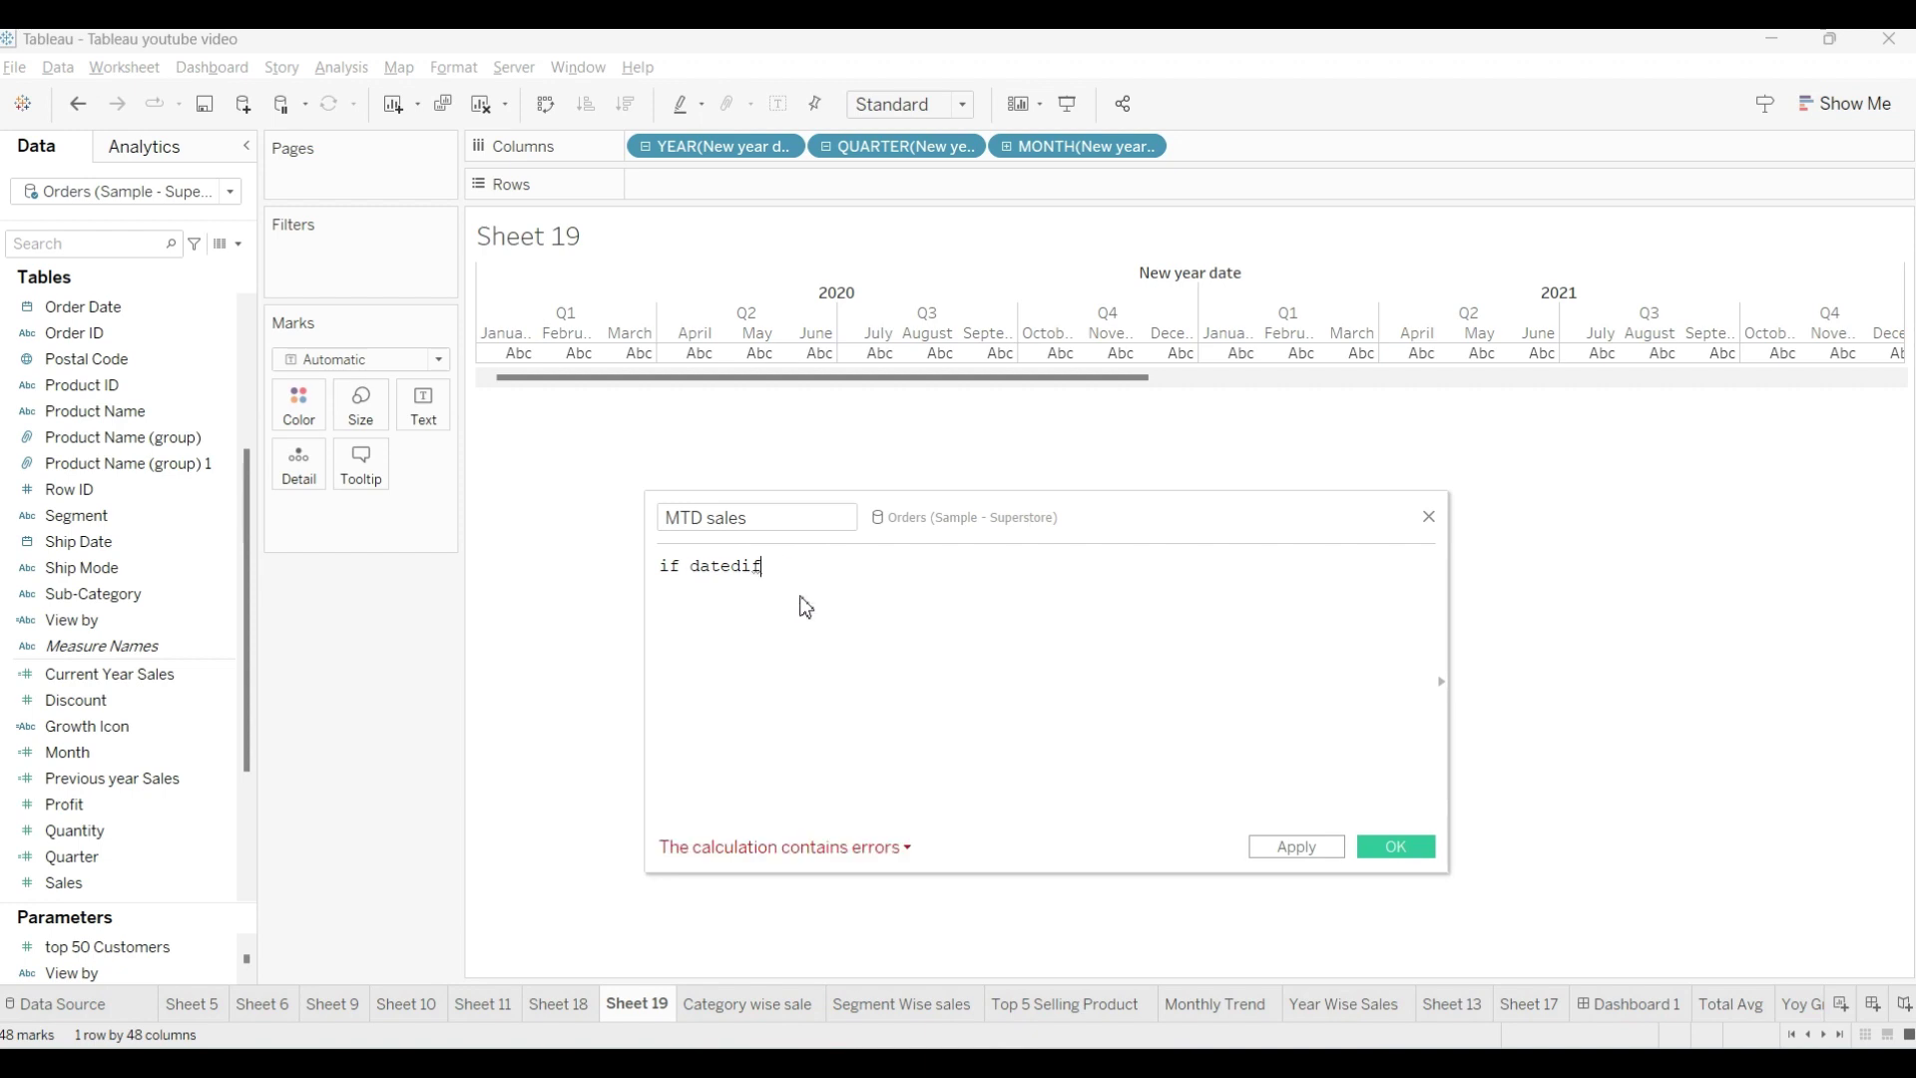
{"action": "type", "text": "'month"}
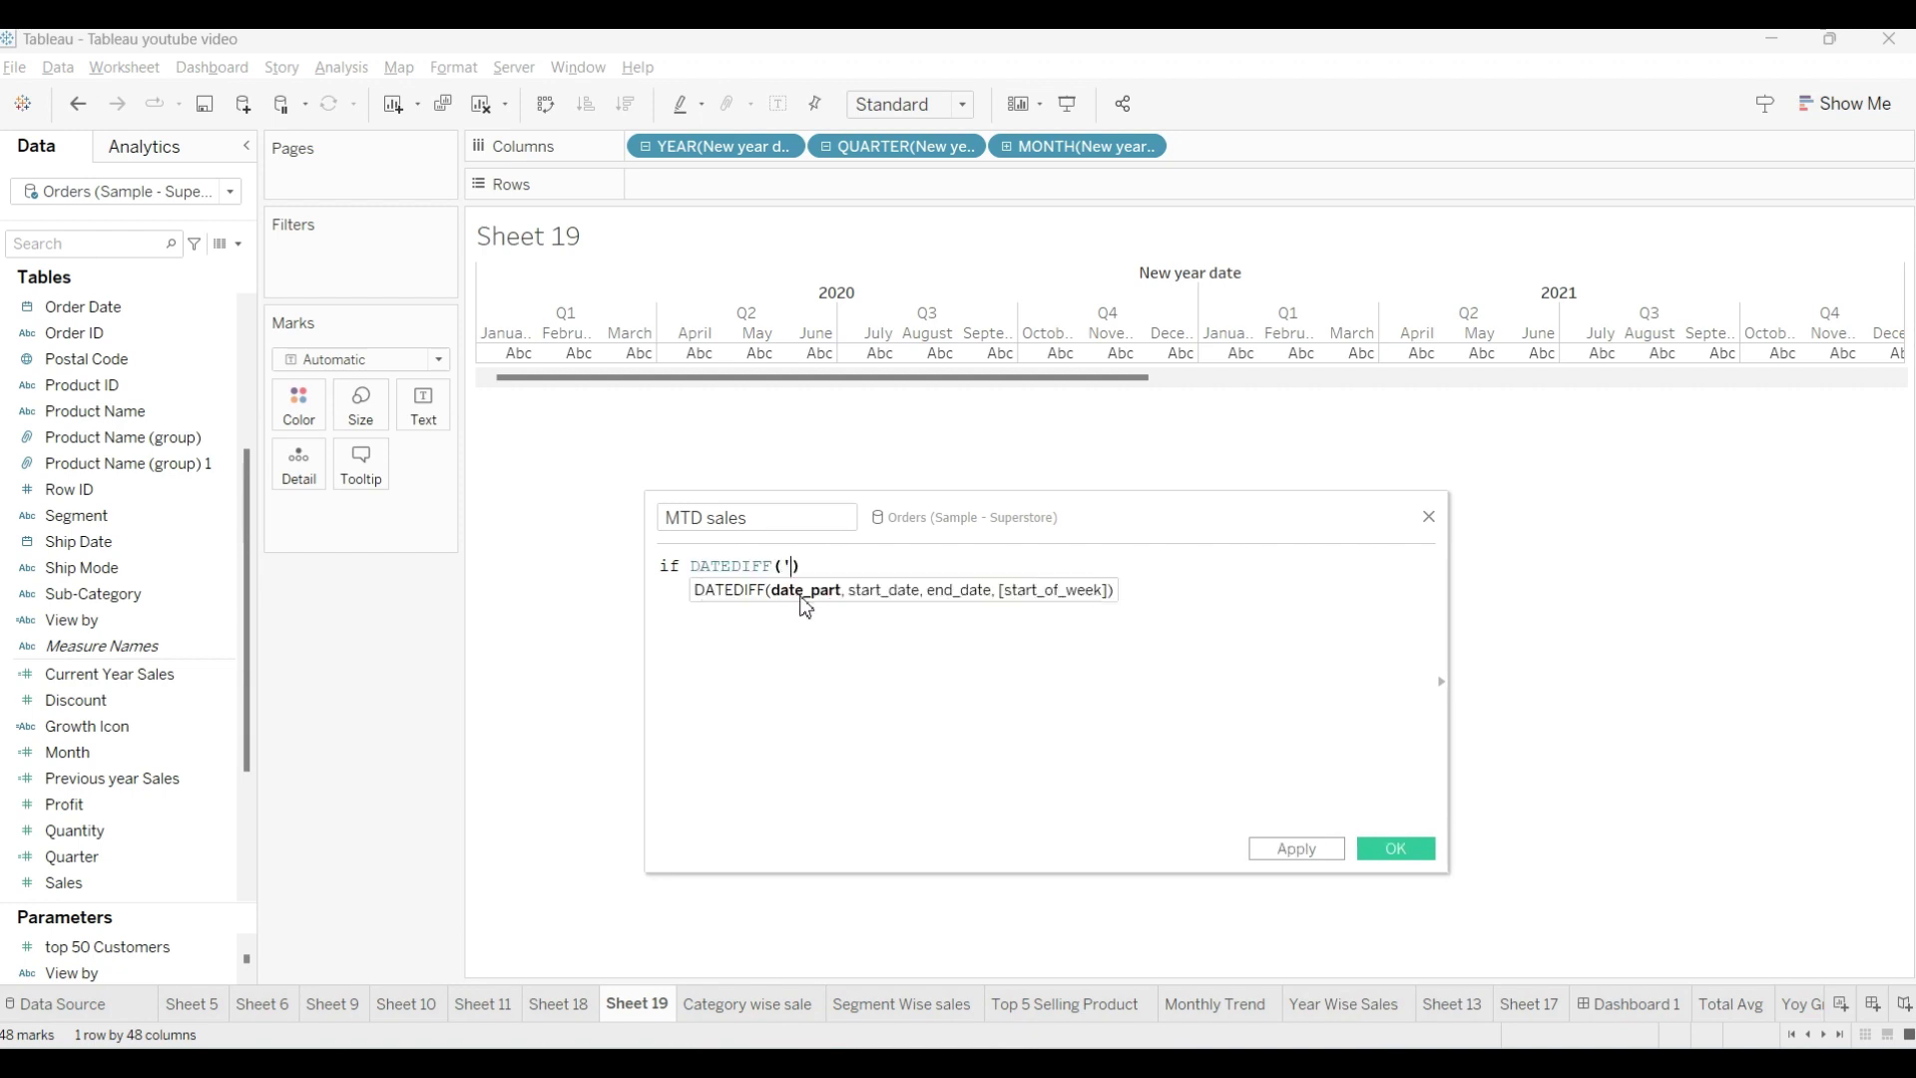
{"action": "type", "text": "',or"}
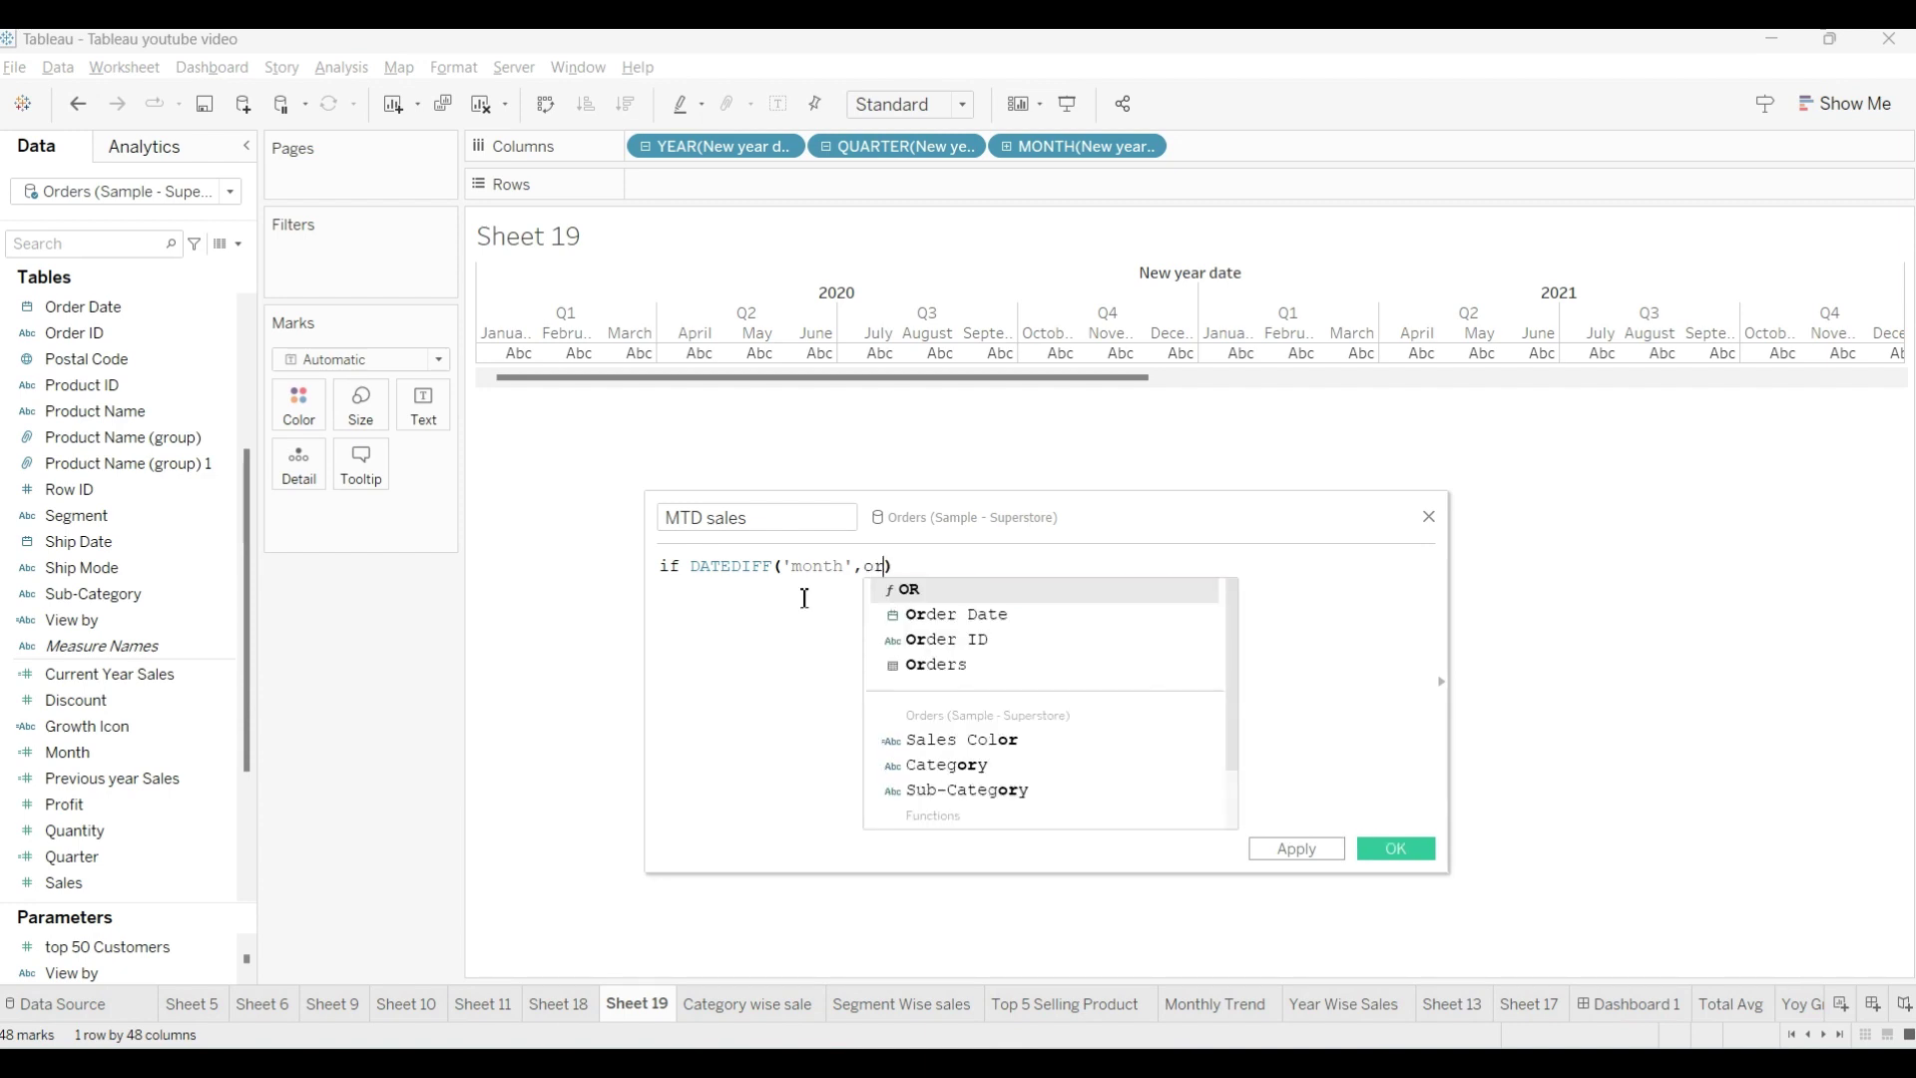
{"action": "left_click", "coordinate": [982, 613]}
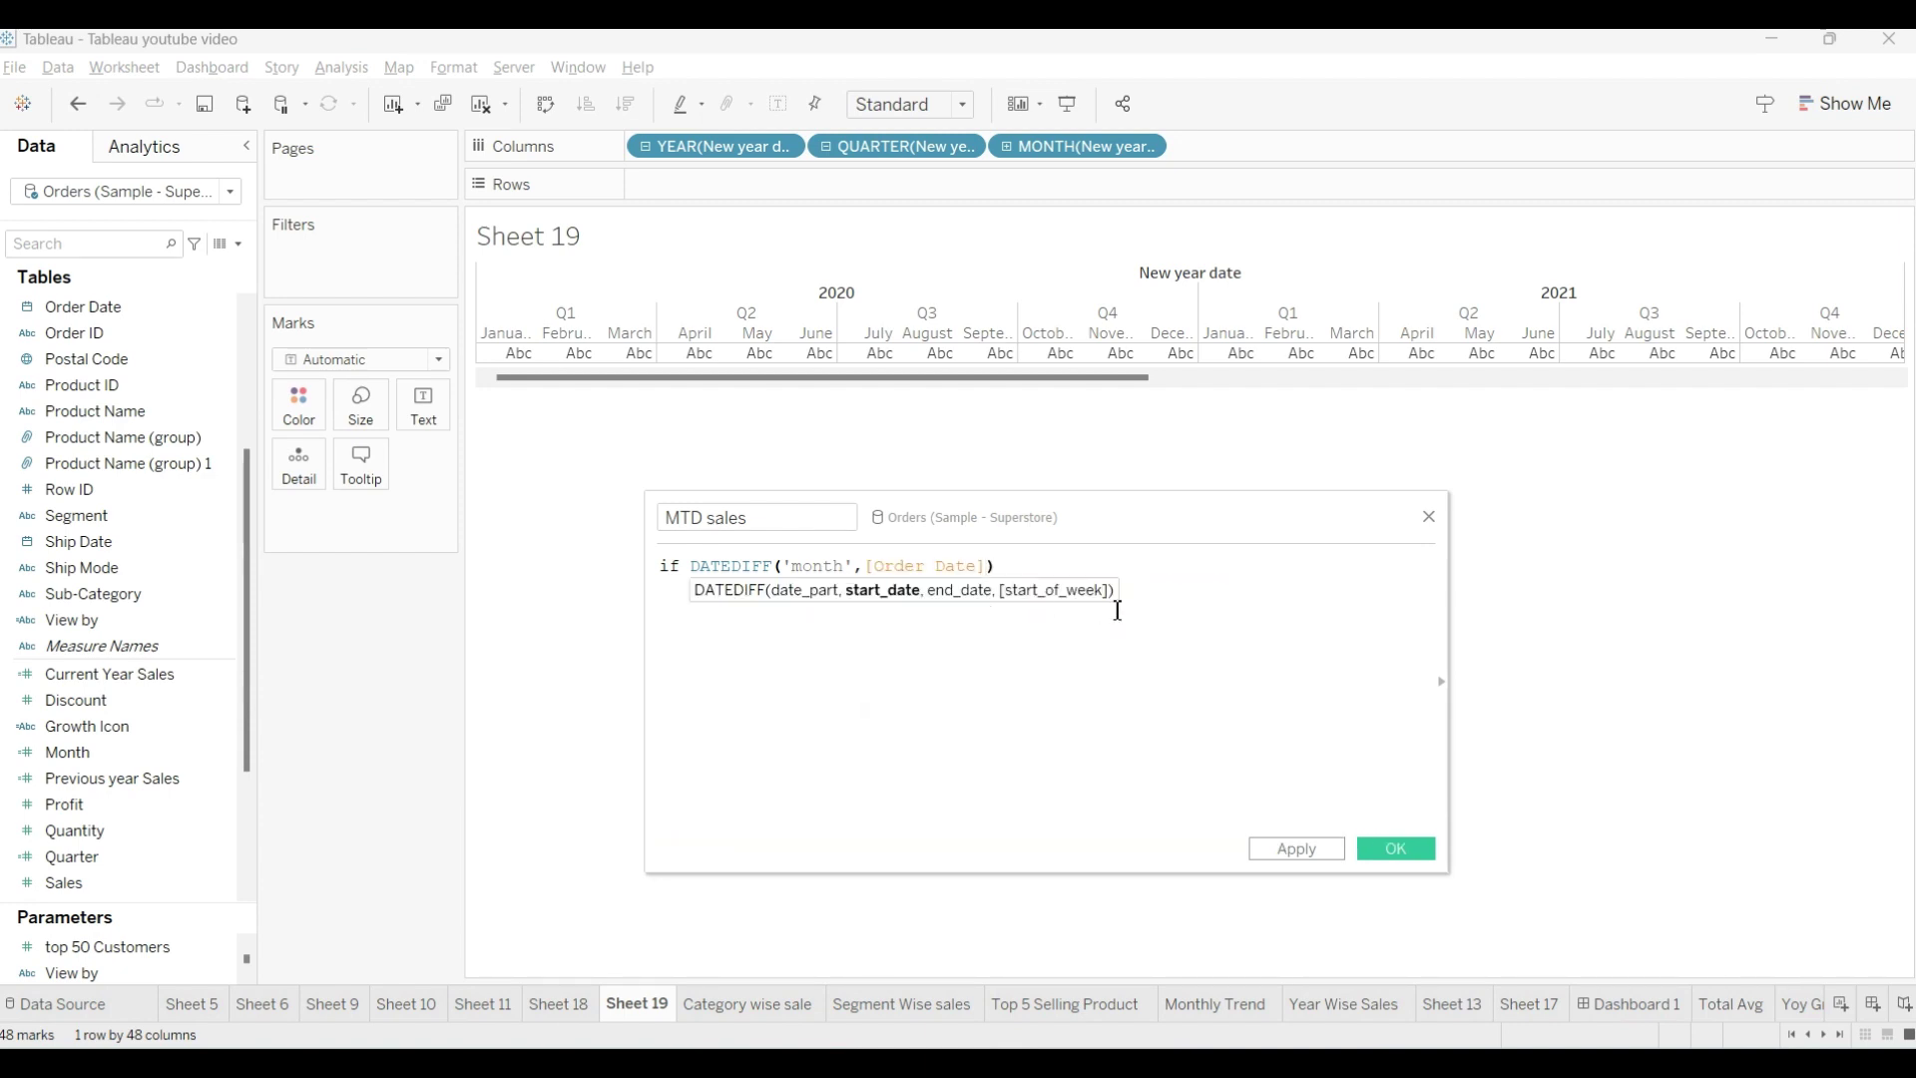
{"action": "type", "text": ",today"}
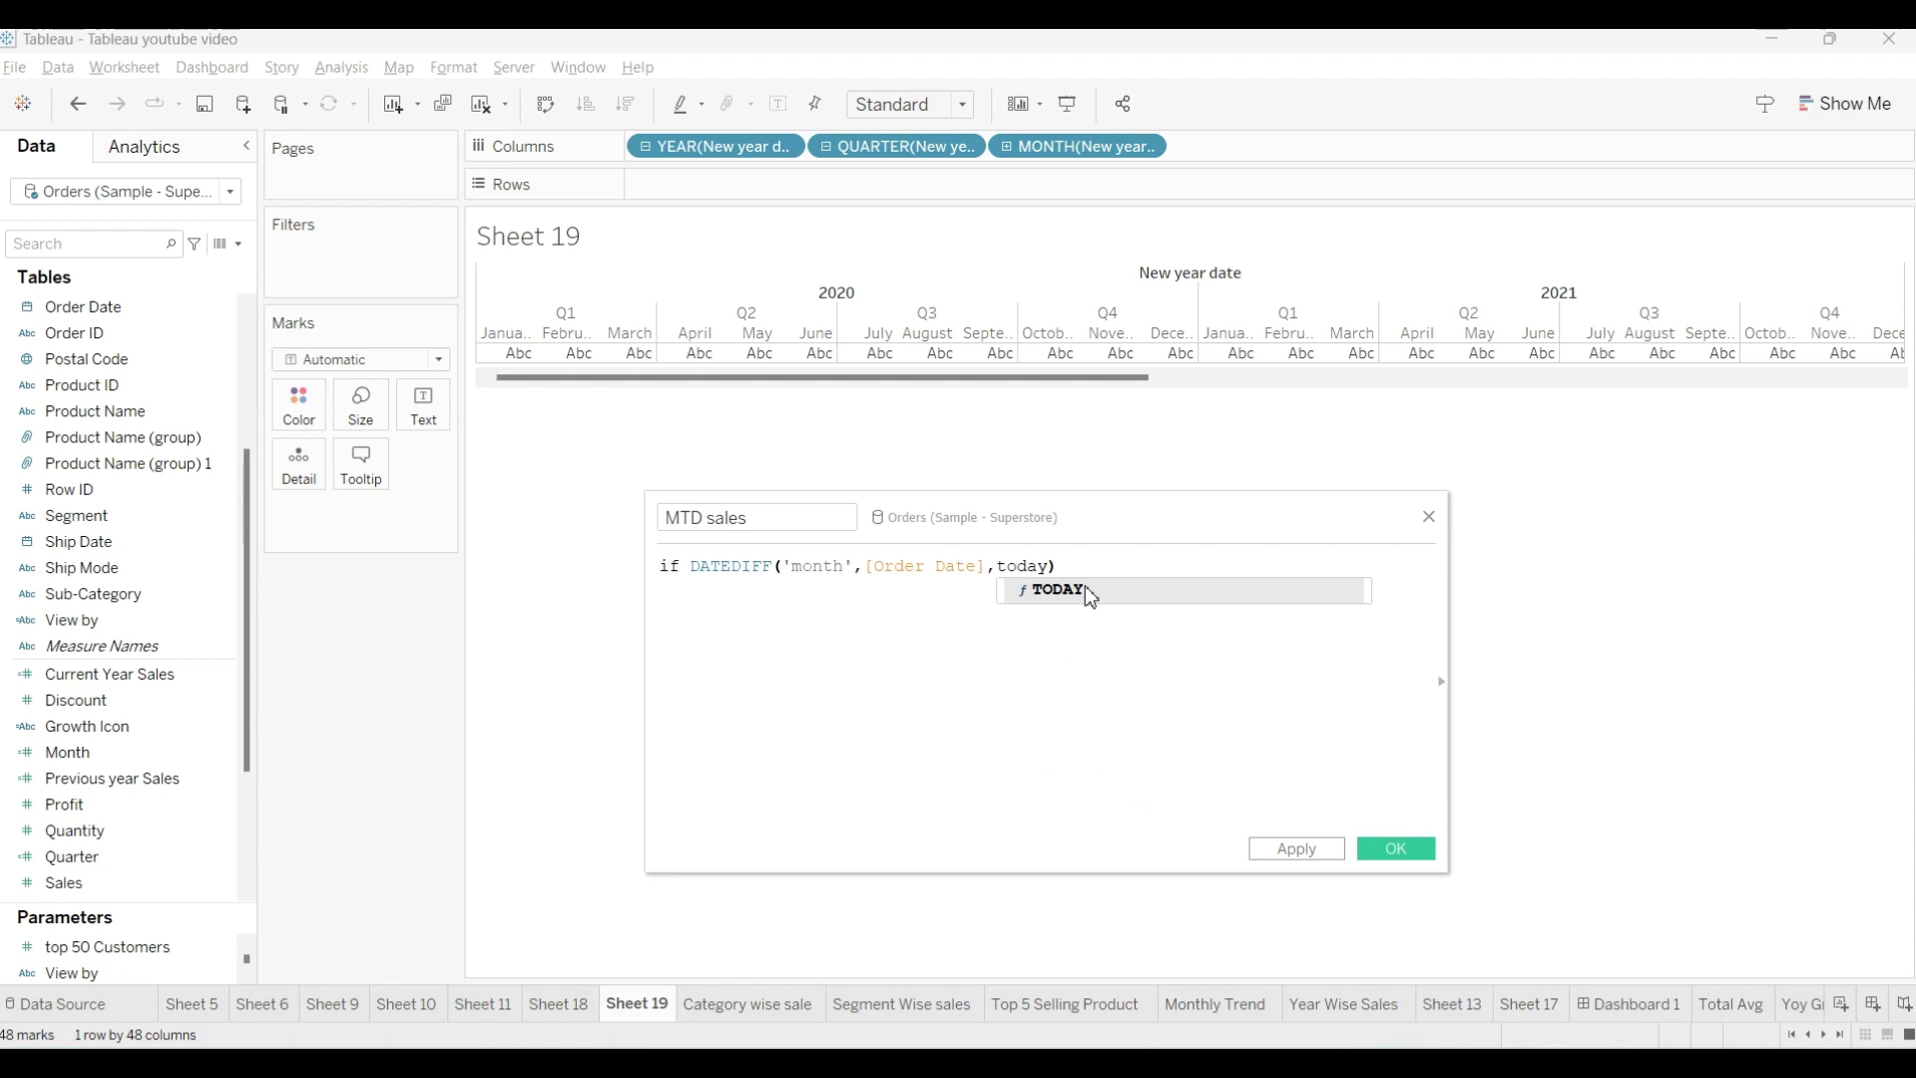
{"action": "left_click", "coordinate": [1083, 590]}
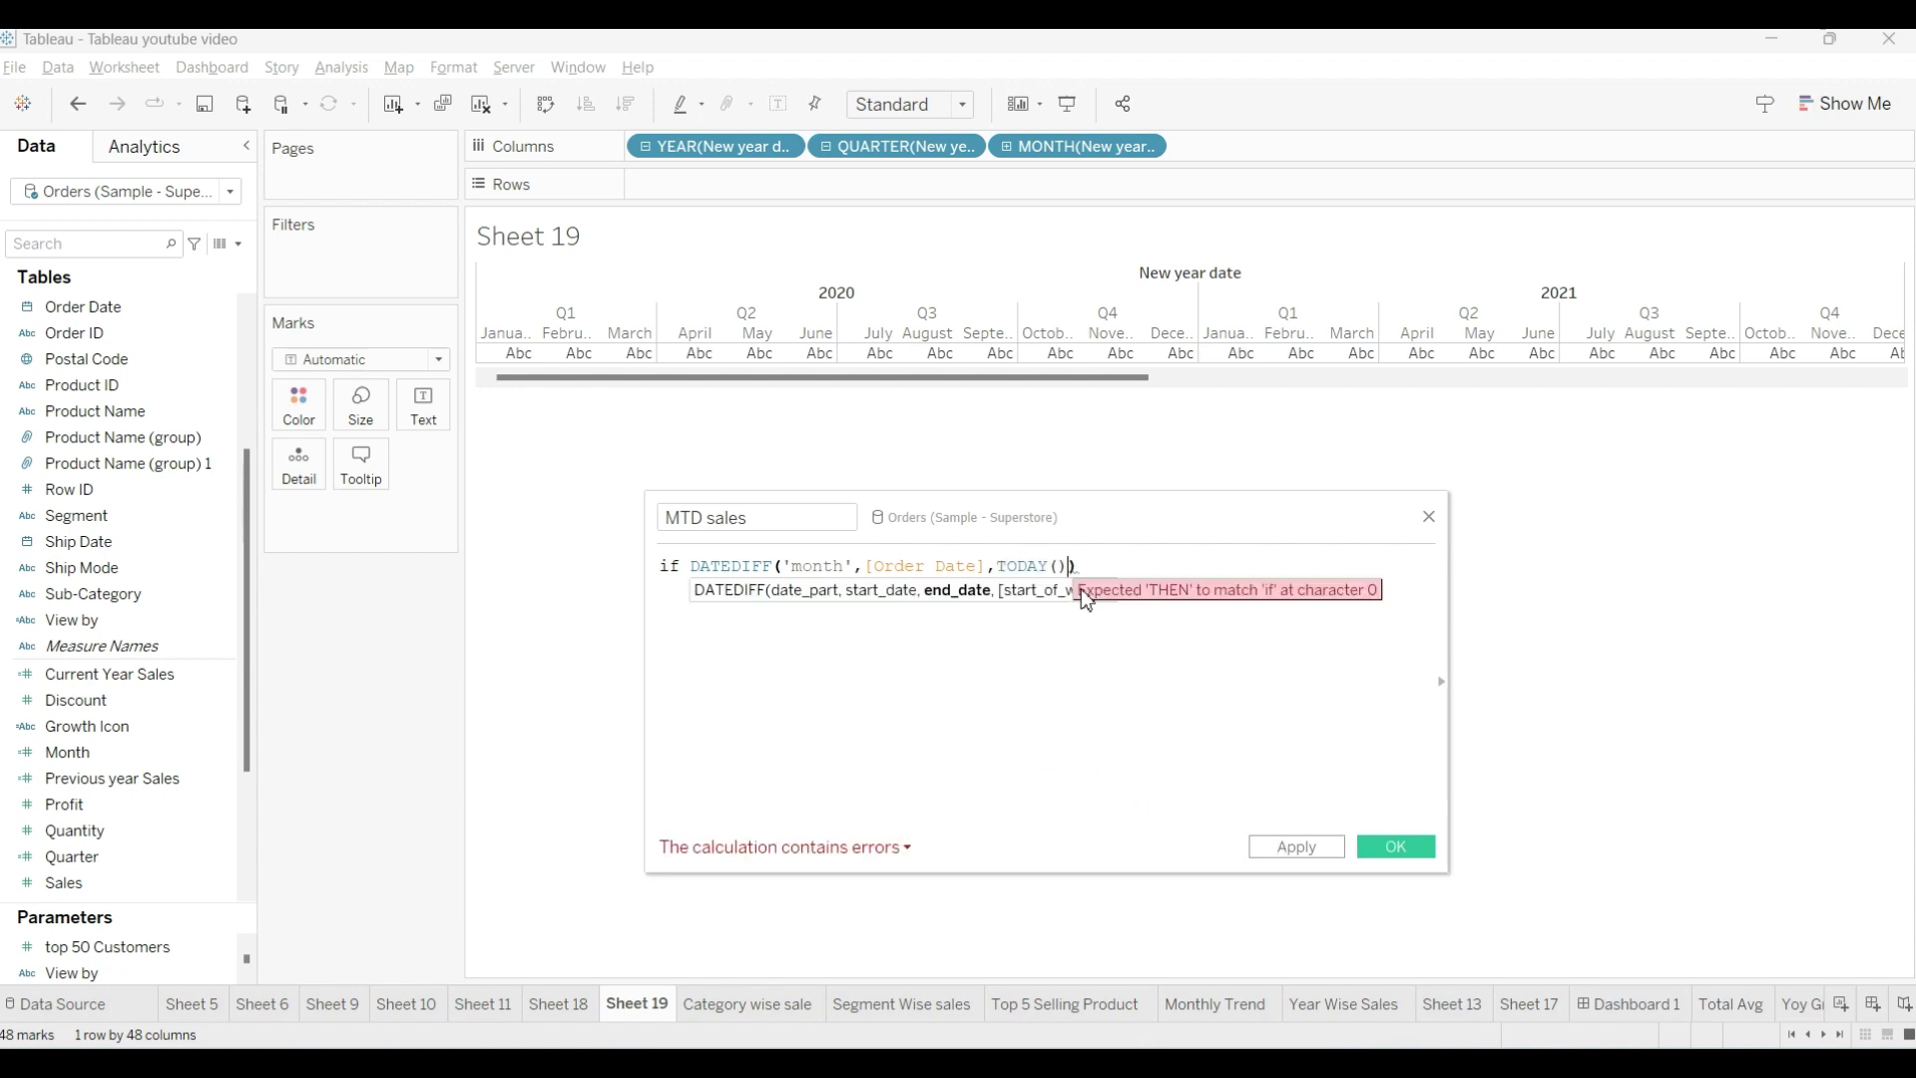
{"action": "left_click", "coordinate": [1111, 569]}
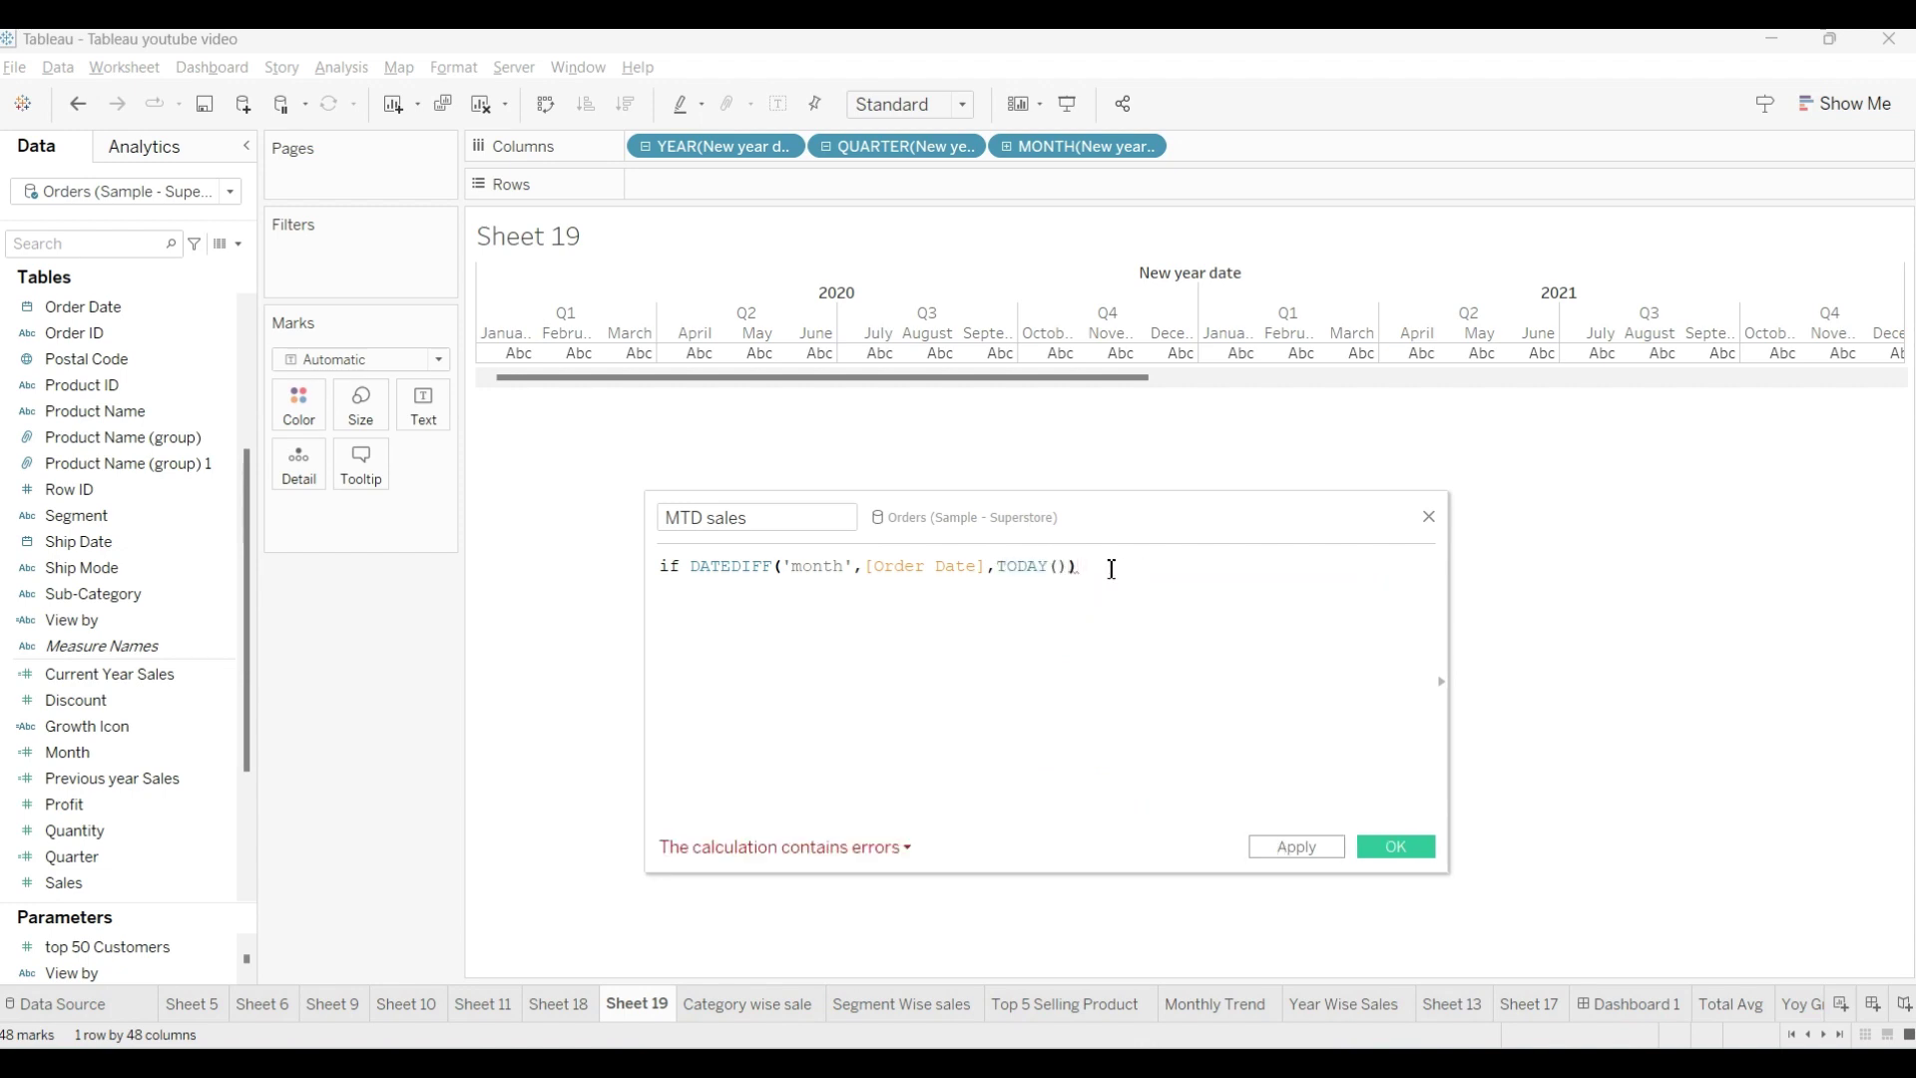
{"action": "type", "text": "=o"}
{"action": "key", "text": "Escape"}
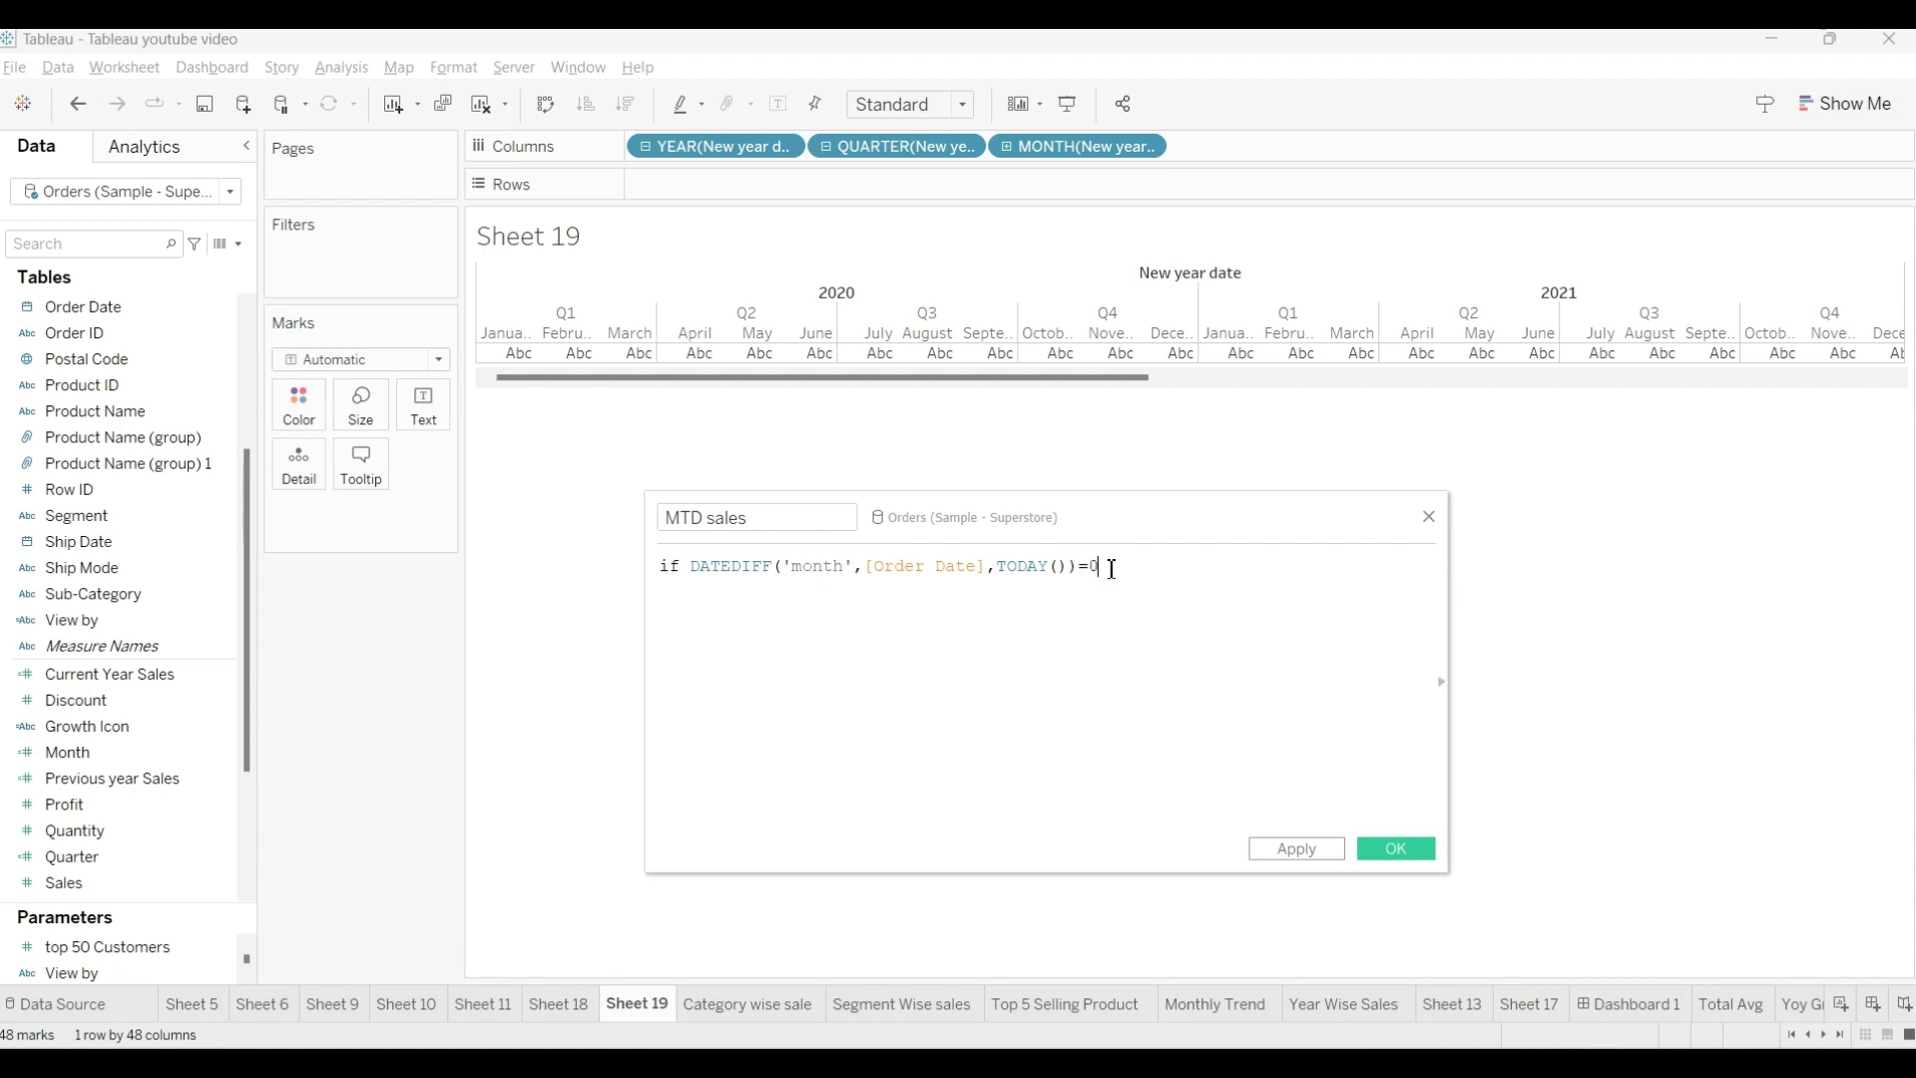
- Complete it with AND YEAR([Order Date])=YEAR(TODAY()) THEN [Sales] END and save
{"action": "type", "text": "and year"}
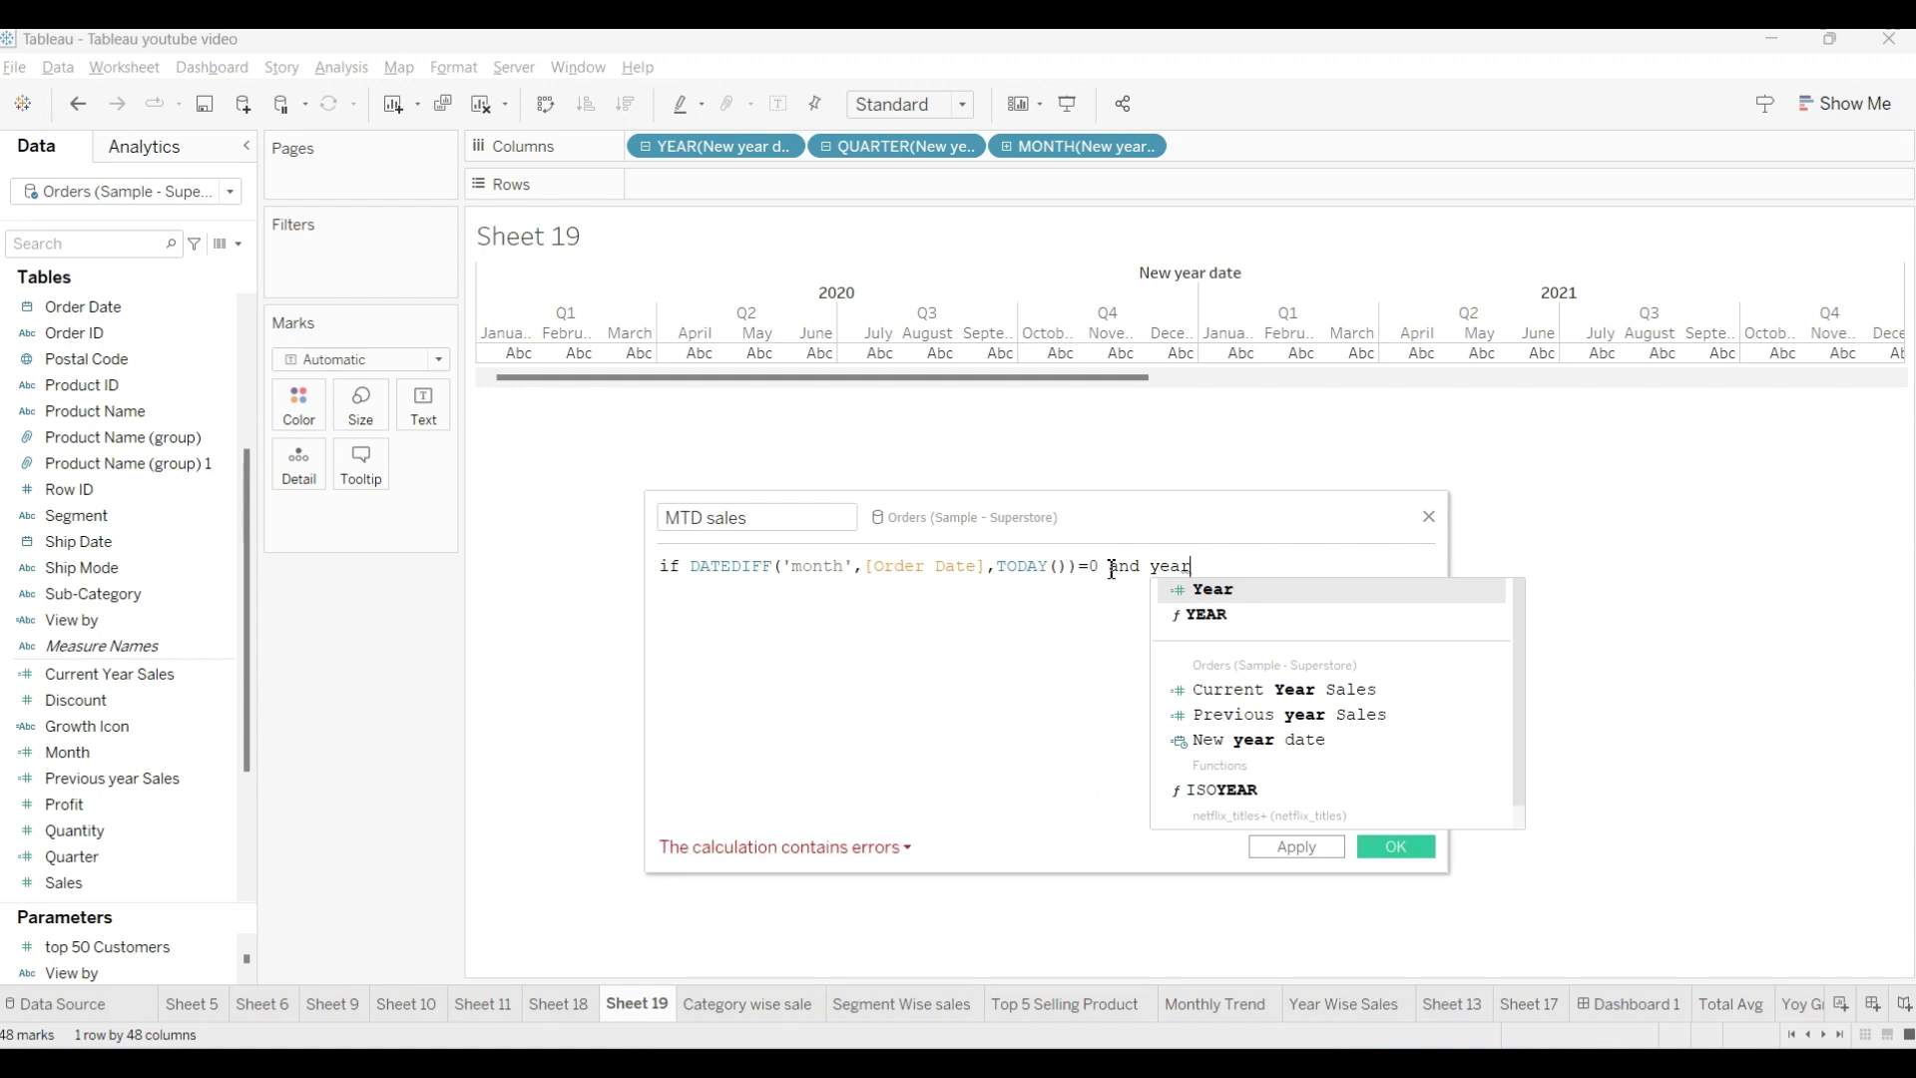
{"action": "left_click", "coordinate": [1235, 588]}
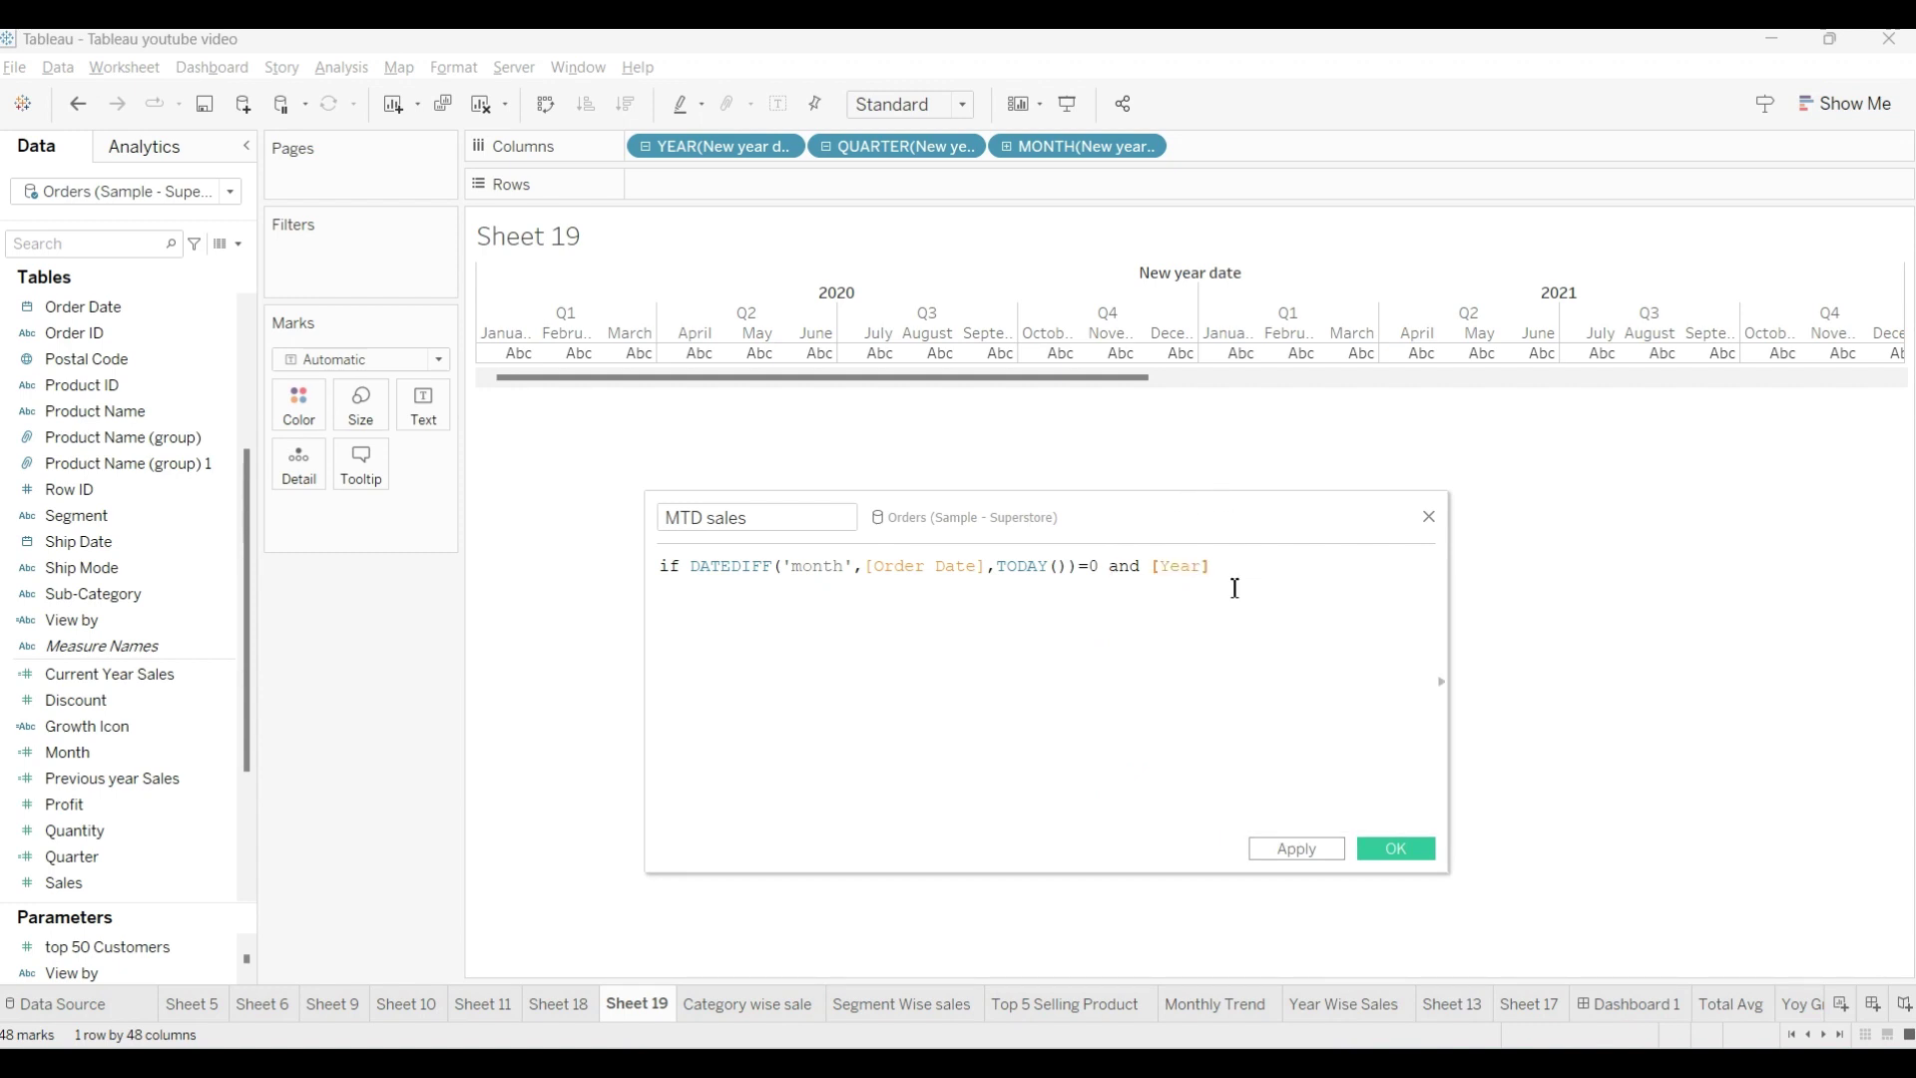
{"action": "type", "text": "["}
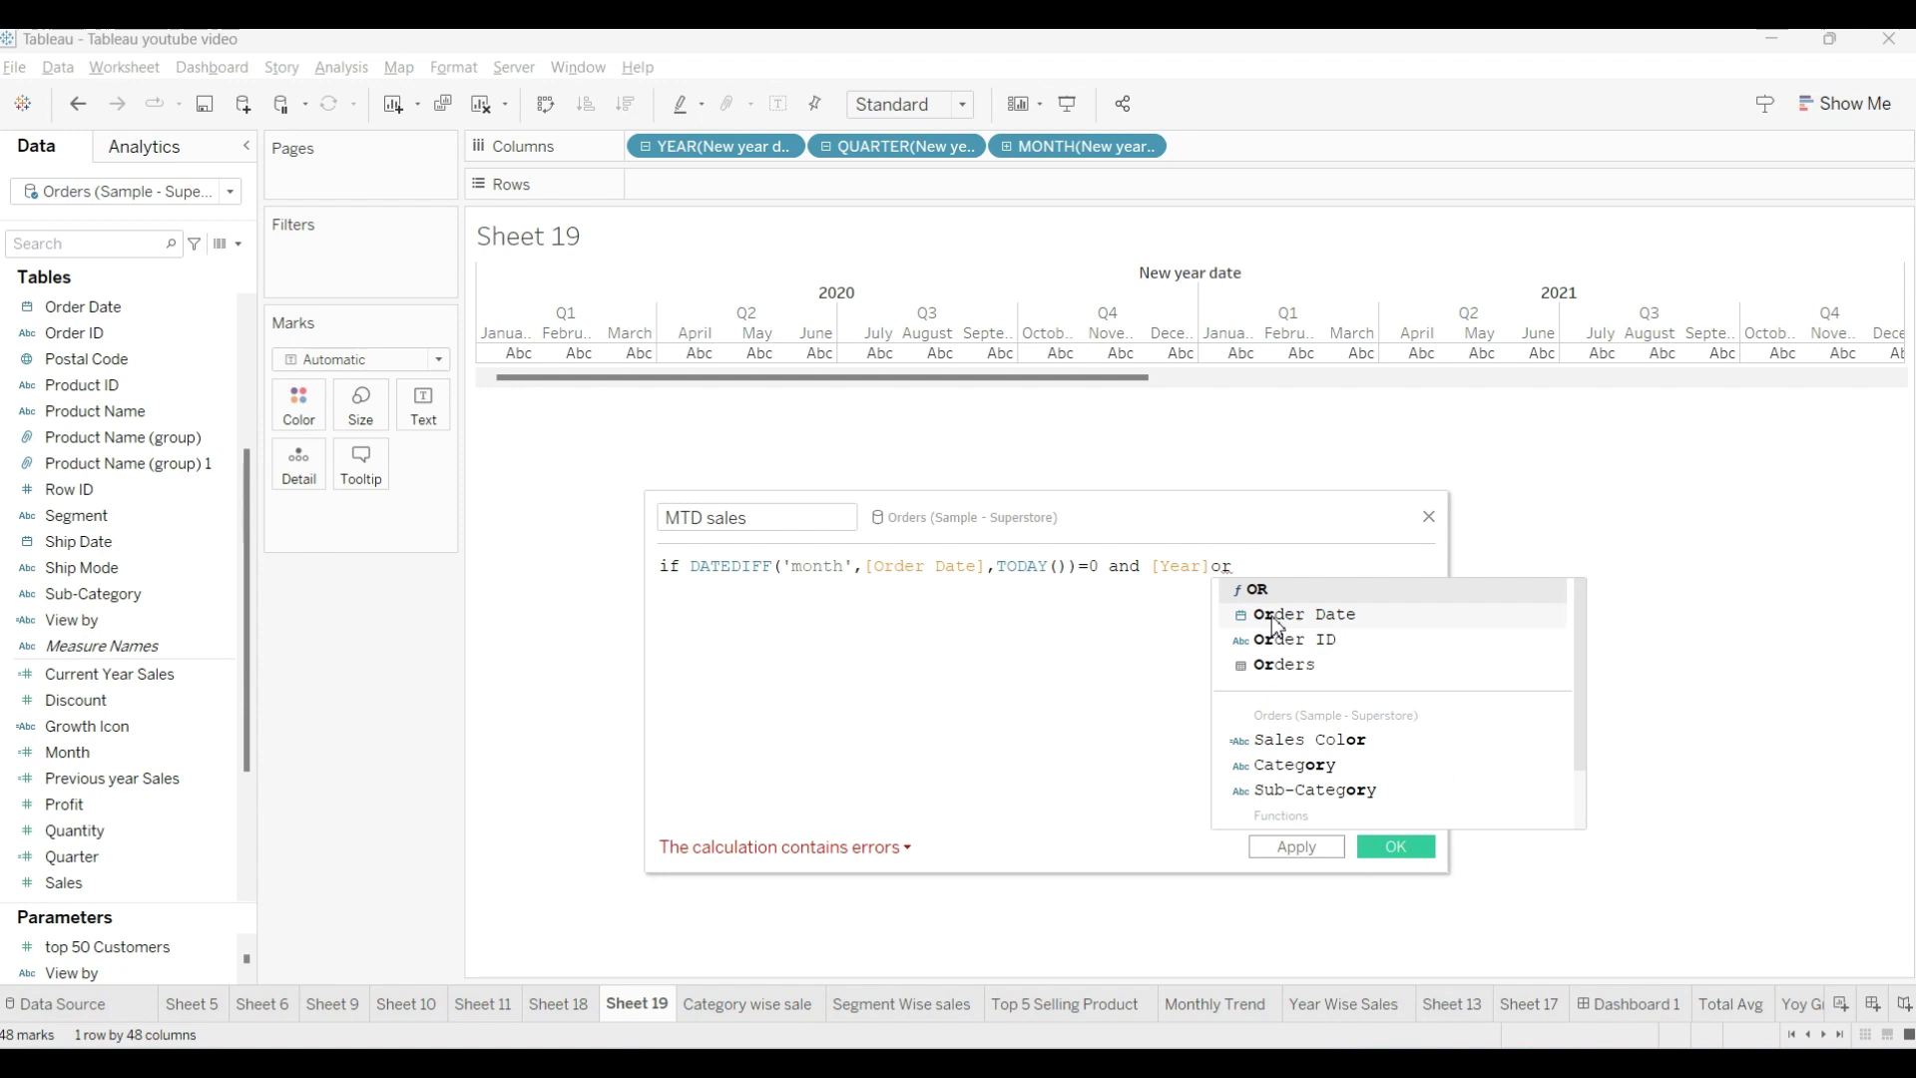
{"action": "left_click", "coordinate": [1276, 616]}
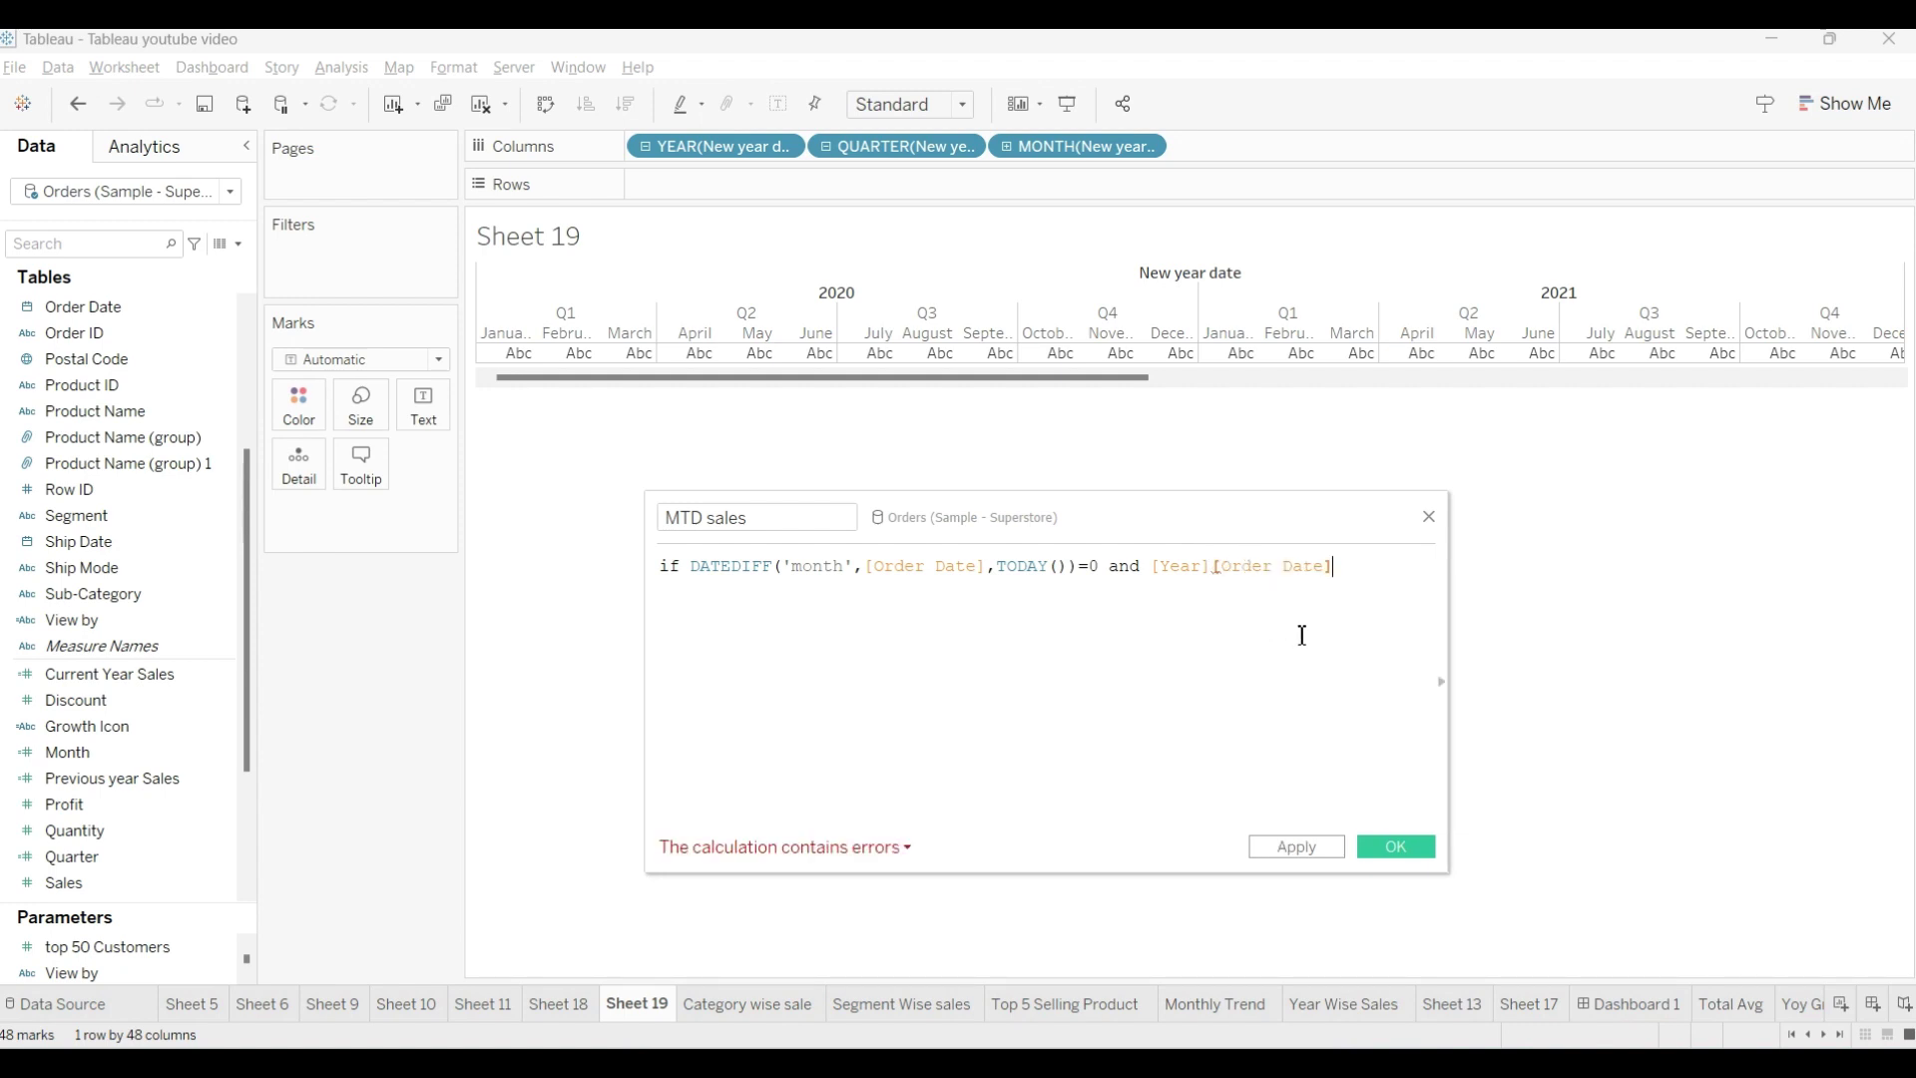
{"action": "type", "text": ")"}
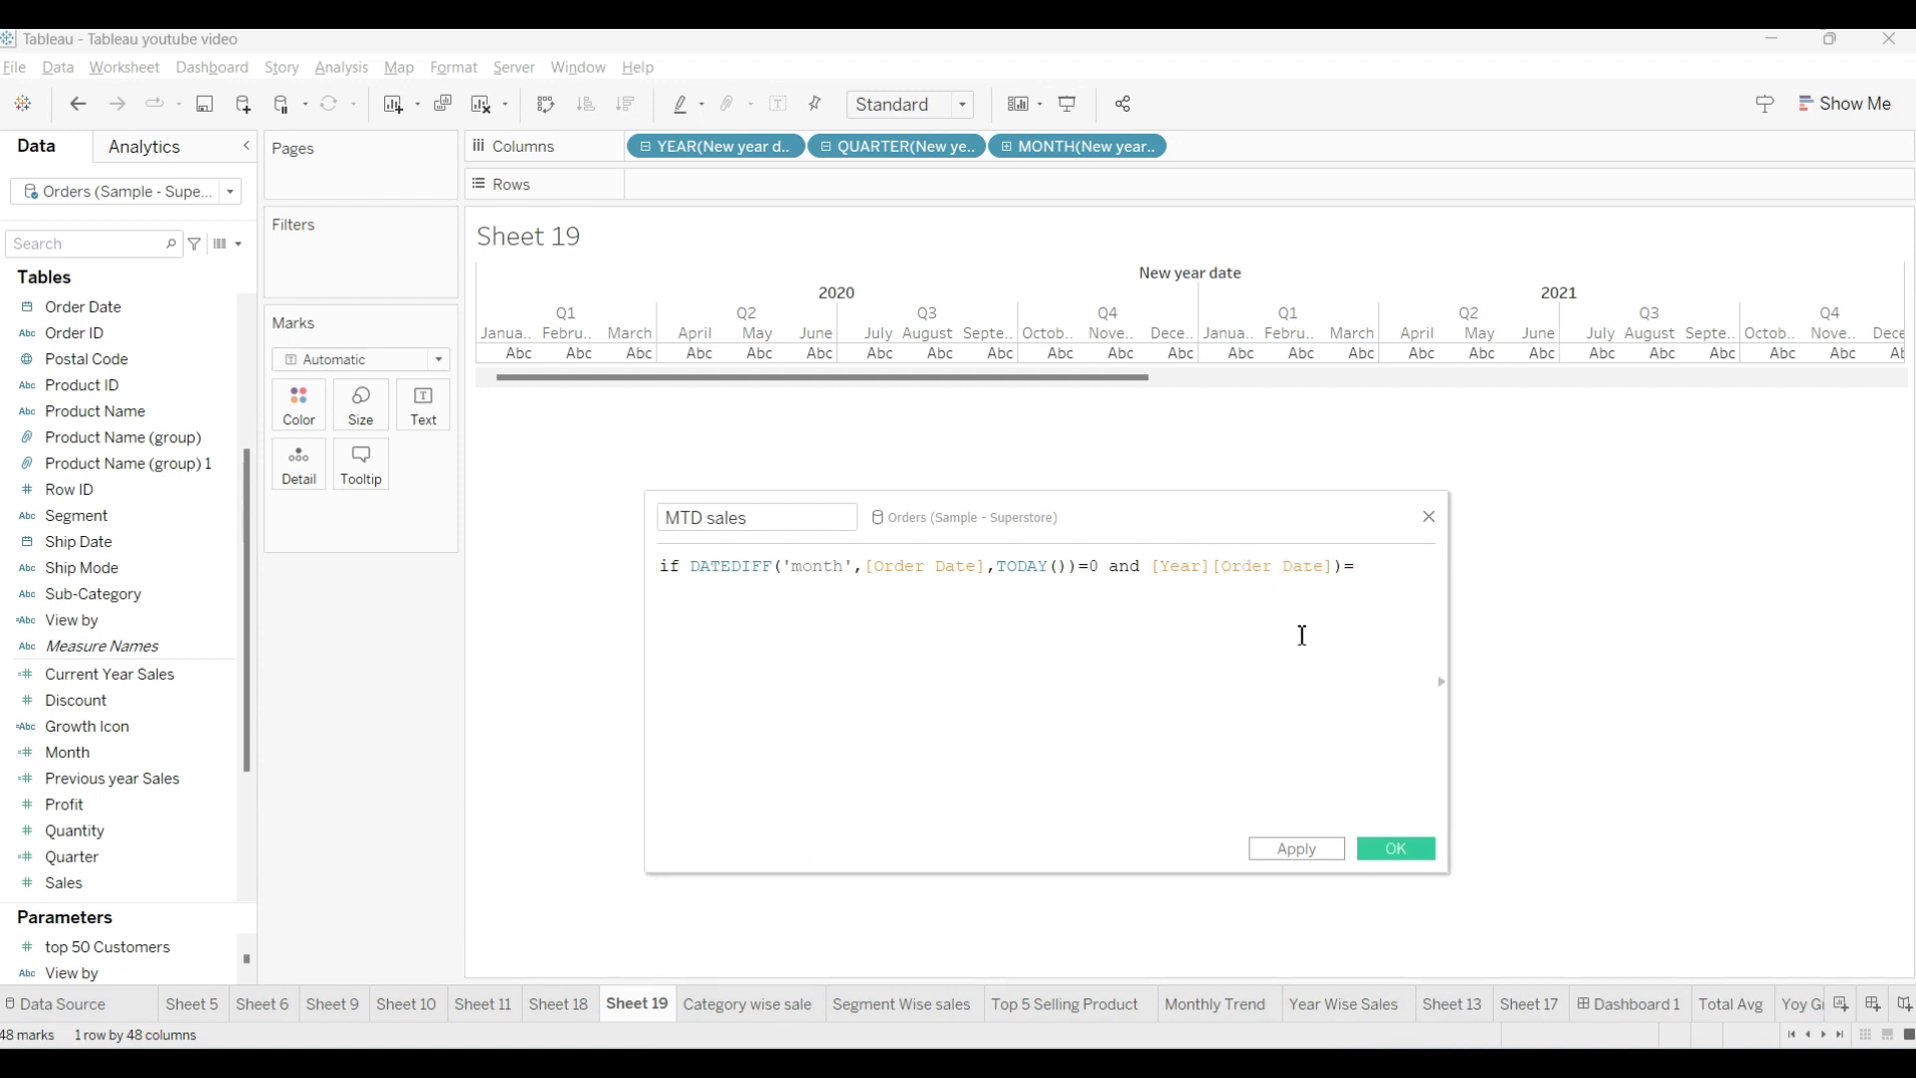
{"action": "type", "text": "=year"}
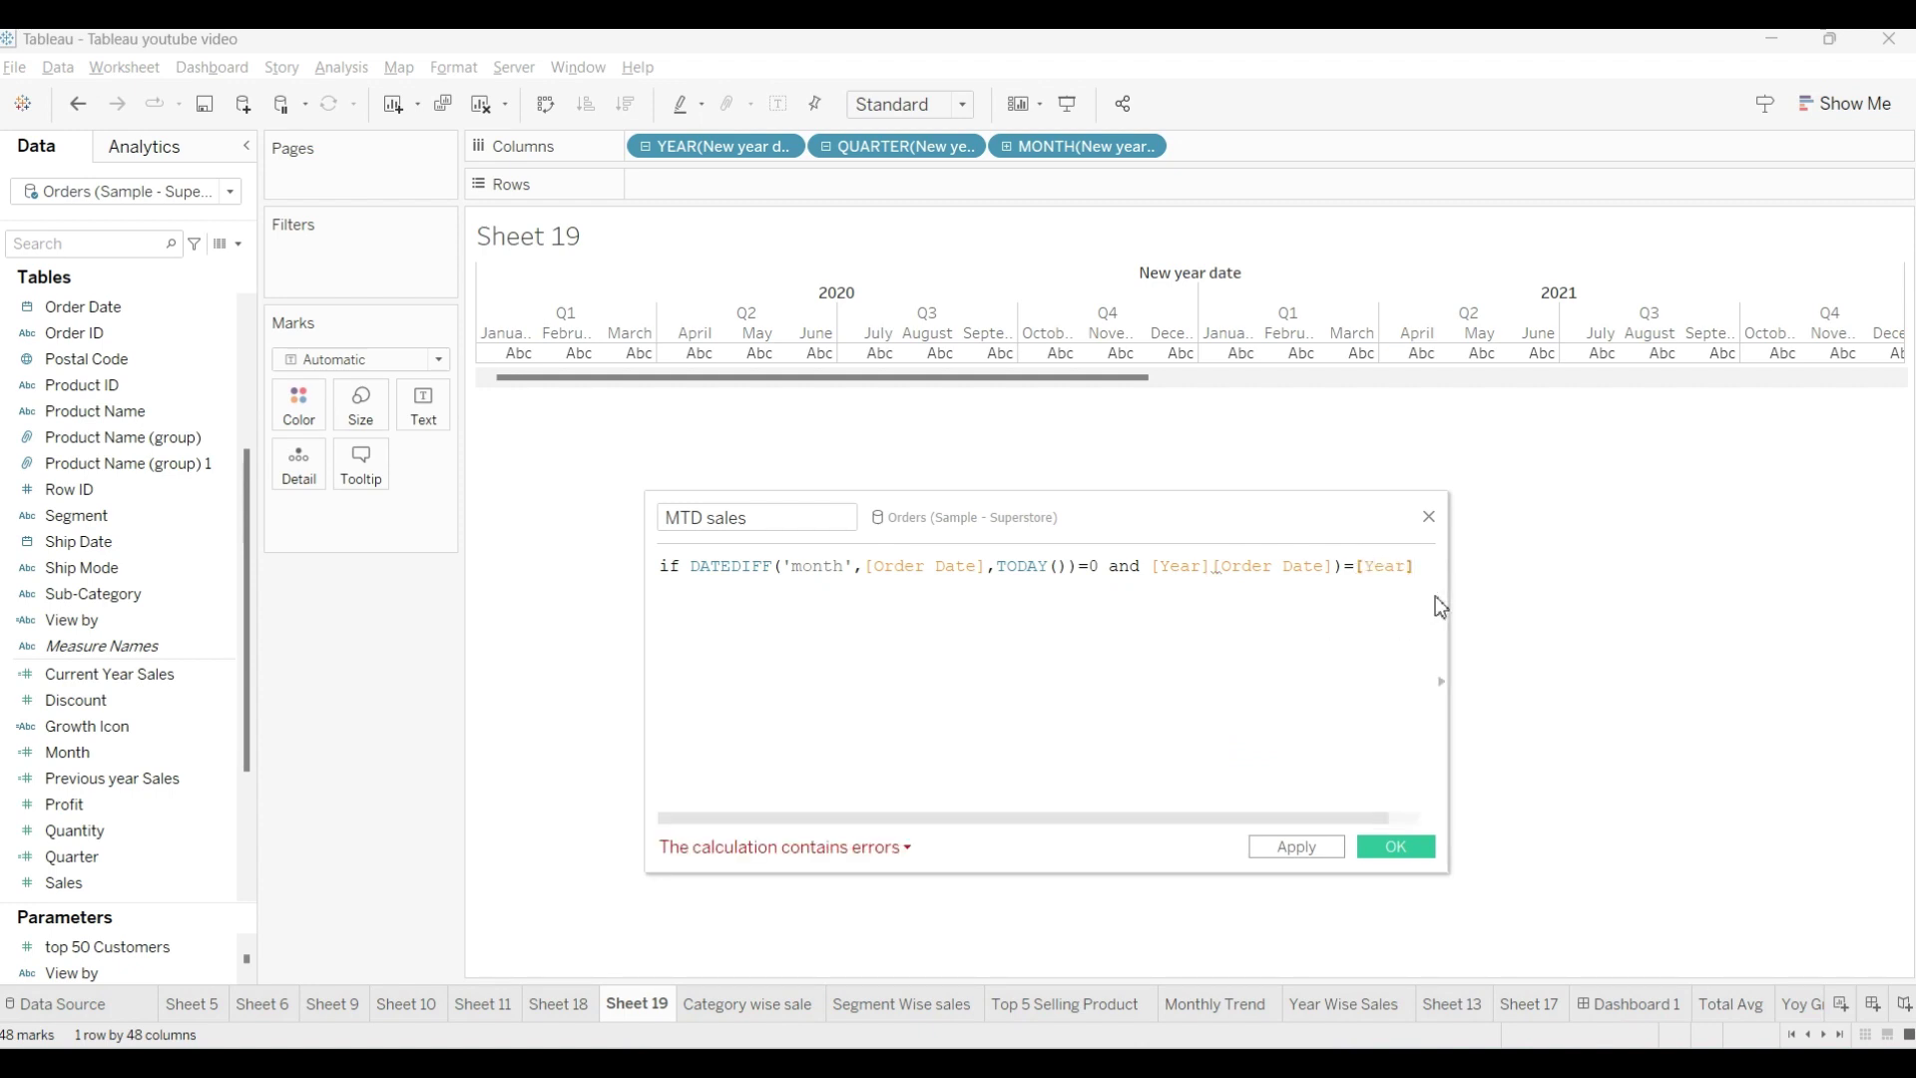
{"action": "type", "text": "(tod"}
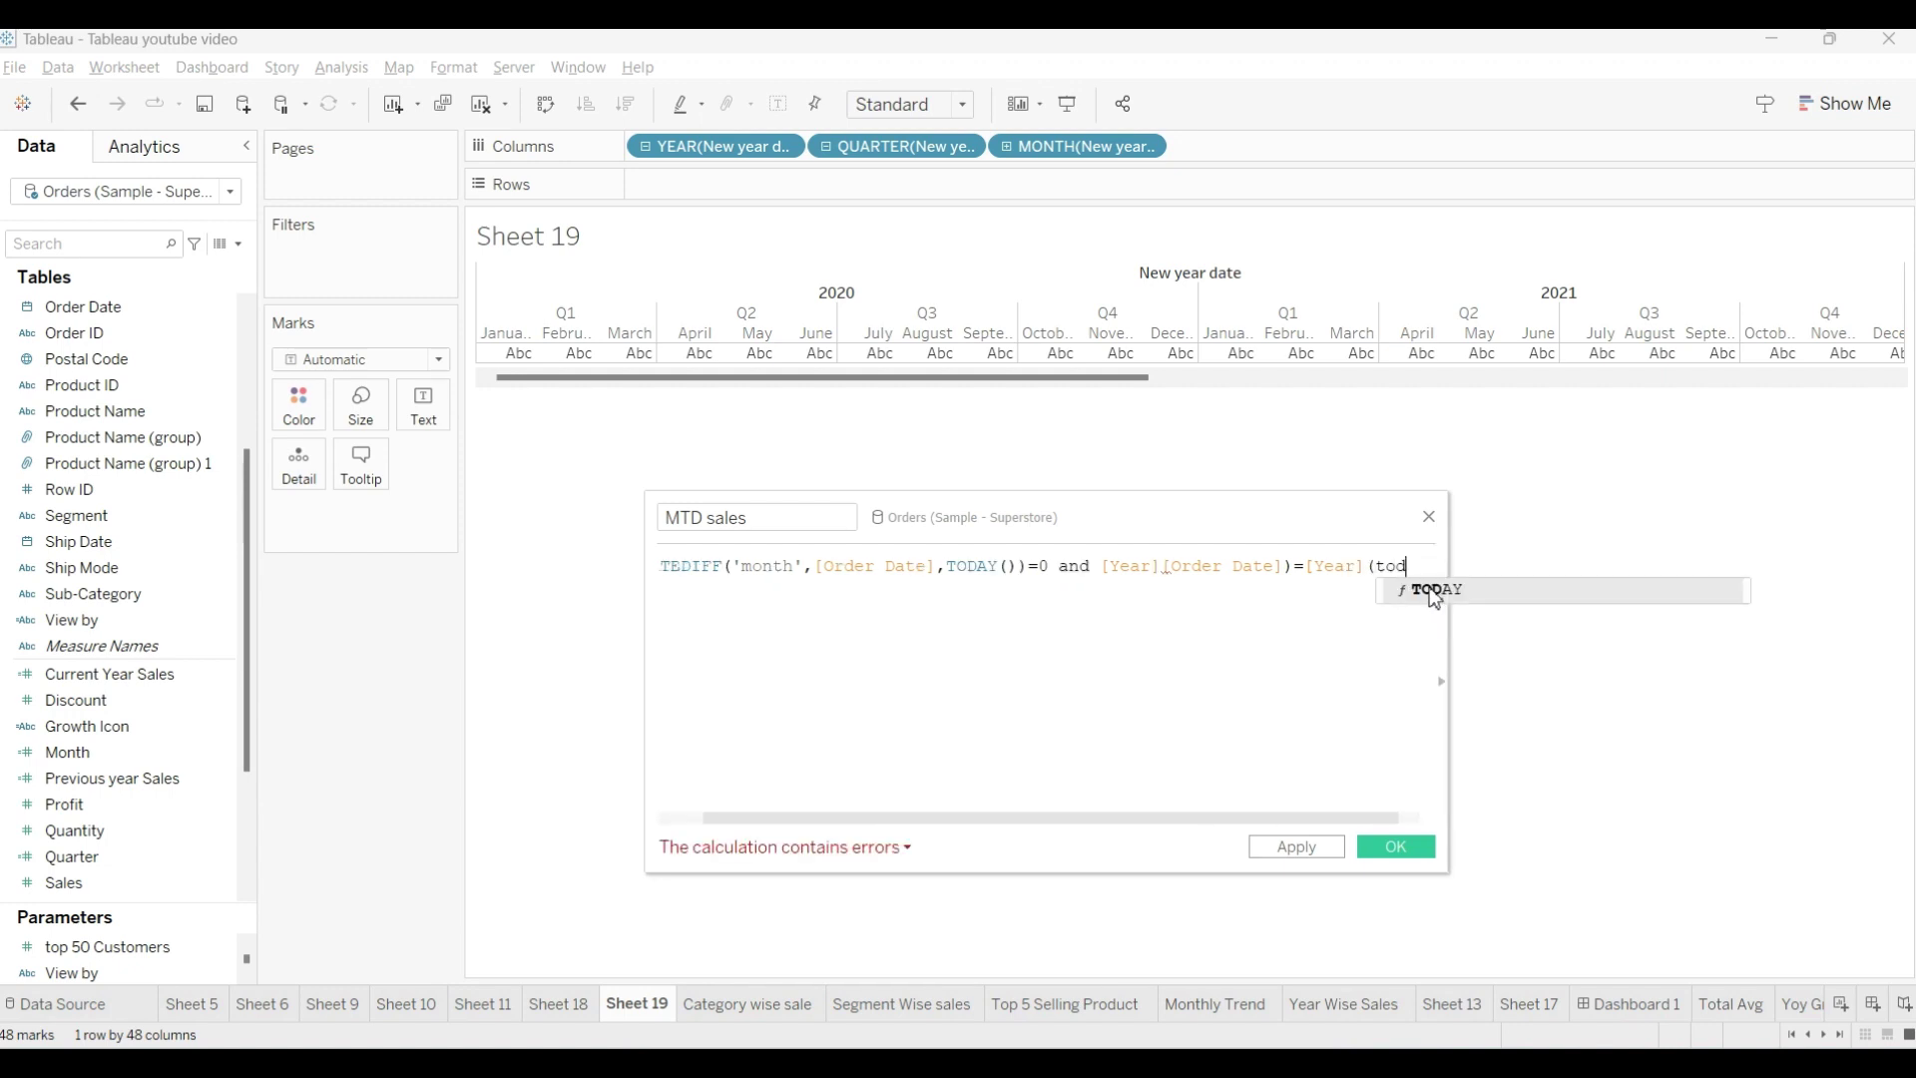
{"action": "left_click", "coordinate": [1435, 594]}
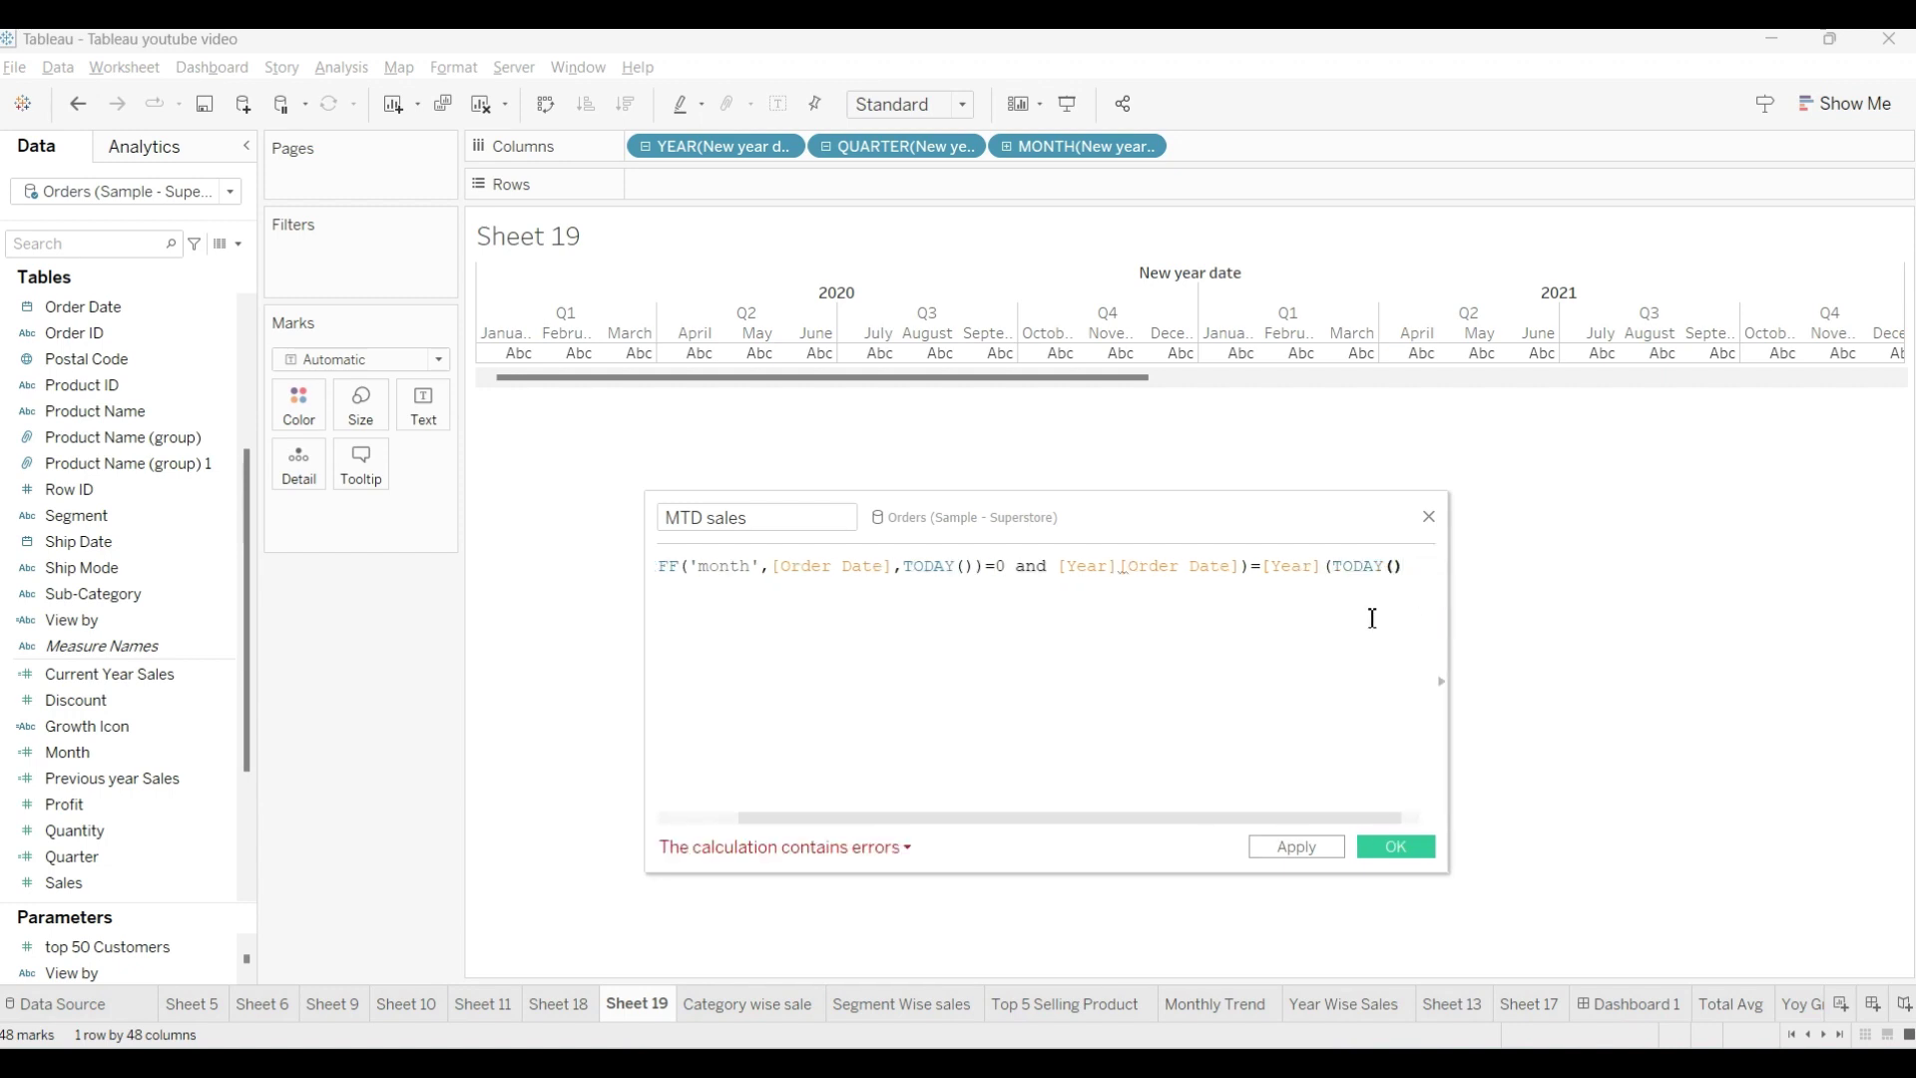
{"action": "type", "text": ")"}
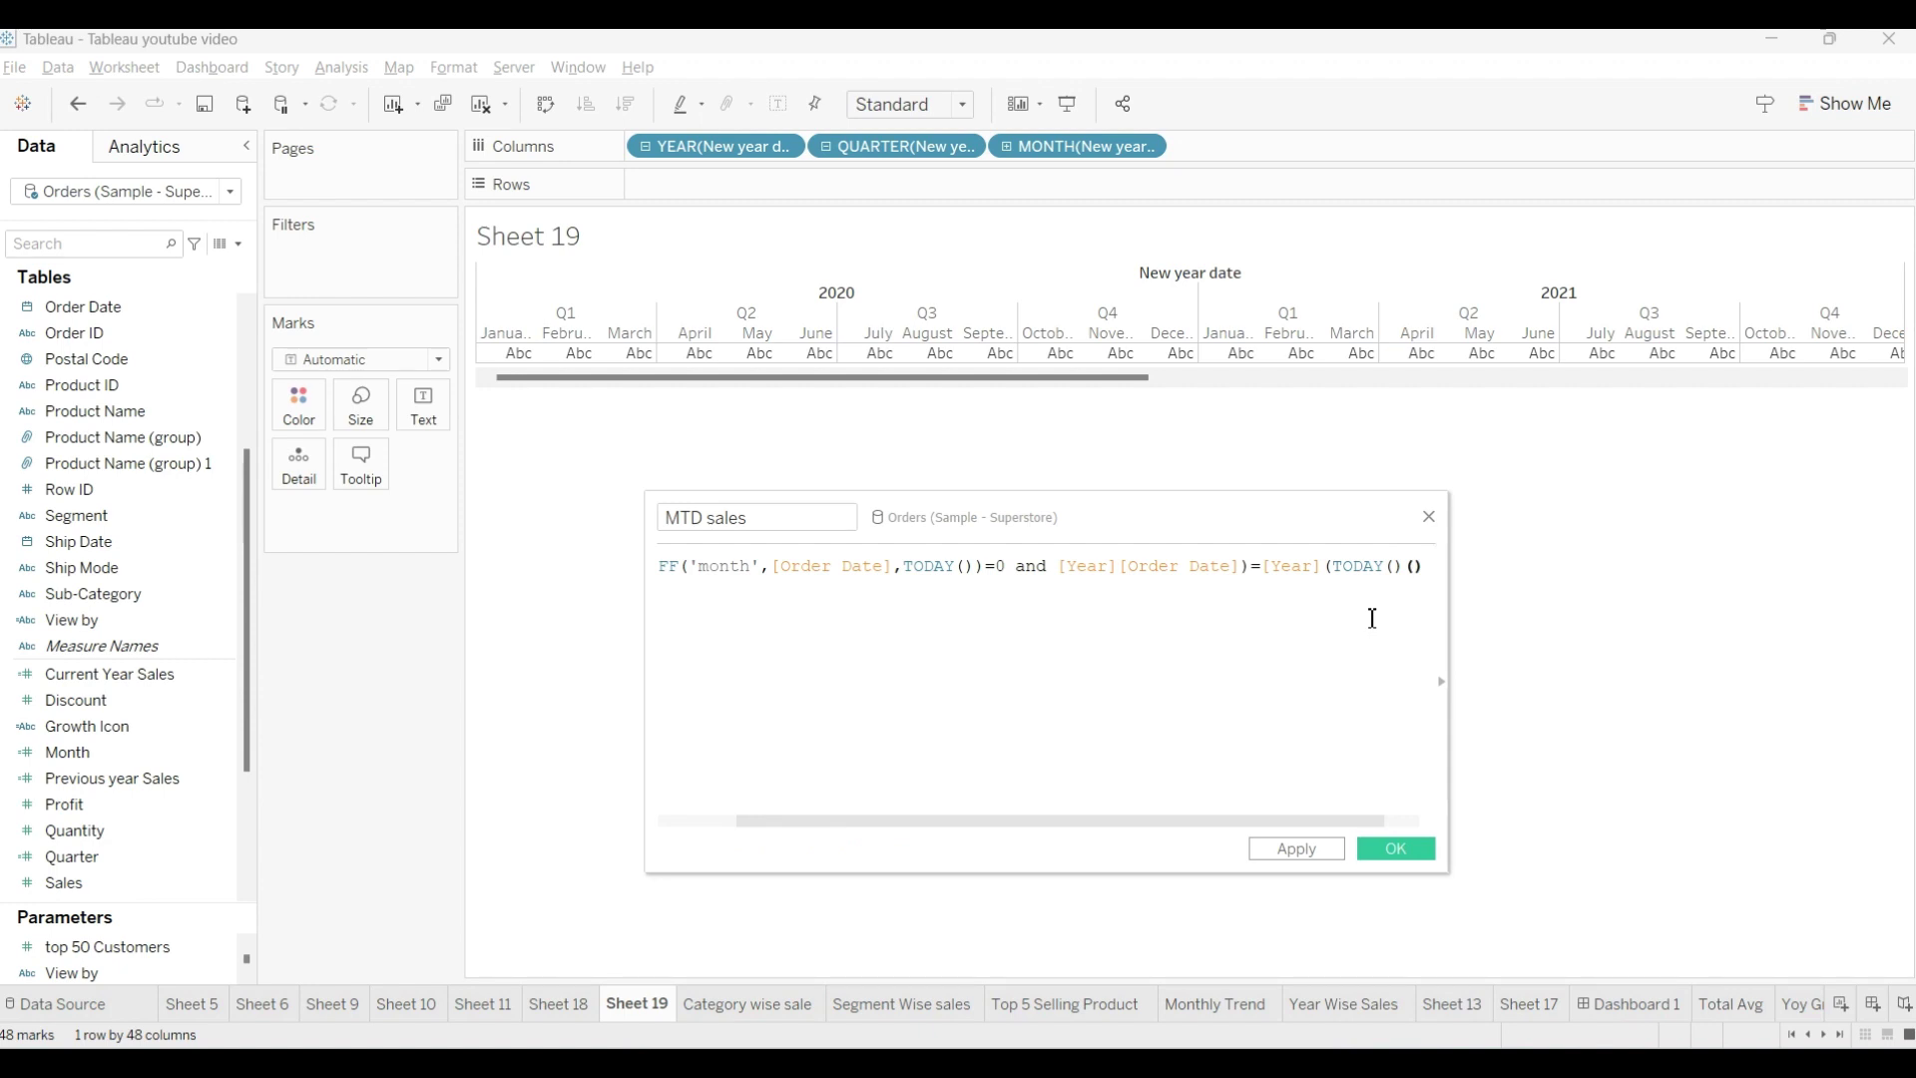
{"action": "type", "text": "0 then "}
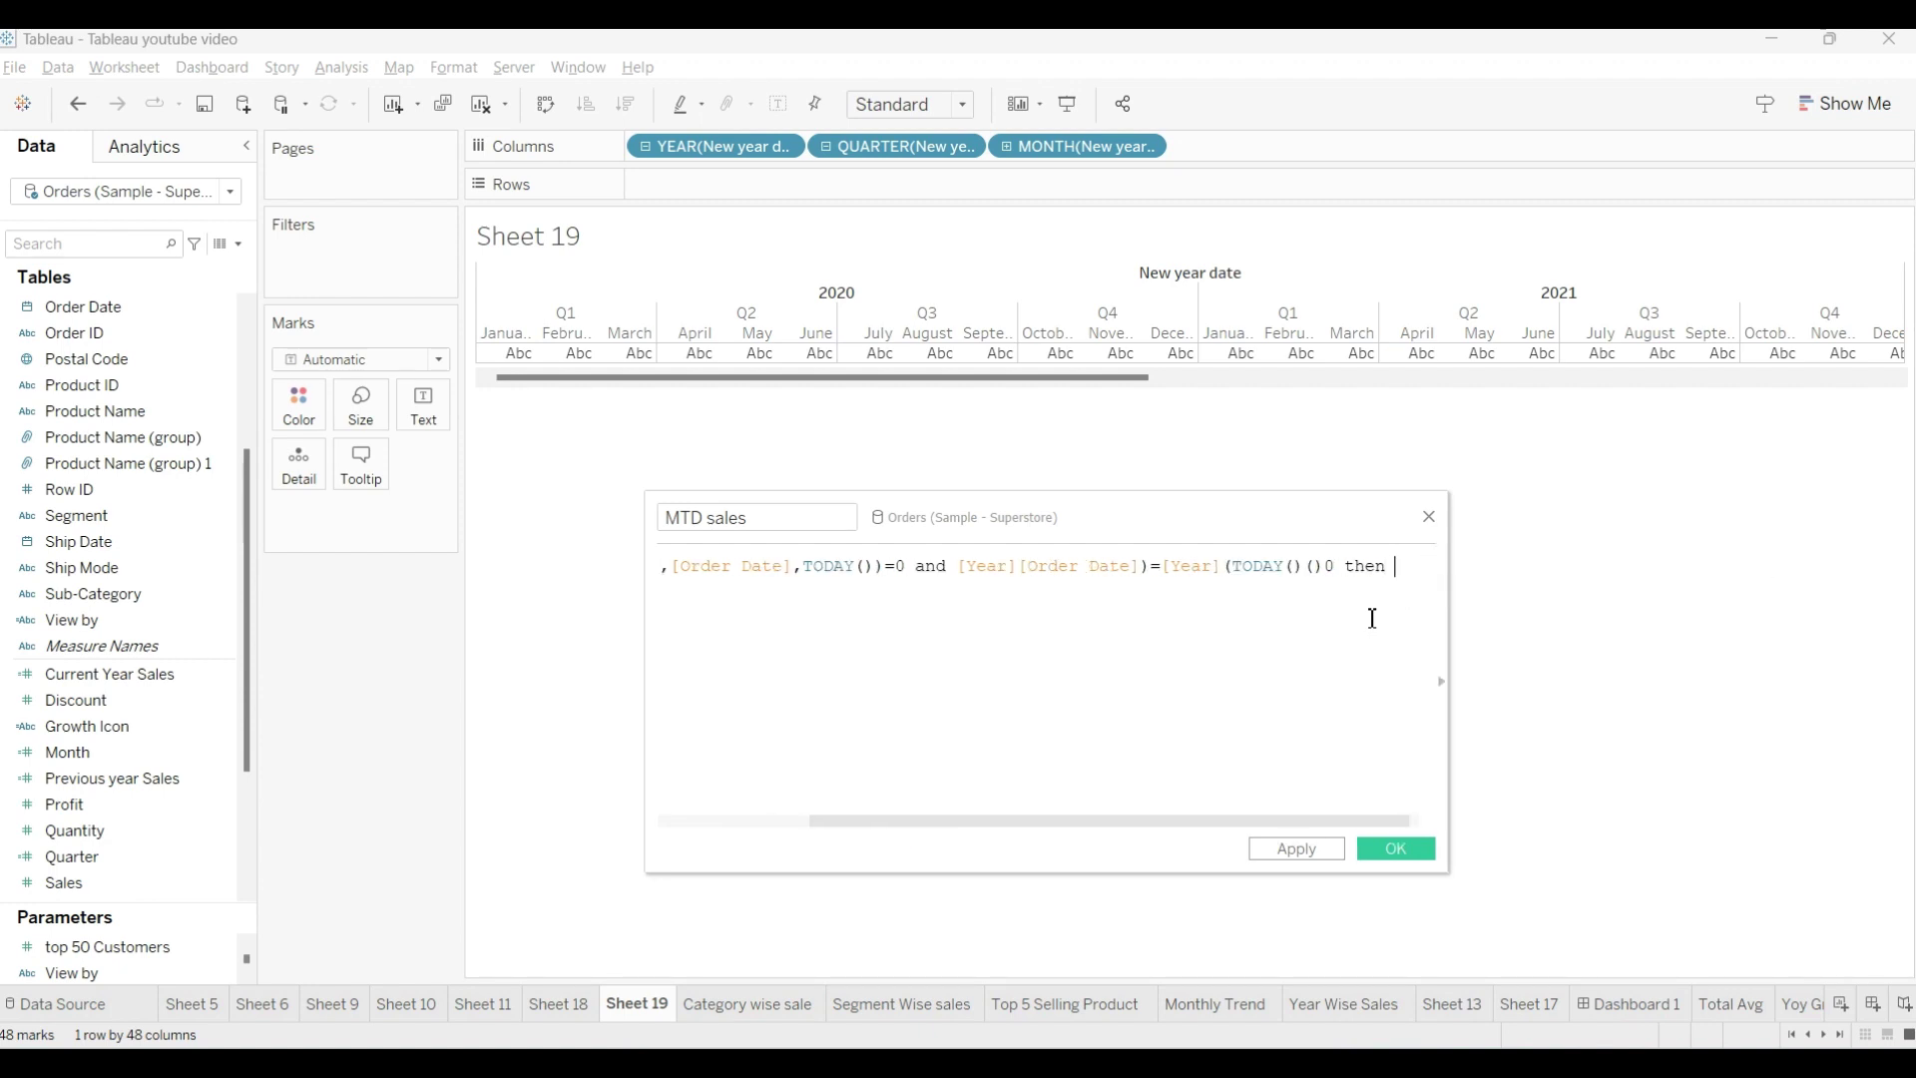
{"action": "type", "text": "[Sa"}
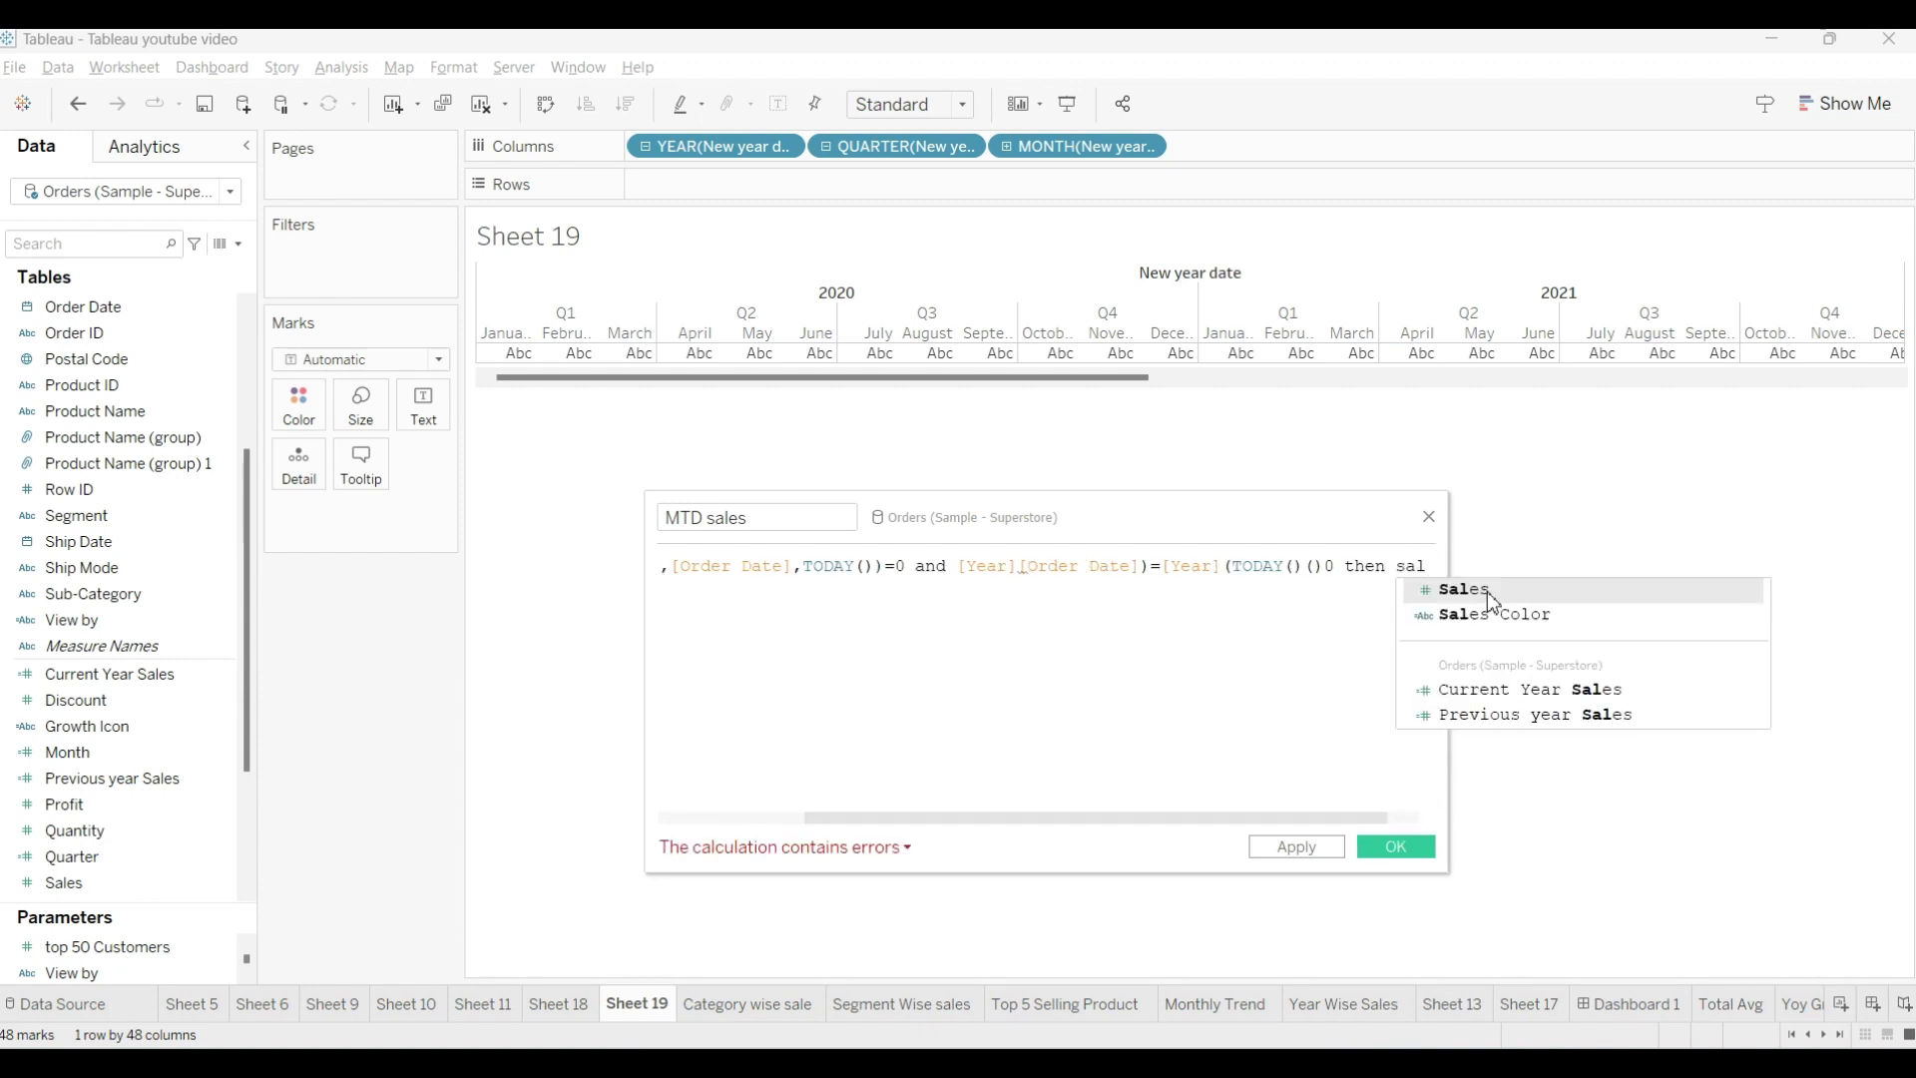
{"action": "left_click", "coordinate": [1487, 591]}
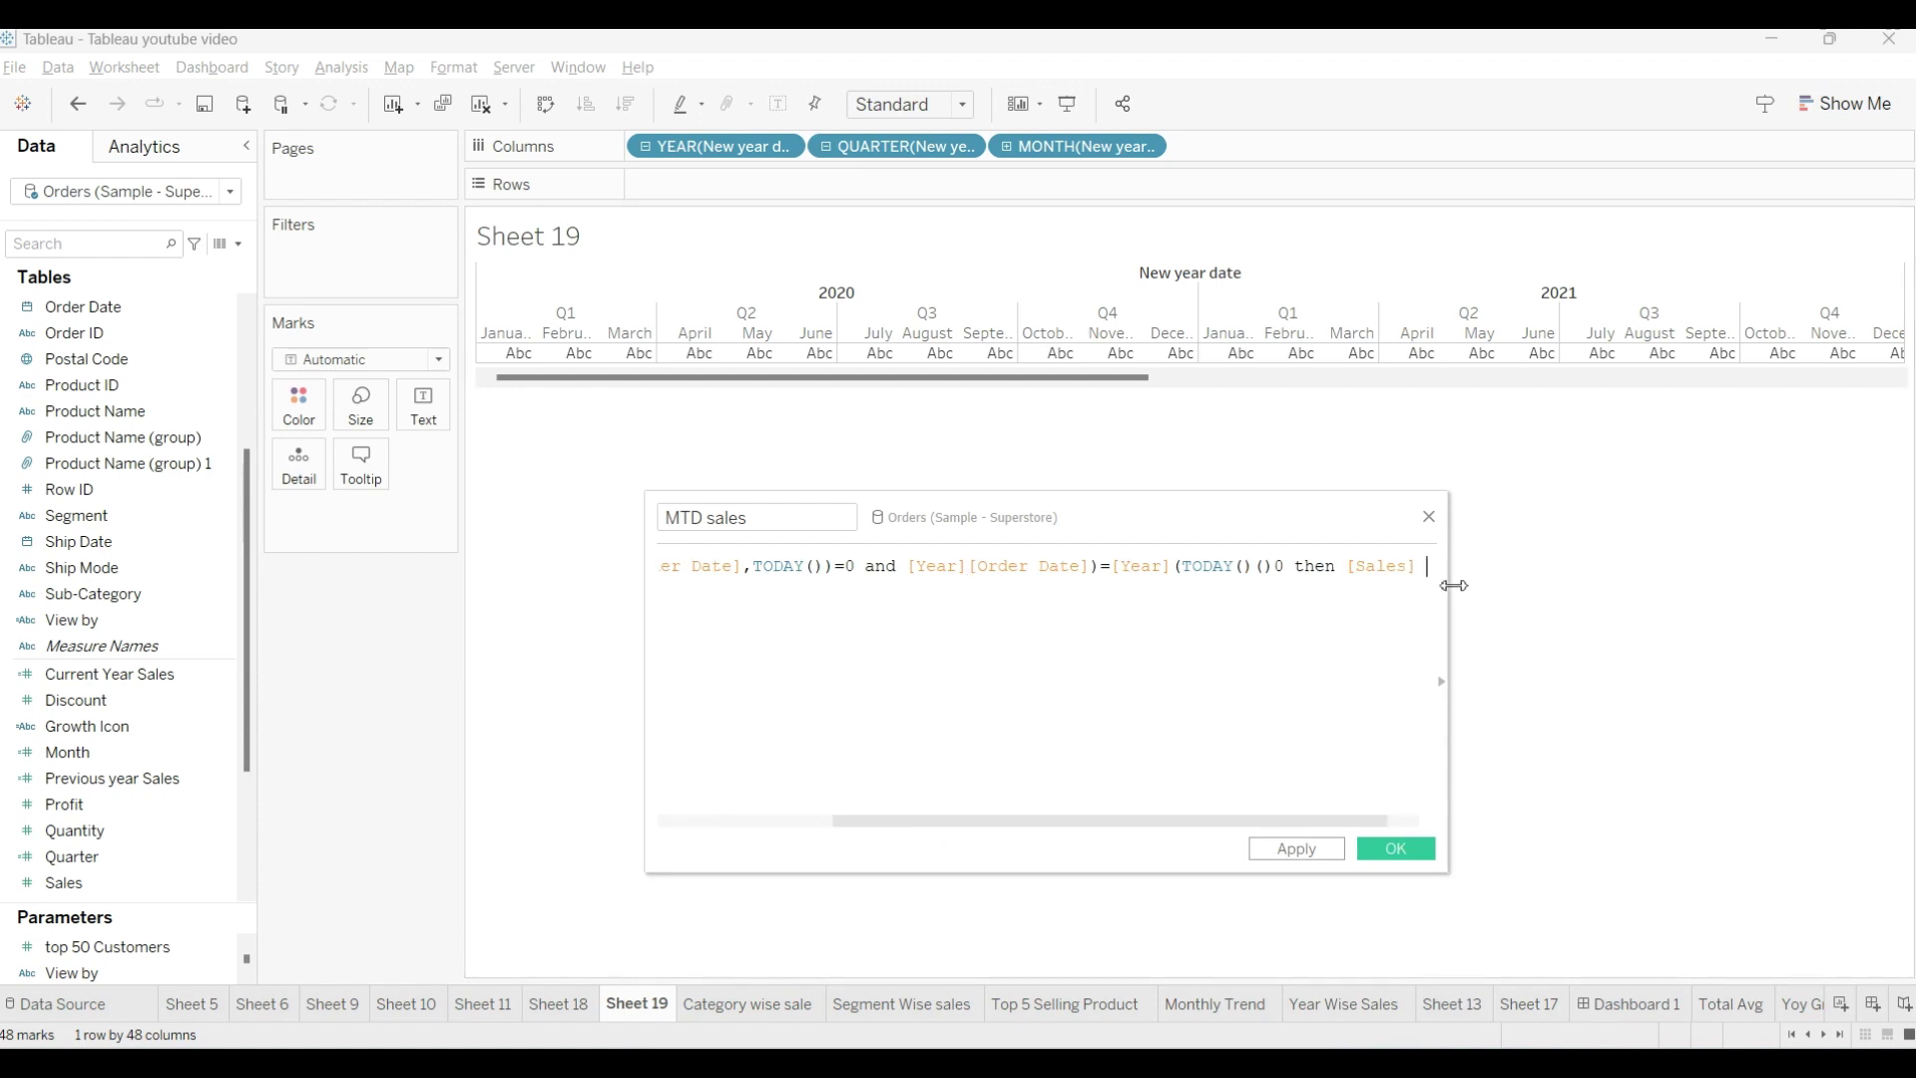
{"action": "key", "text": "Return"}
{"action": "type", "text": "e"}
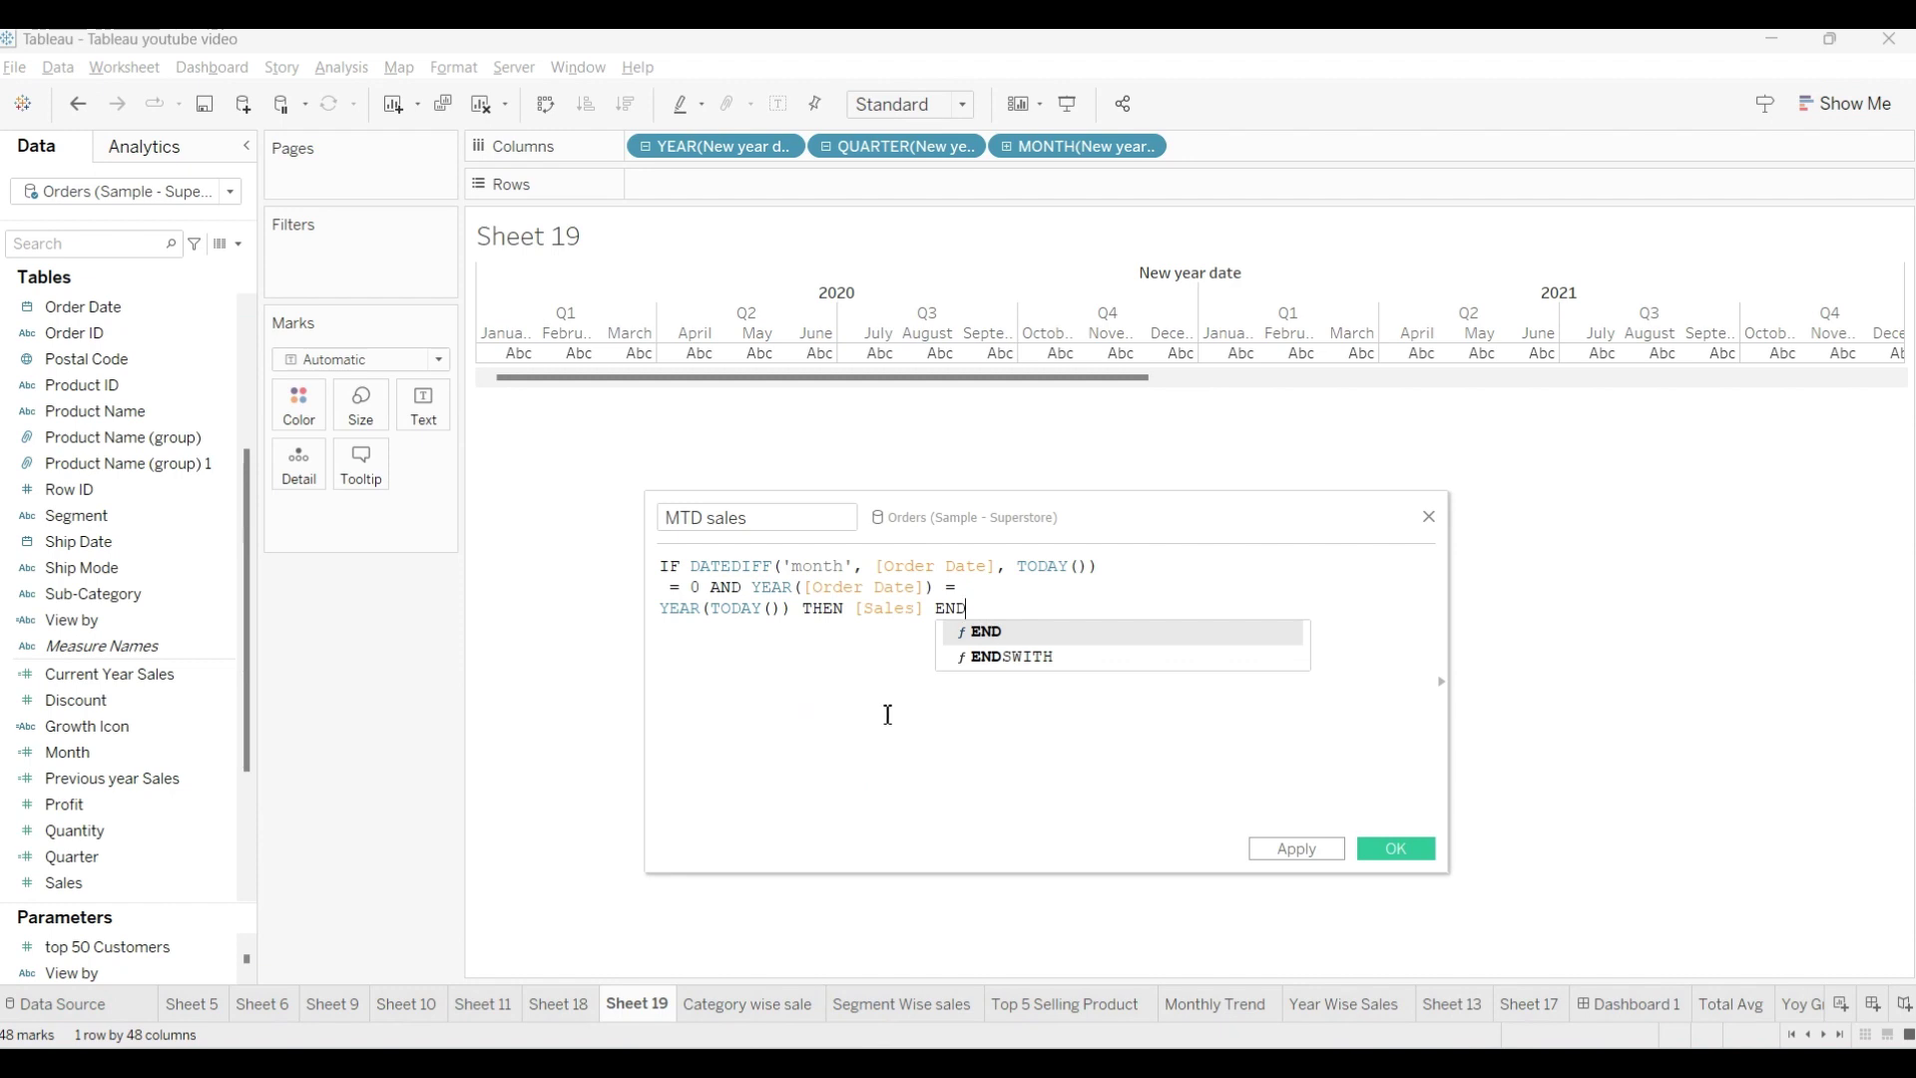
{"action": "left_click", "coordinate": [1021, 635]}
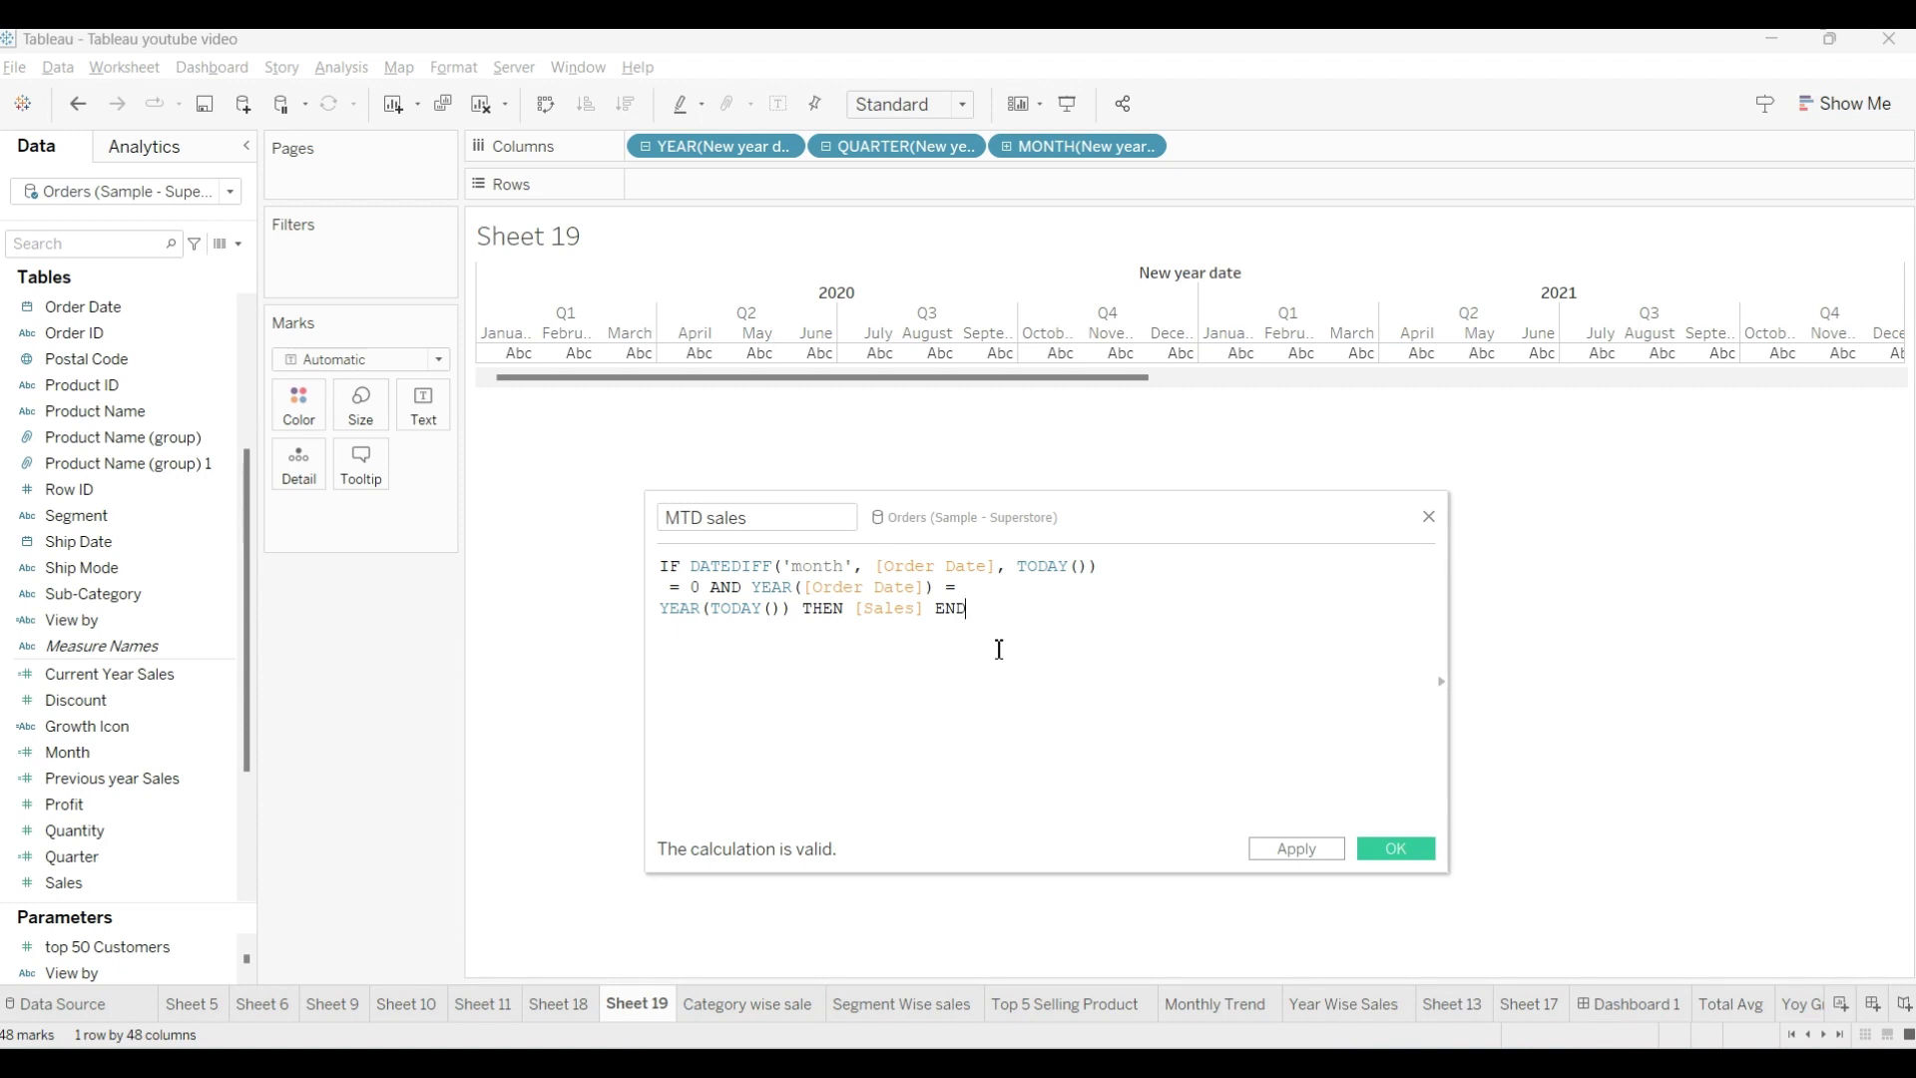
{"action": "left_click", "coordinate": [1396, 849]}
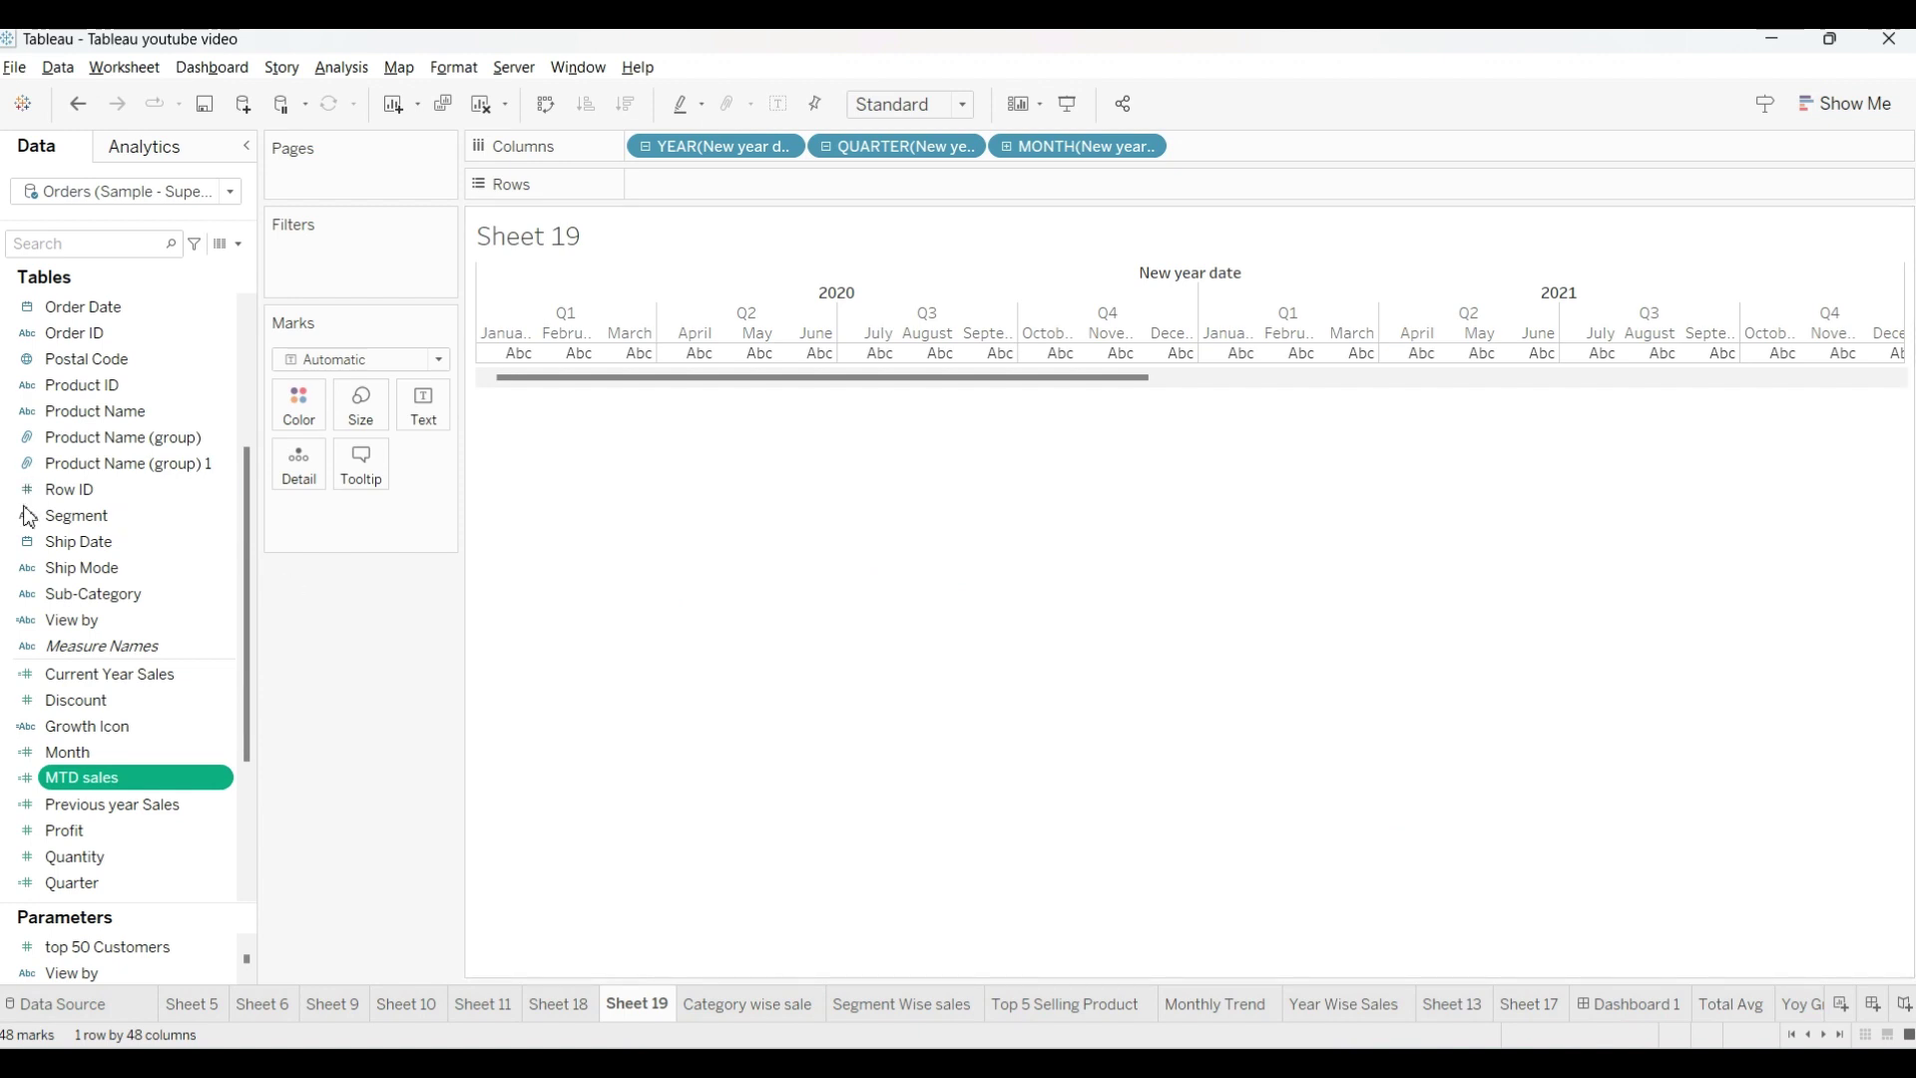
- Name a new calculated field QTD Sales and paste in its DATEDIFF('quarter',…) Sales formula
{"action": "left_click", "coordinate": [239, 244]}
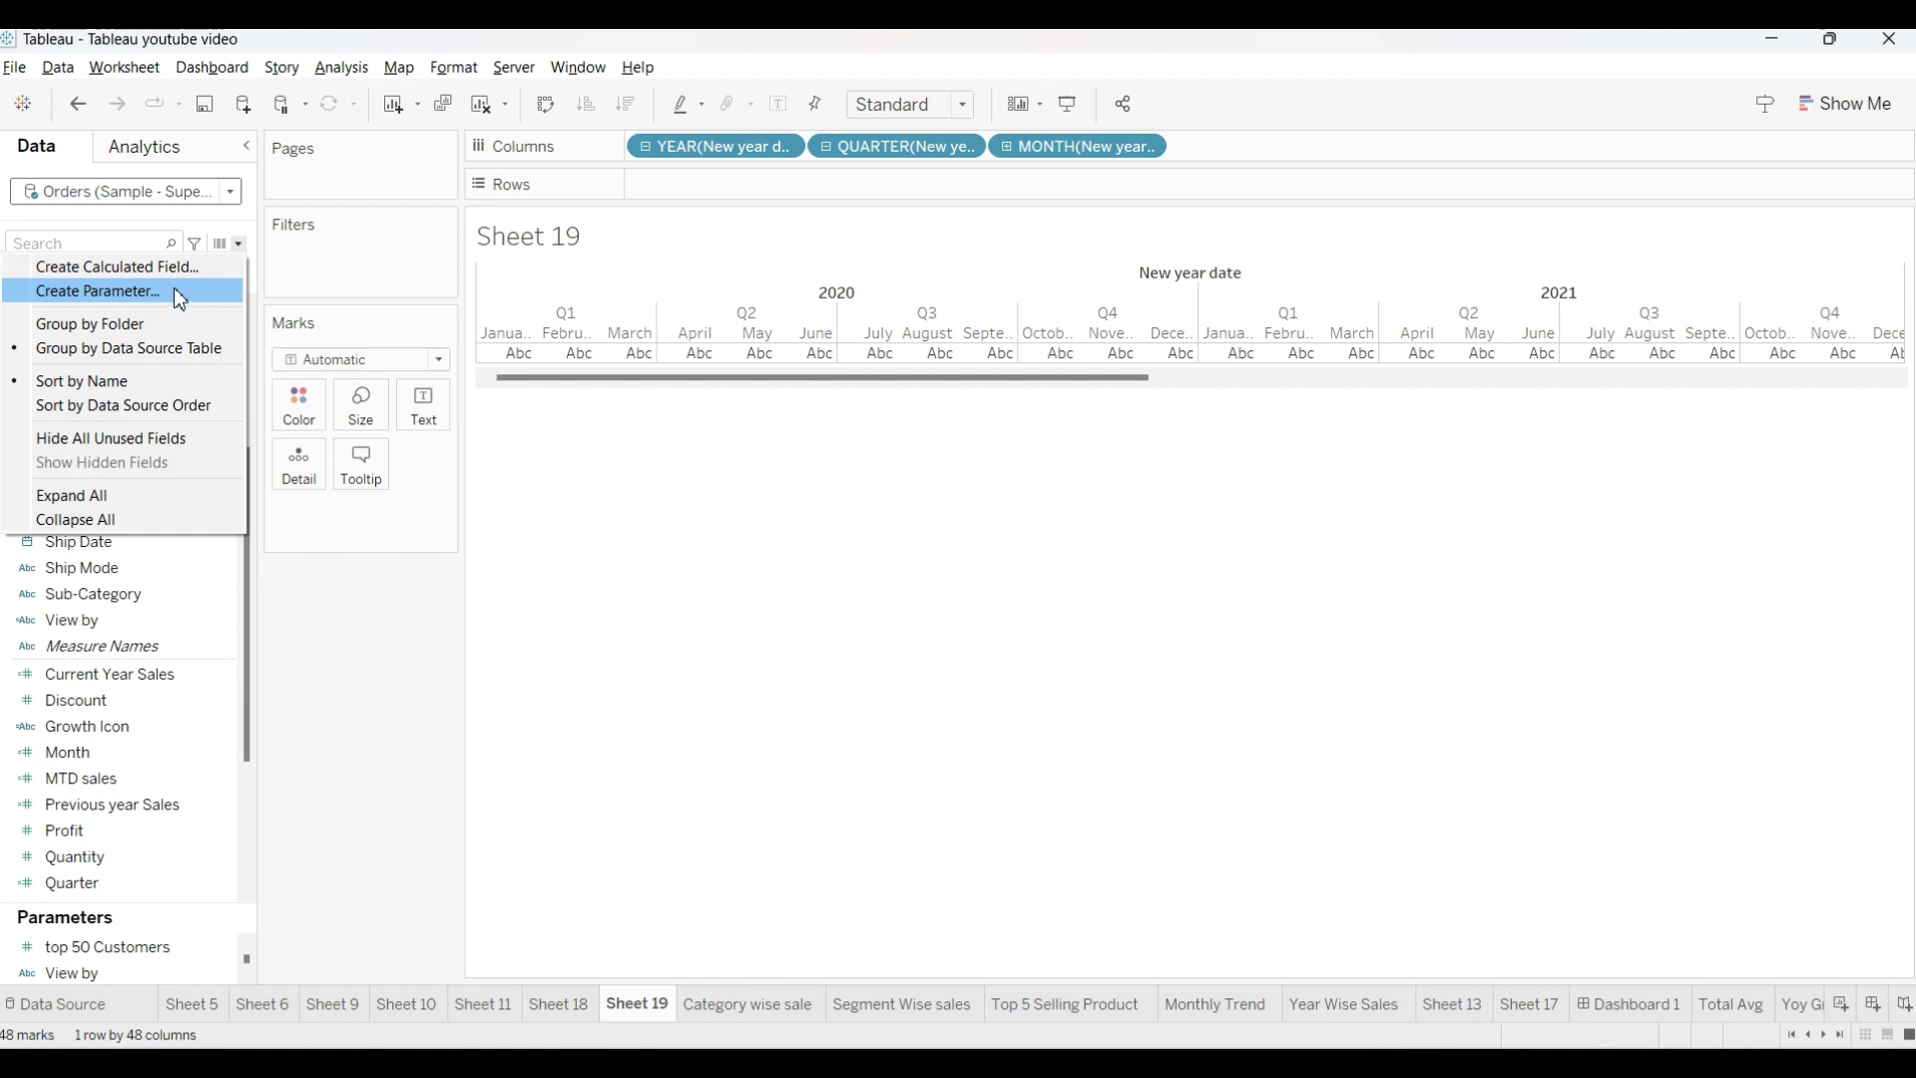
{"action": "left_click", "coordinate": [159, 276]}
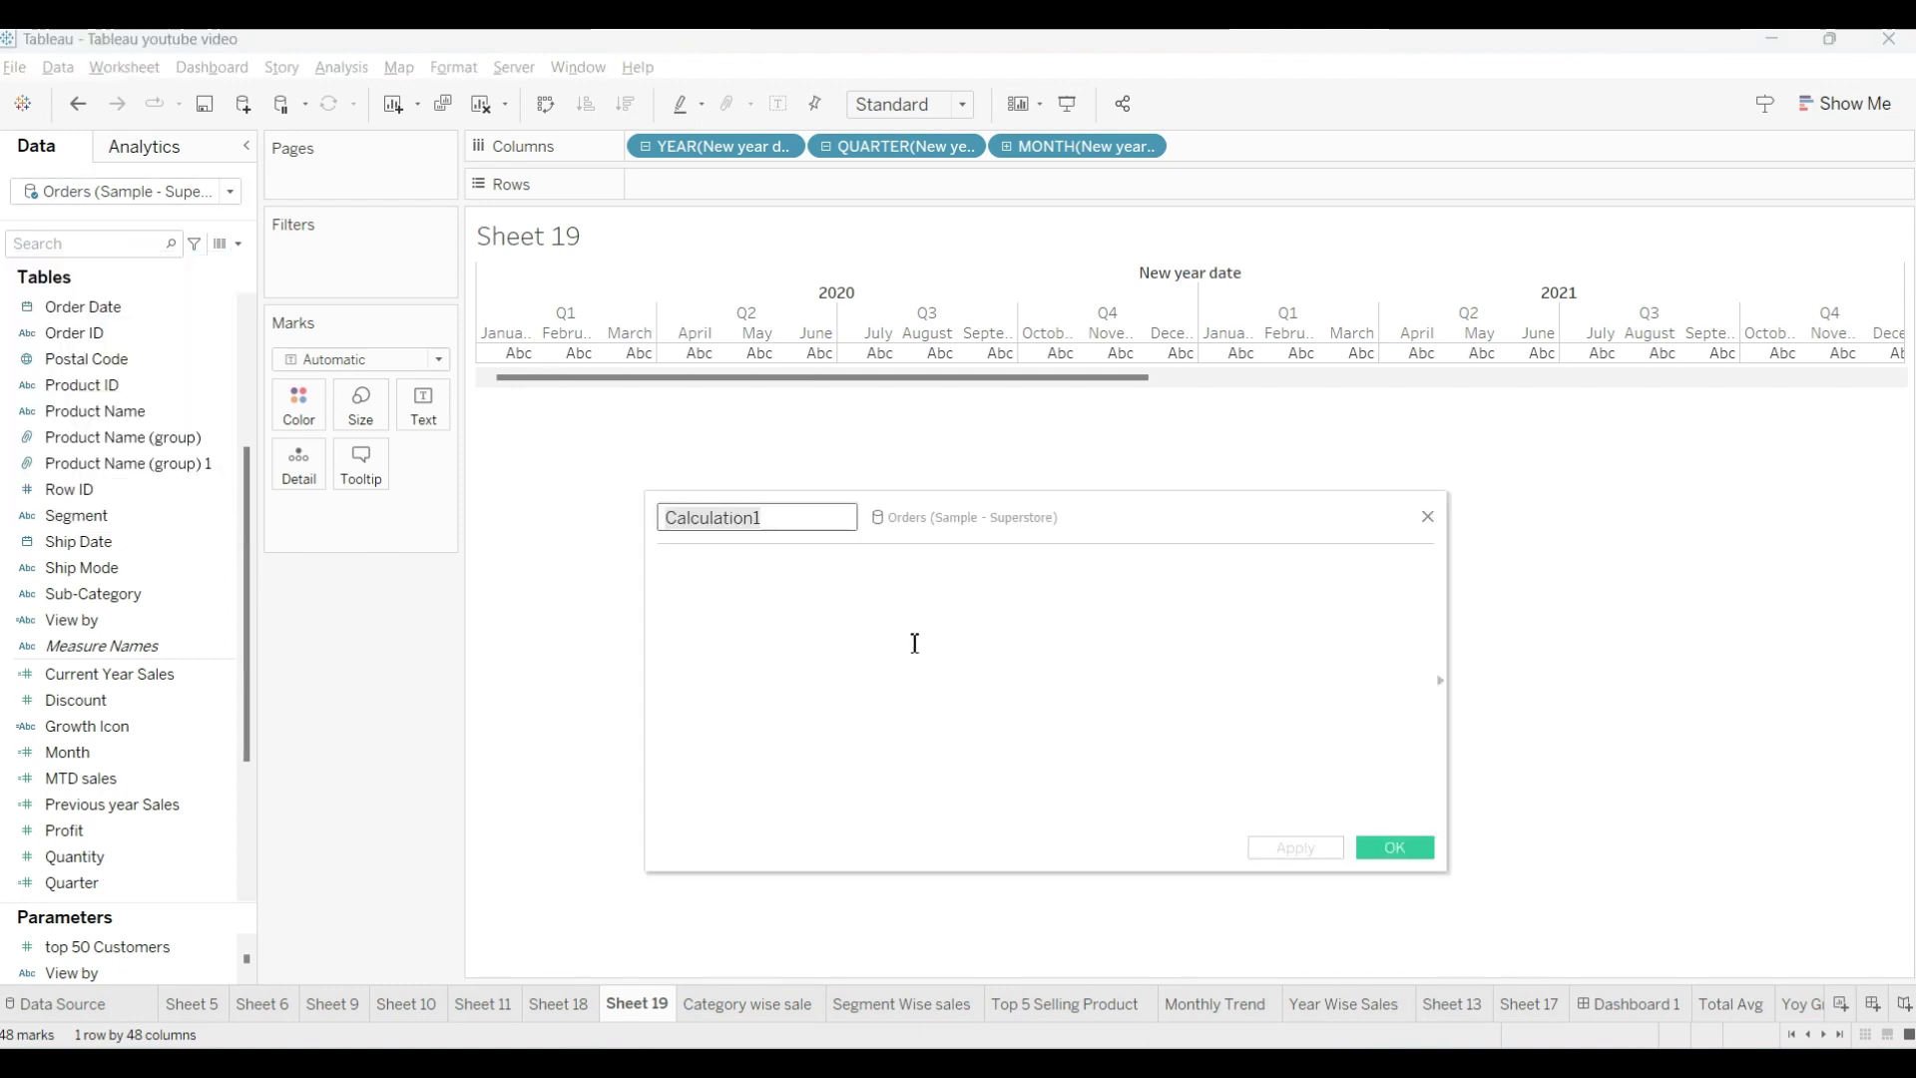
{"action": "key", "text": "BackSpace"}
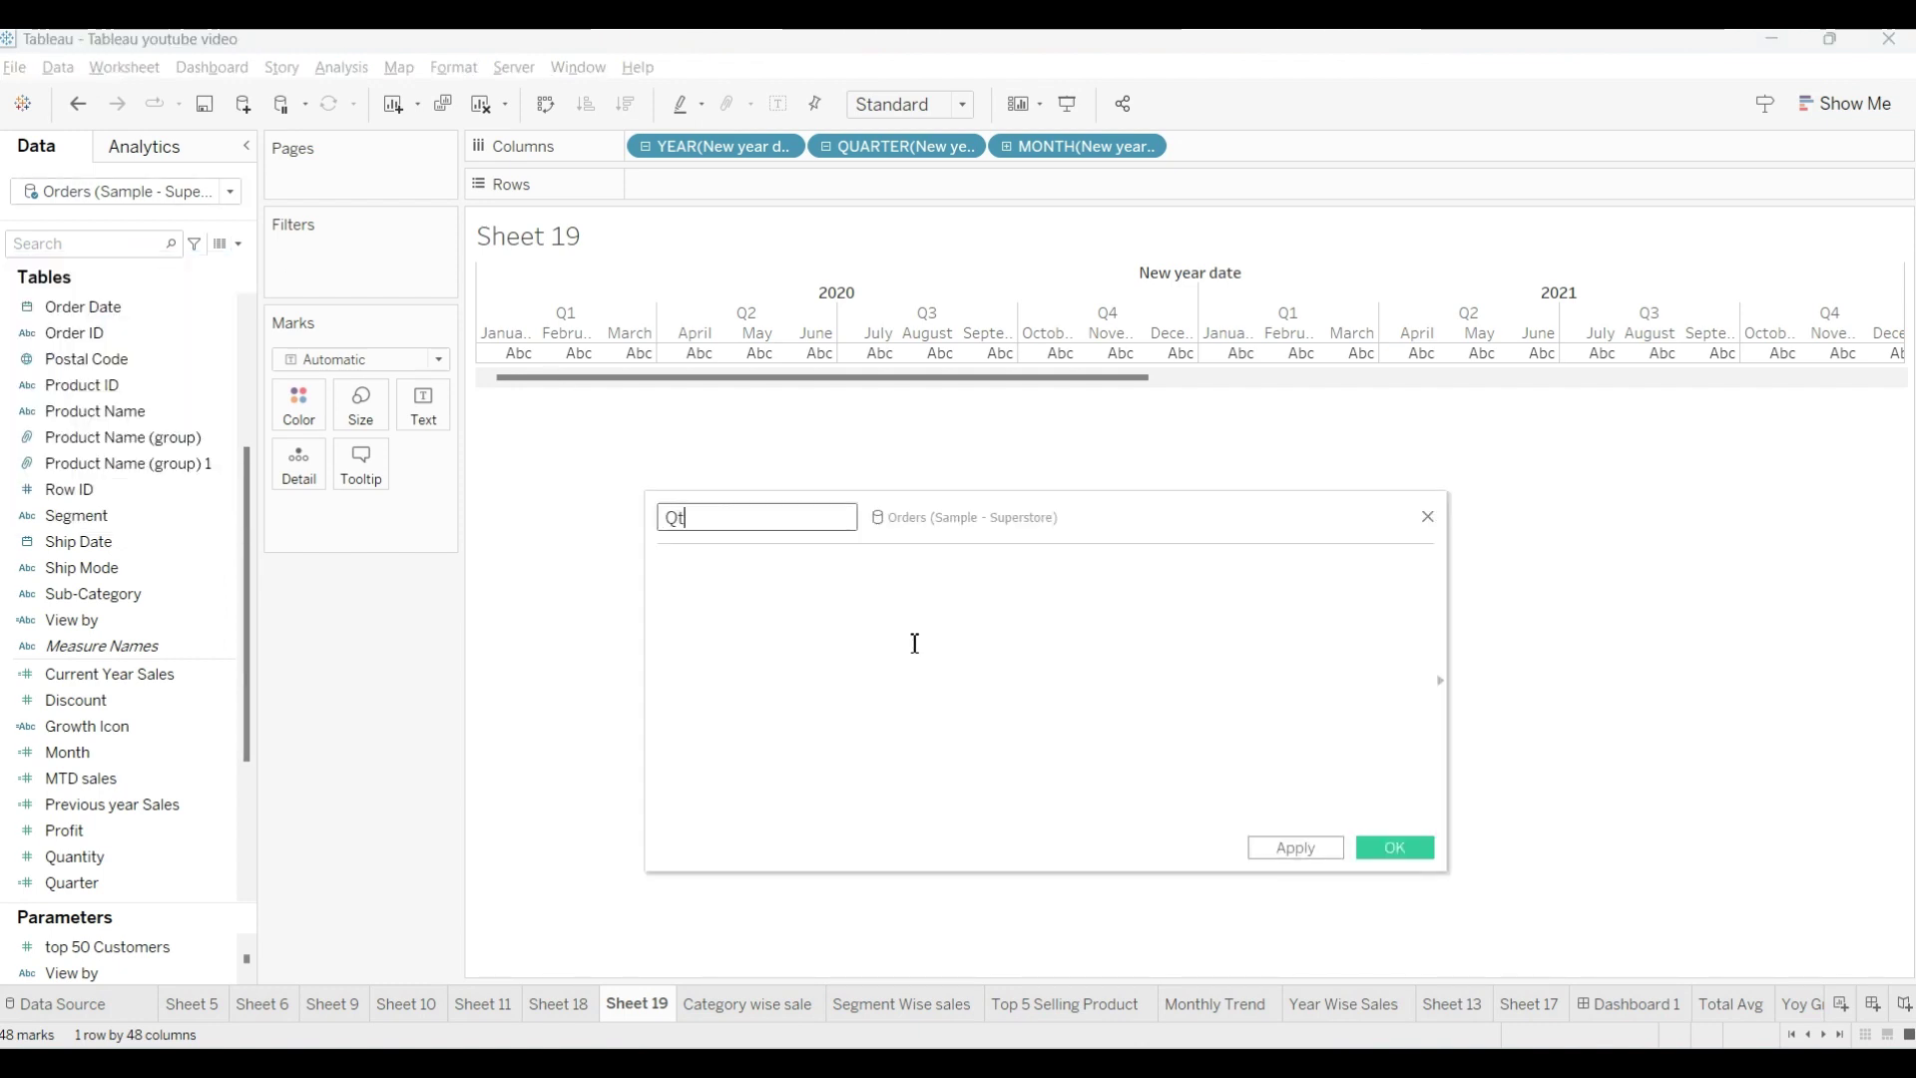
{"action": "type", "text": "Qtd Sales"}
{"action": "key", "text": "BackSpace"}
{"action": "key", "text": "BackSpace"}
{"action": "key", "text": "BackSpace"}
{"action": "key", "text": "BackSpace"}
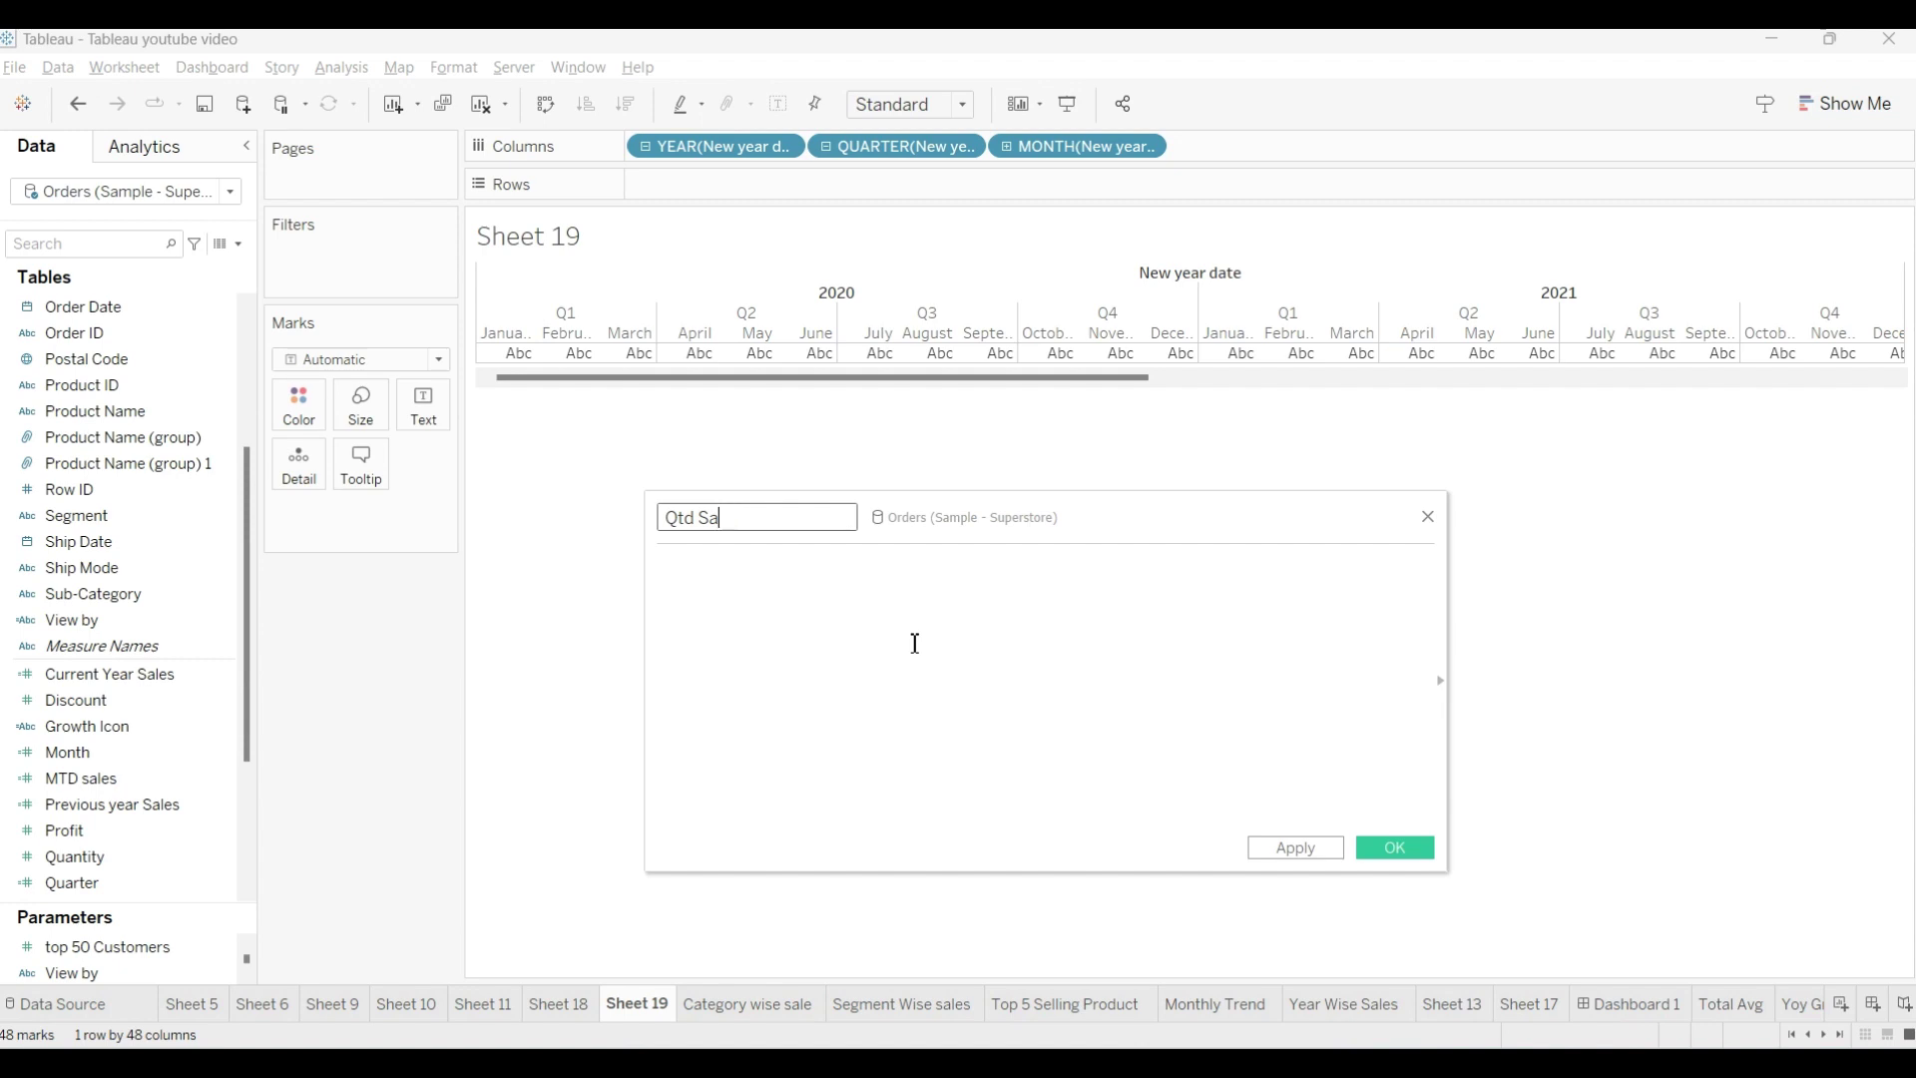
{"action": "key", "text": "BackSpace"}
{"action": "key", "text": "BackSpace"}
{"action": "key", "text": "BackSpace"}
{"action": "key", "text": "BackSpace"}
{"action": "key", "text": "BackSpace"}
{"action": "type", "text": "QTD"}
{"action": "left_click", "coordinate": [915, 642]}
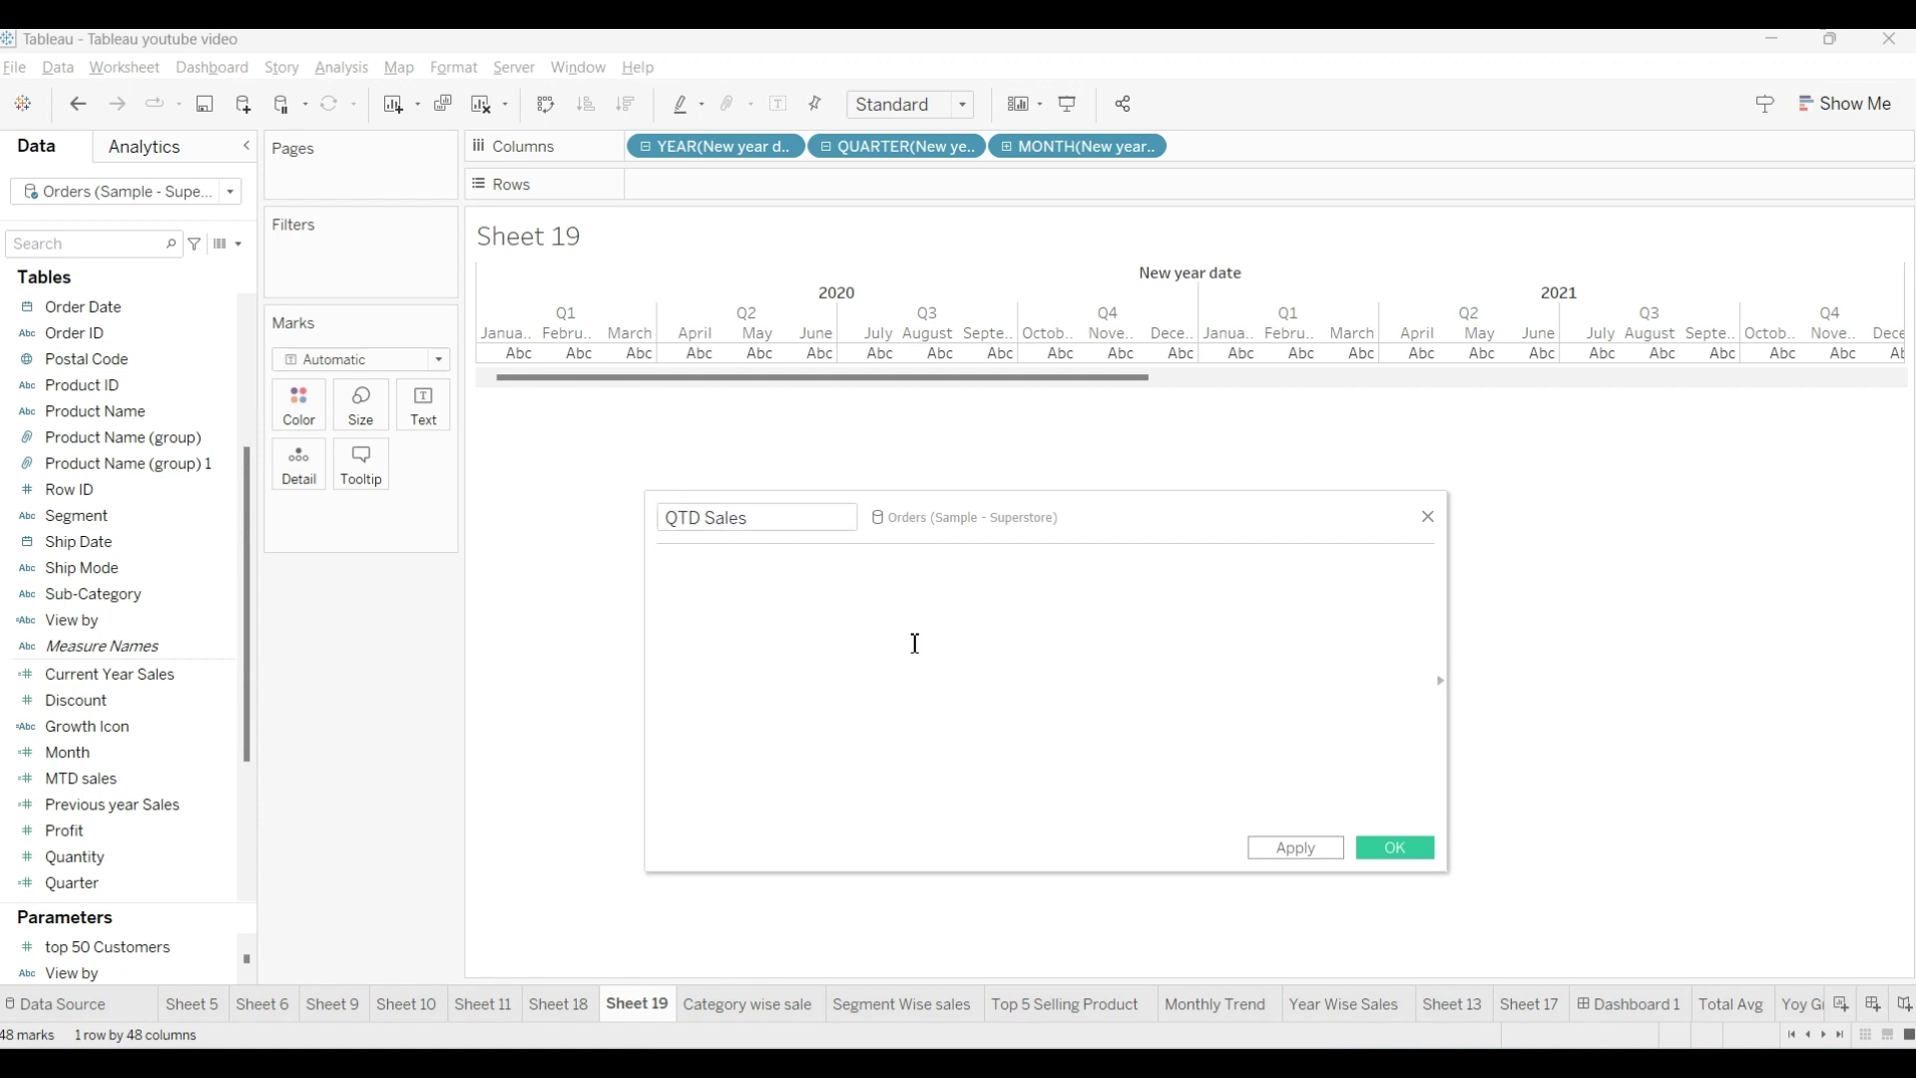
{"action": "type", "text": "IF DATEDIFF('quarter', [Order Date], TODAY()) = 0 AND YEAR([Order Date]) = YEAR(TODAY()) THEN [Sales] END"}
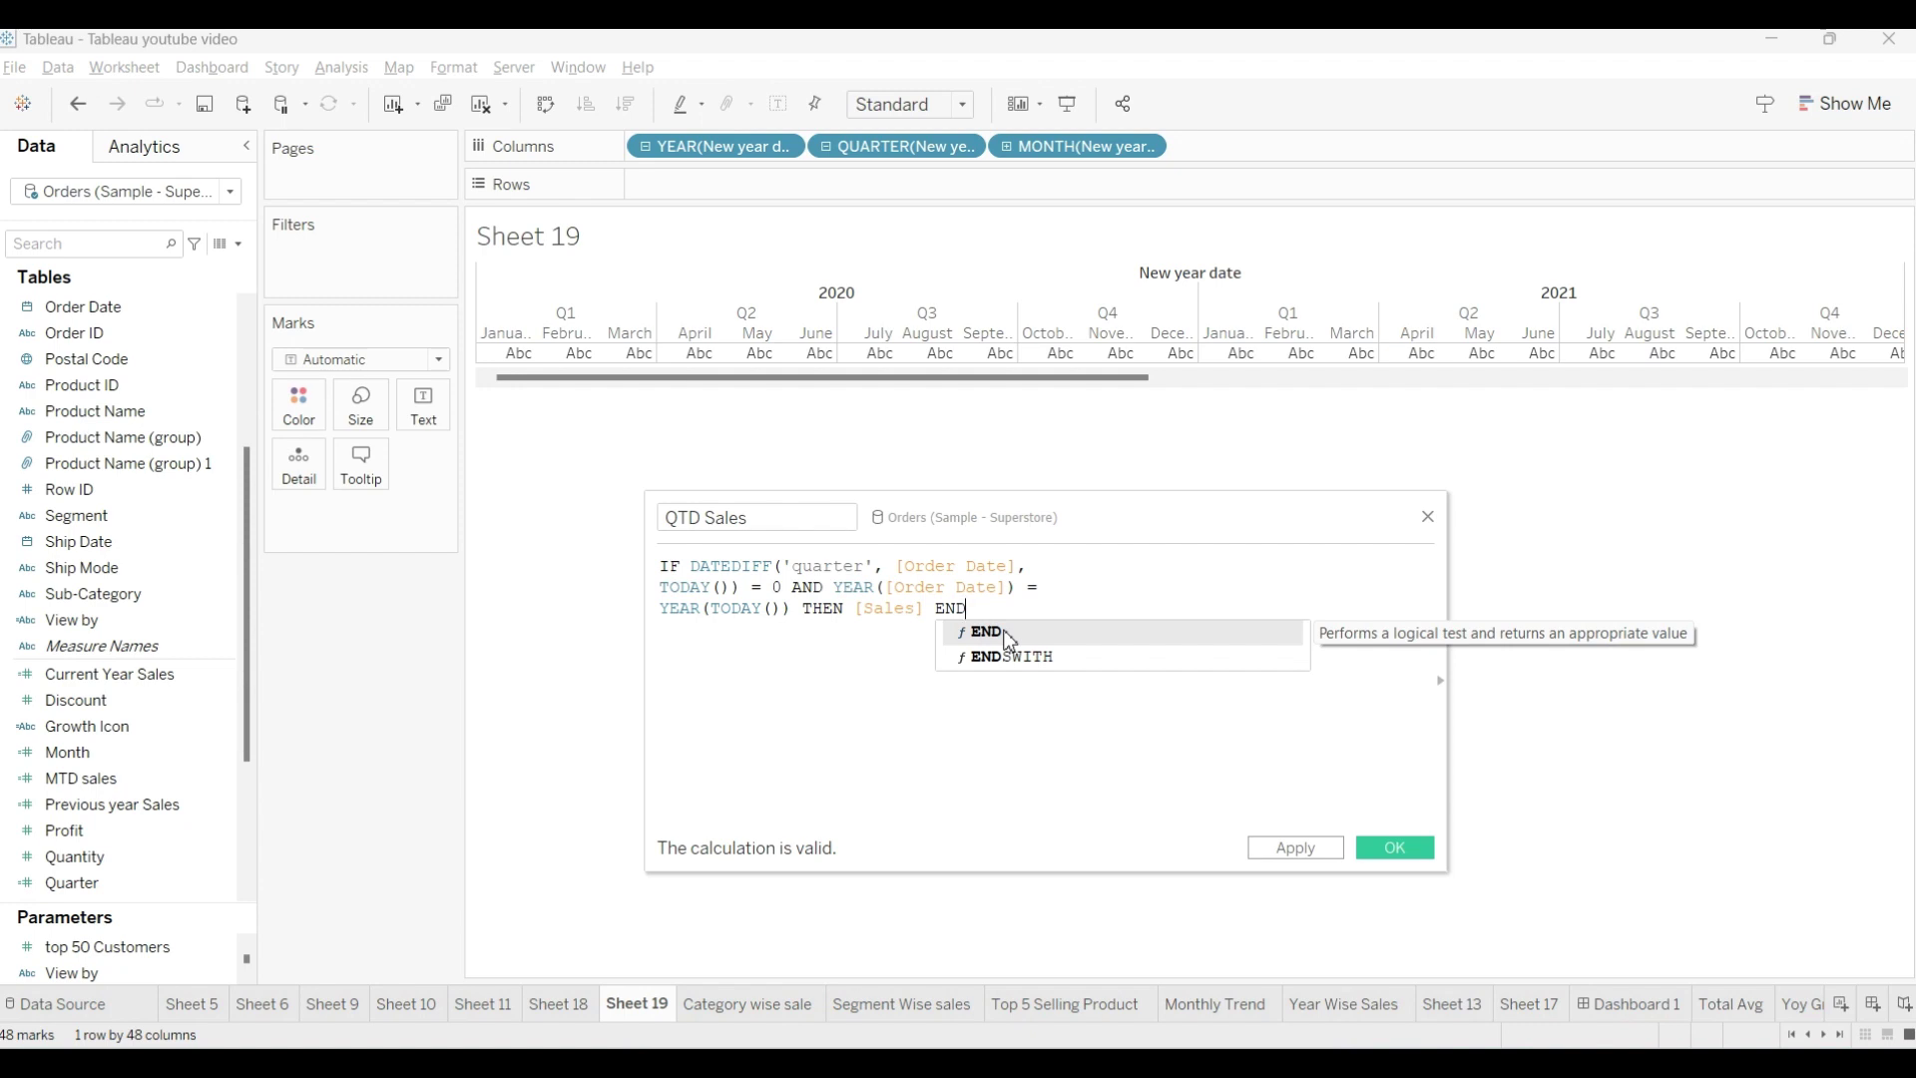
{"action": "left_click", "coordinate": [1007, 640]}
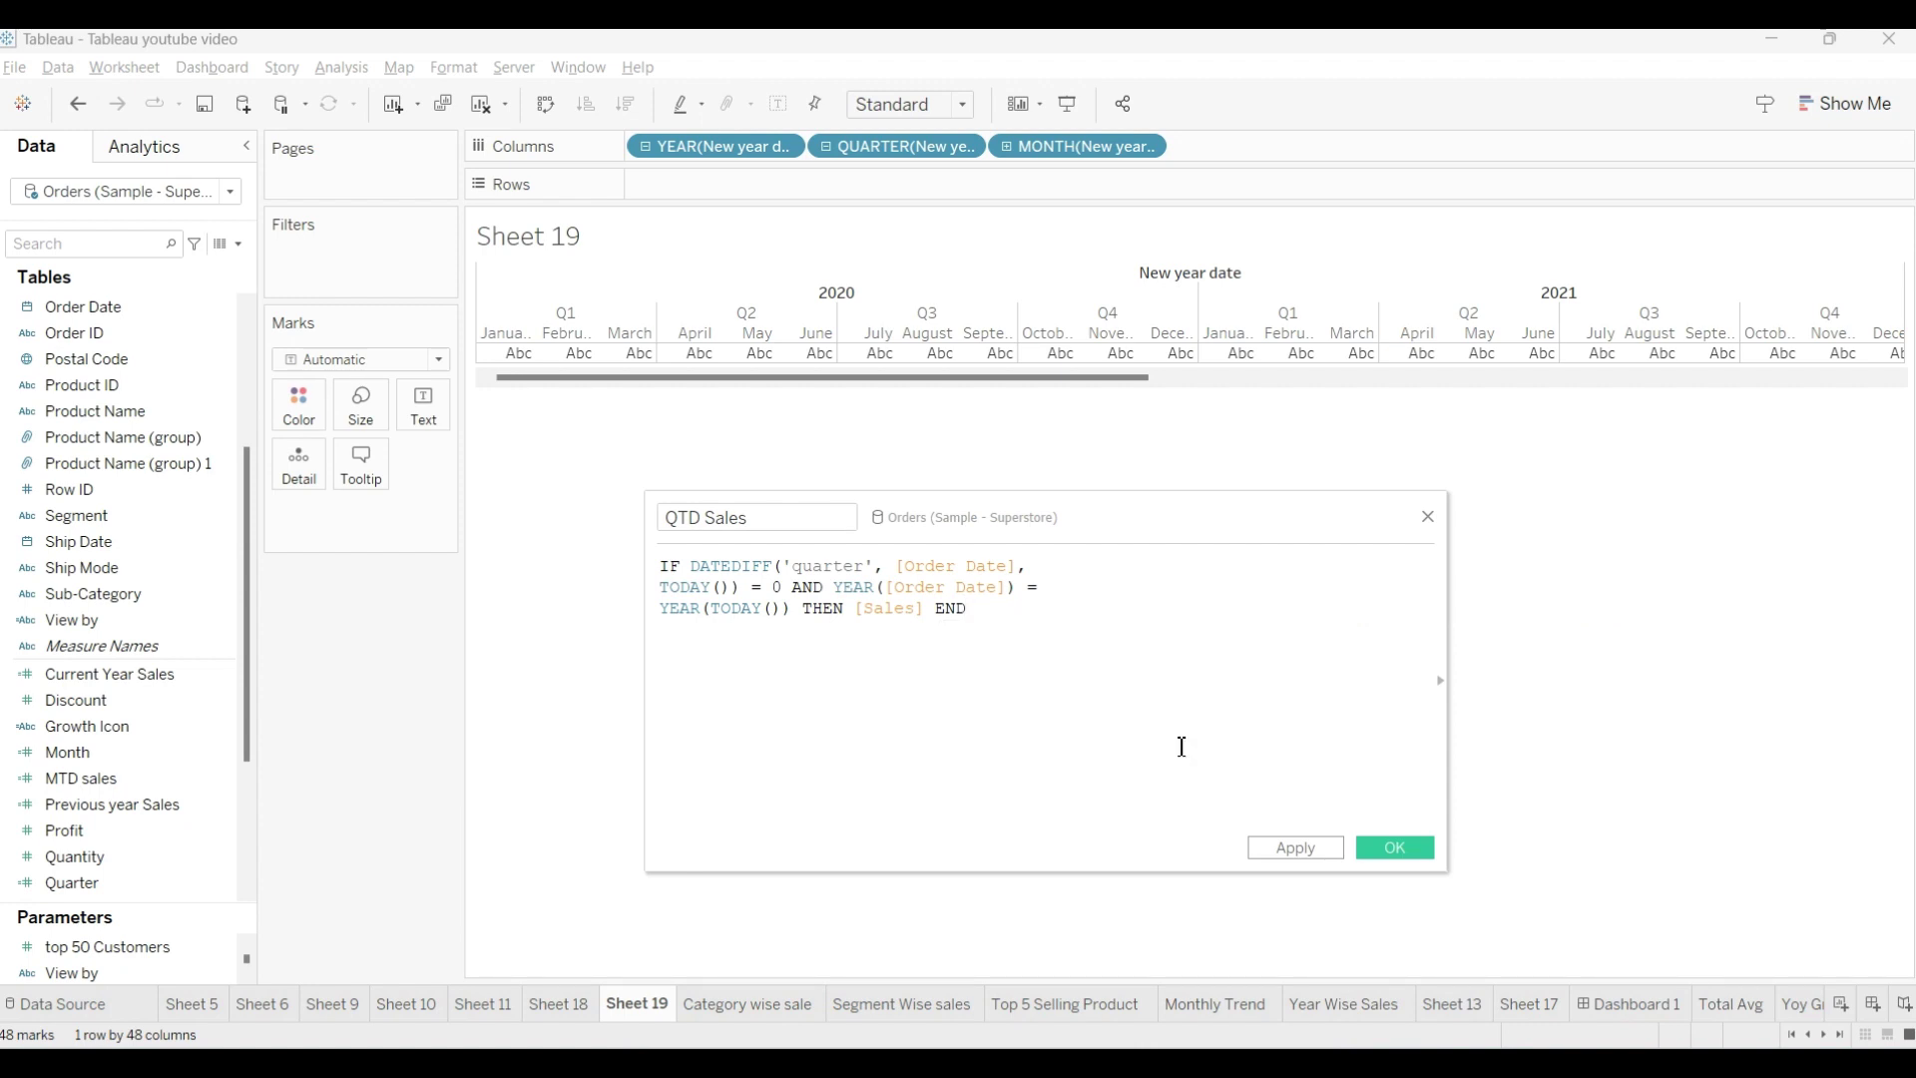
- Save QTD Sales, then save YTD Sales as IF YEAR([Order Date])=YEAR(TODAY()) THEN [Sales] END
{"action": "left_click", "coordinate": [1424, 858]}
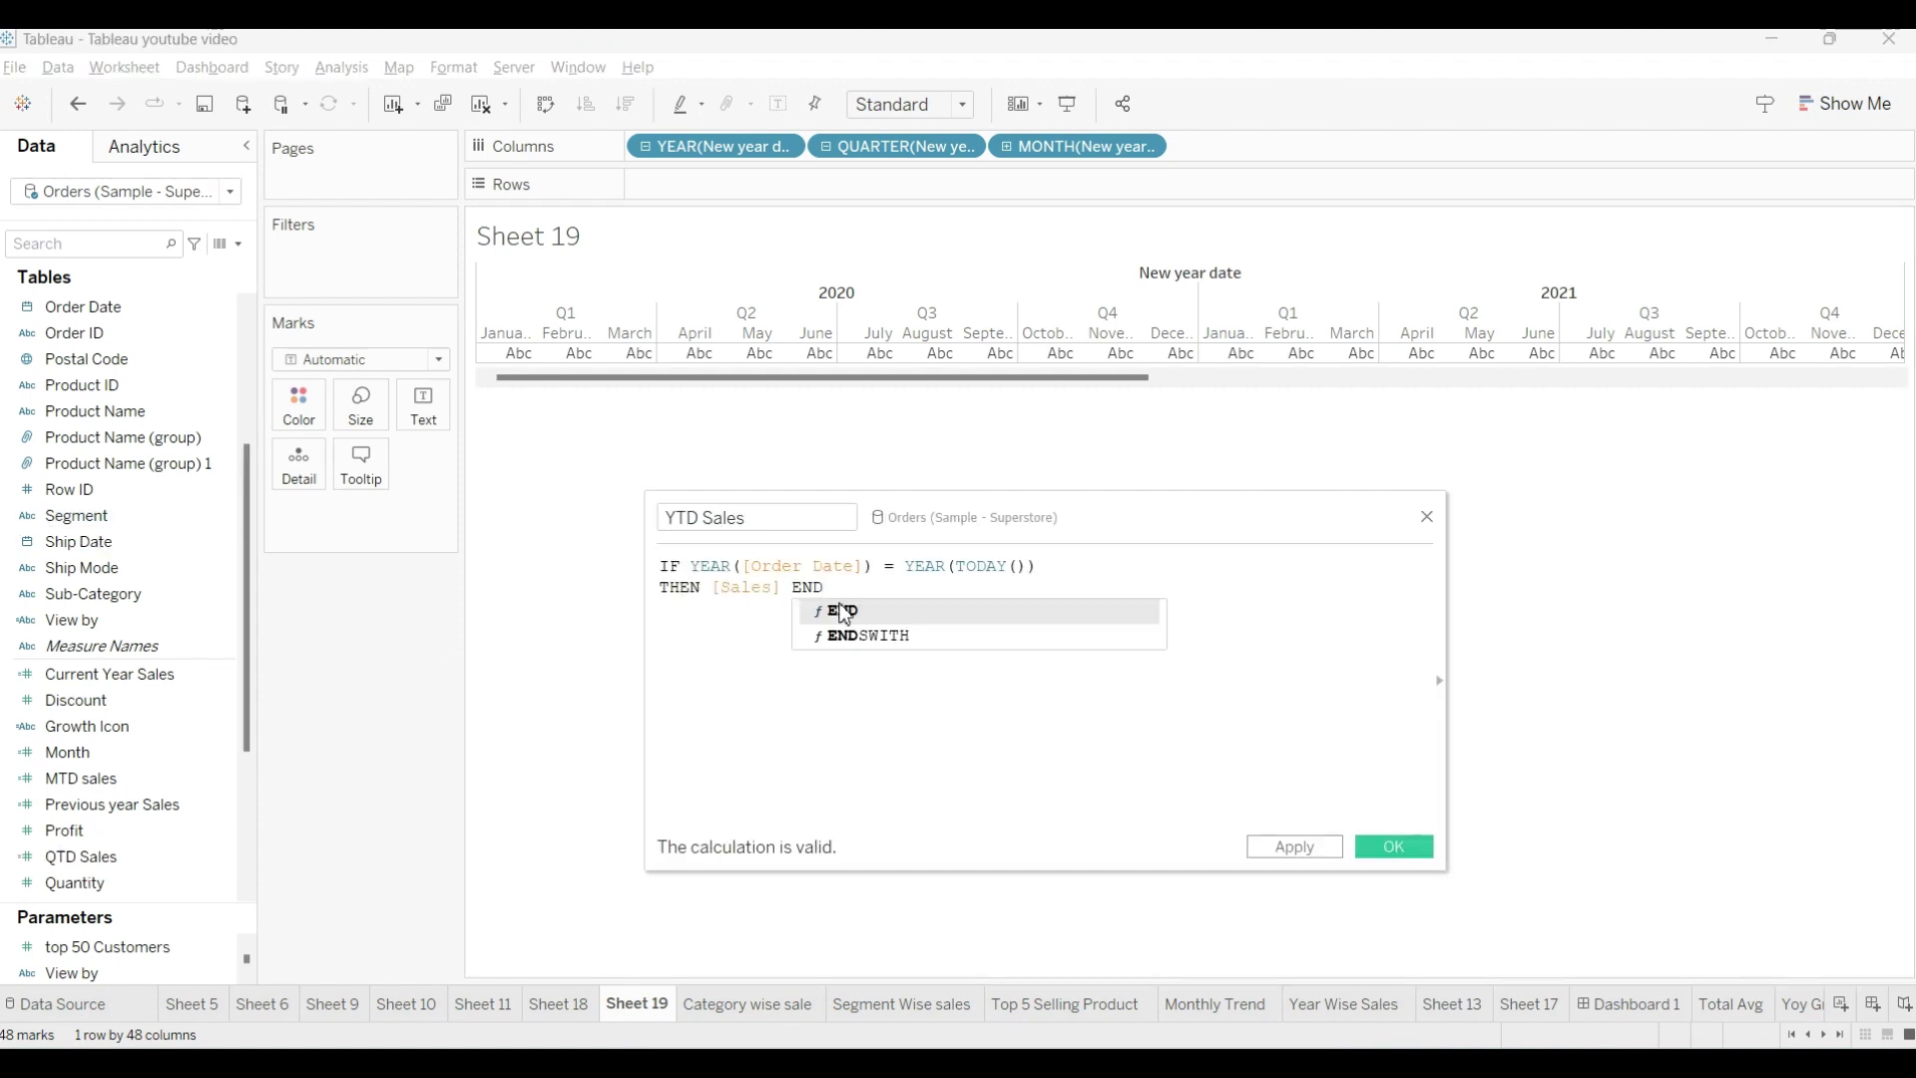
{"action": "left_click", "coordinate": [853, 612]}
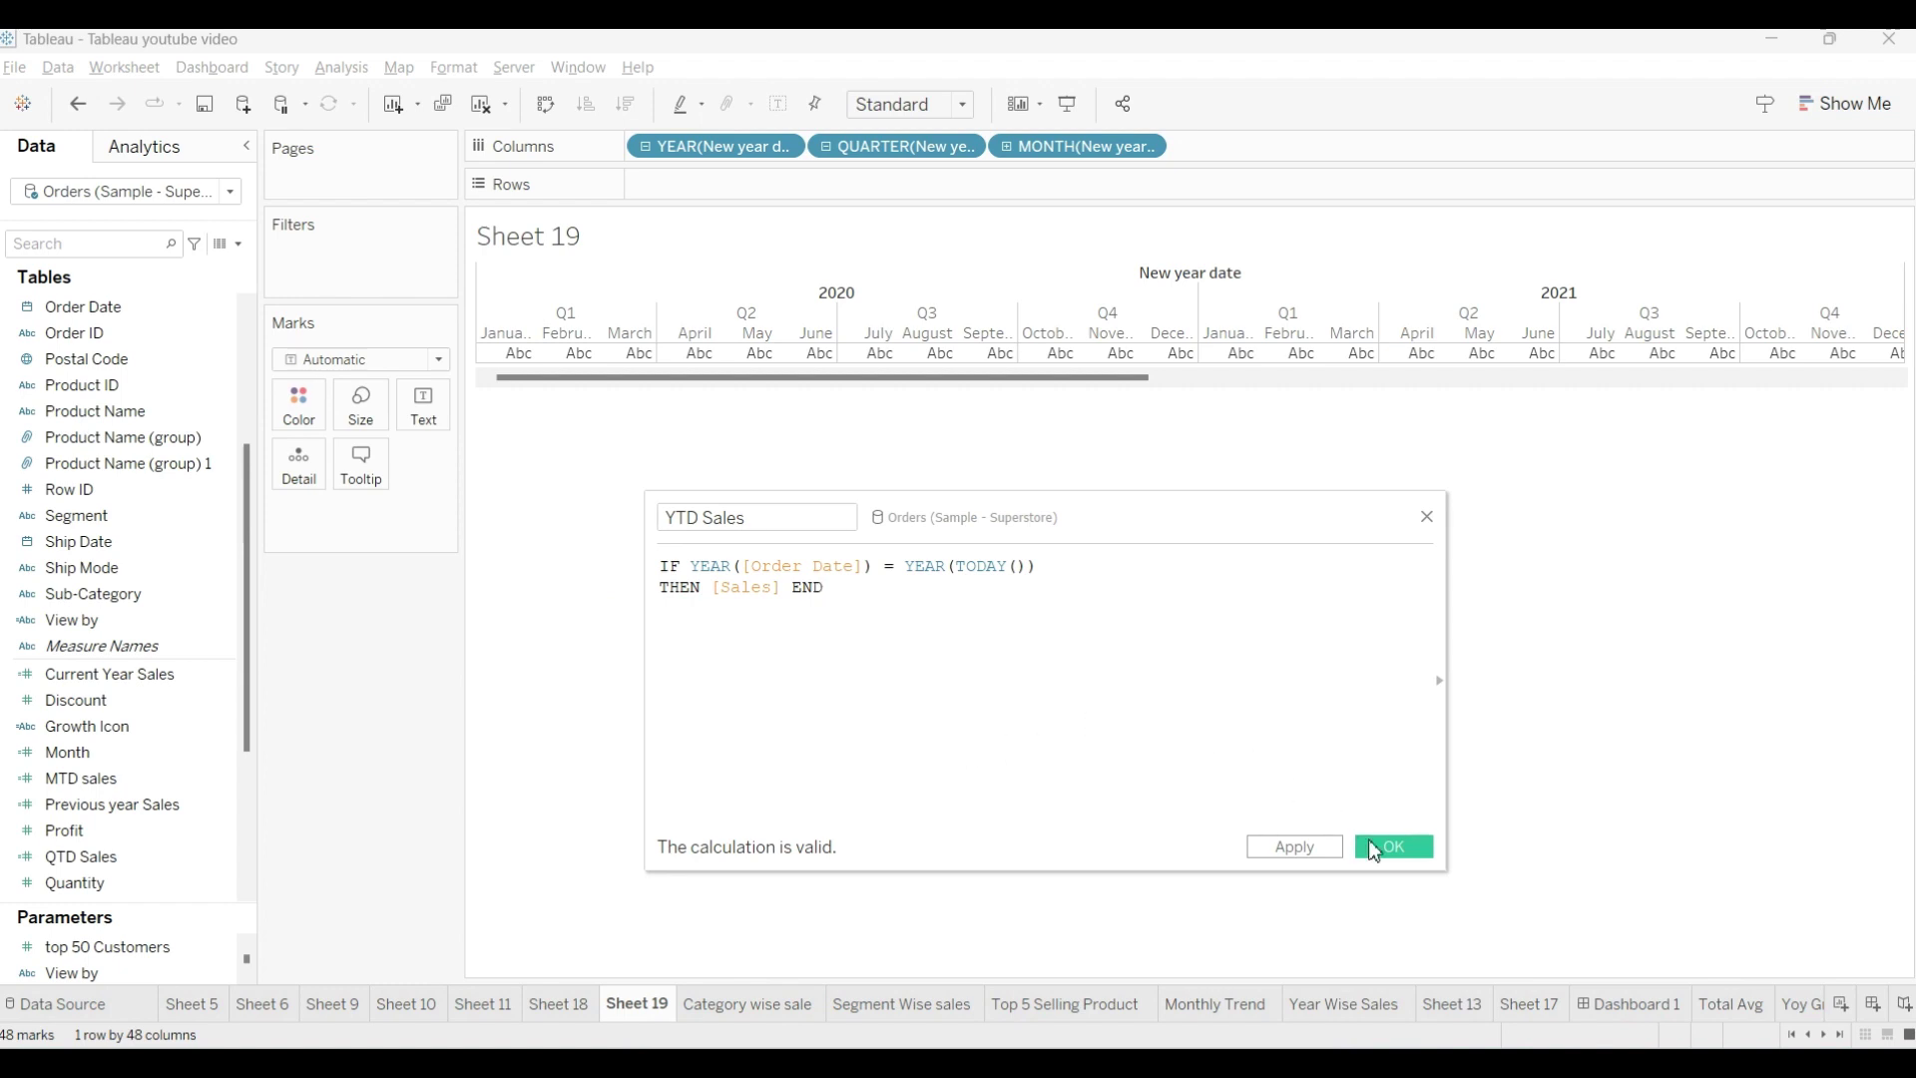
{"action": "left_click", "coordinate": [1393, 846]}
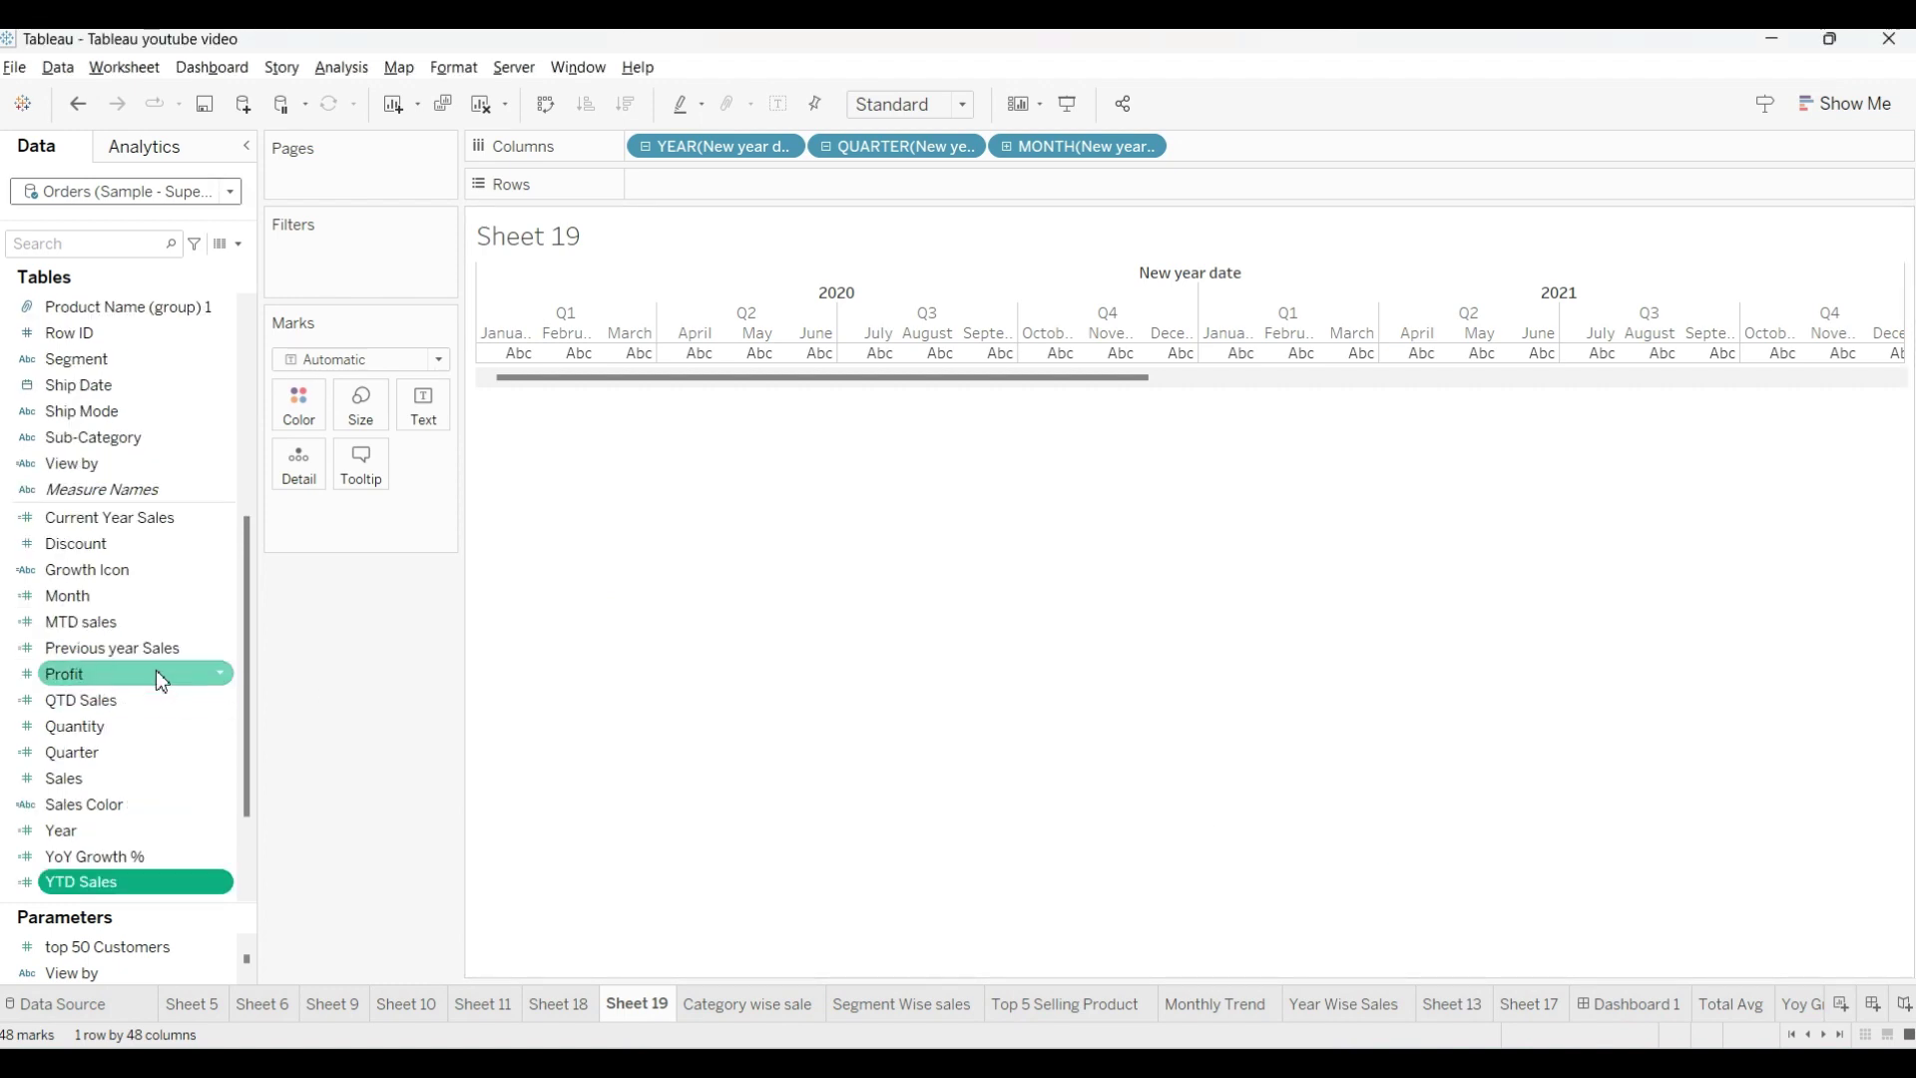
{"action": "scroll", "coordinate": [162, 681], "scroll_direction": "up", "scroll_amount": 5}
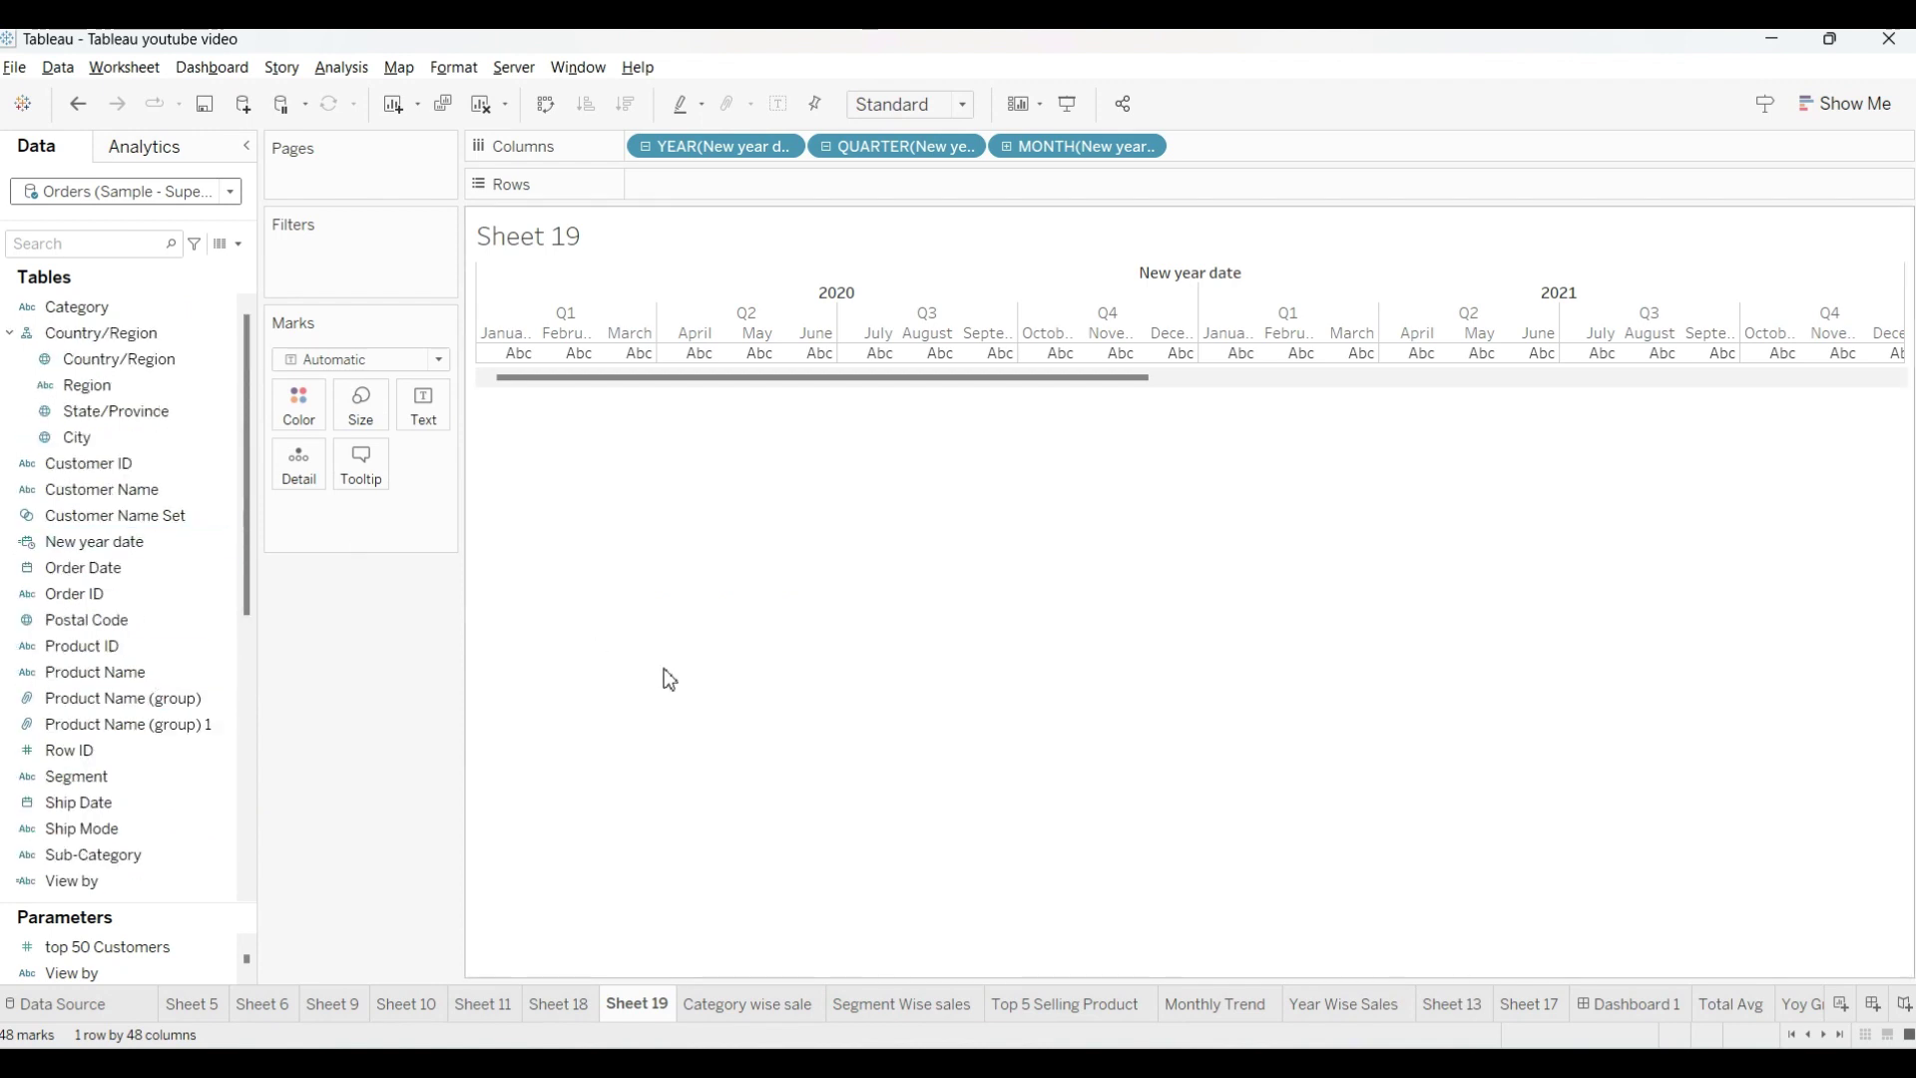
- Hide the Sheet 19 title and add Month, Quarter and Year to Marks > Text
{"action": "right_click", "coordinate": [601, 246]}
{"action": "left_click", "coordinate": [703, 305]}
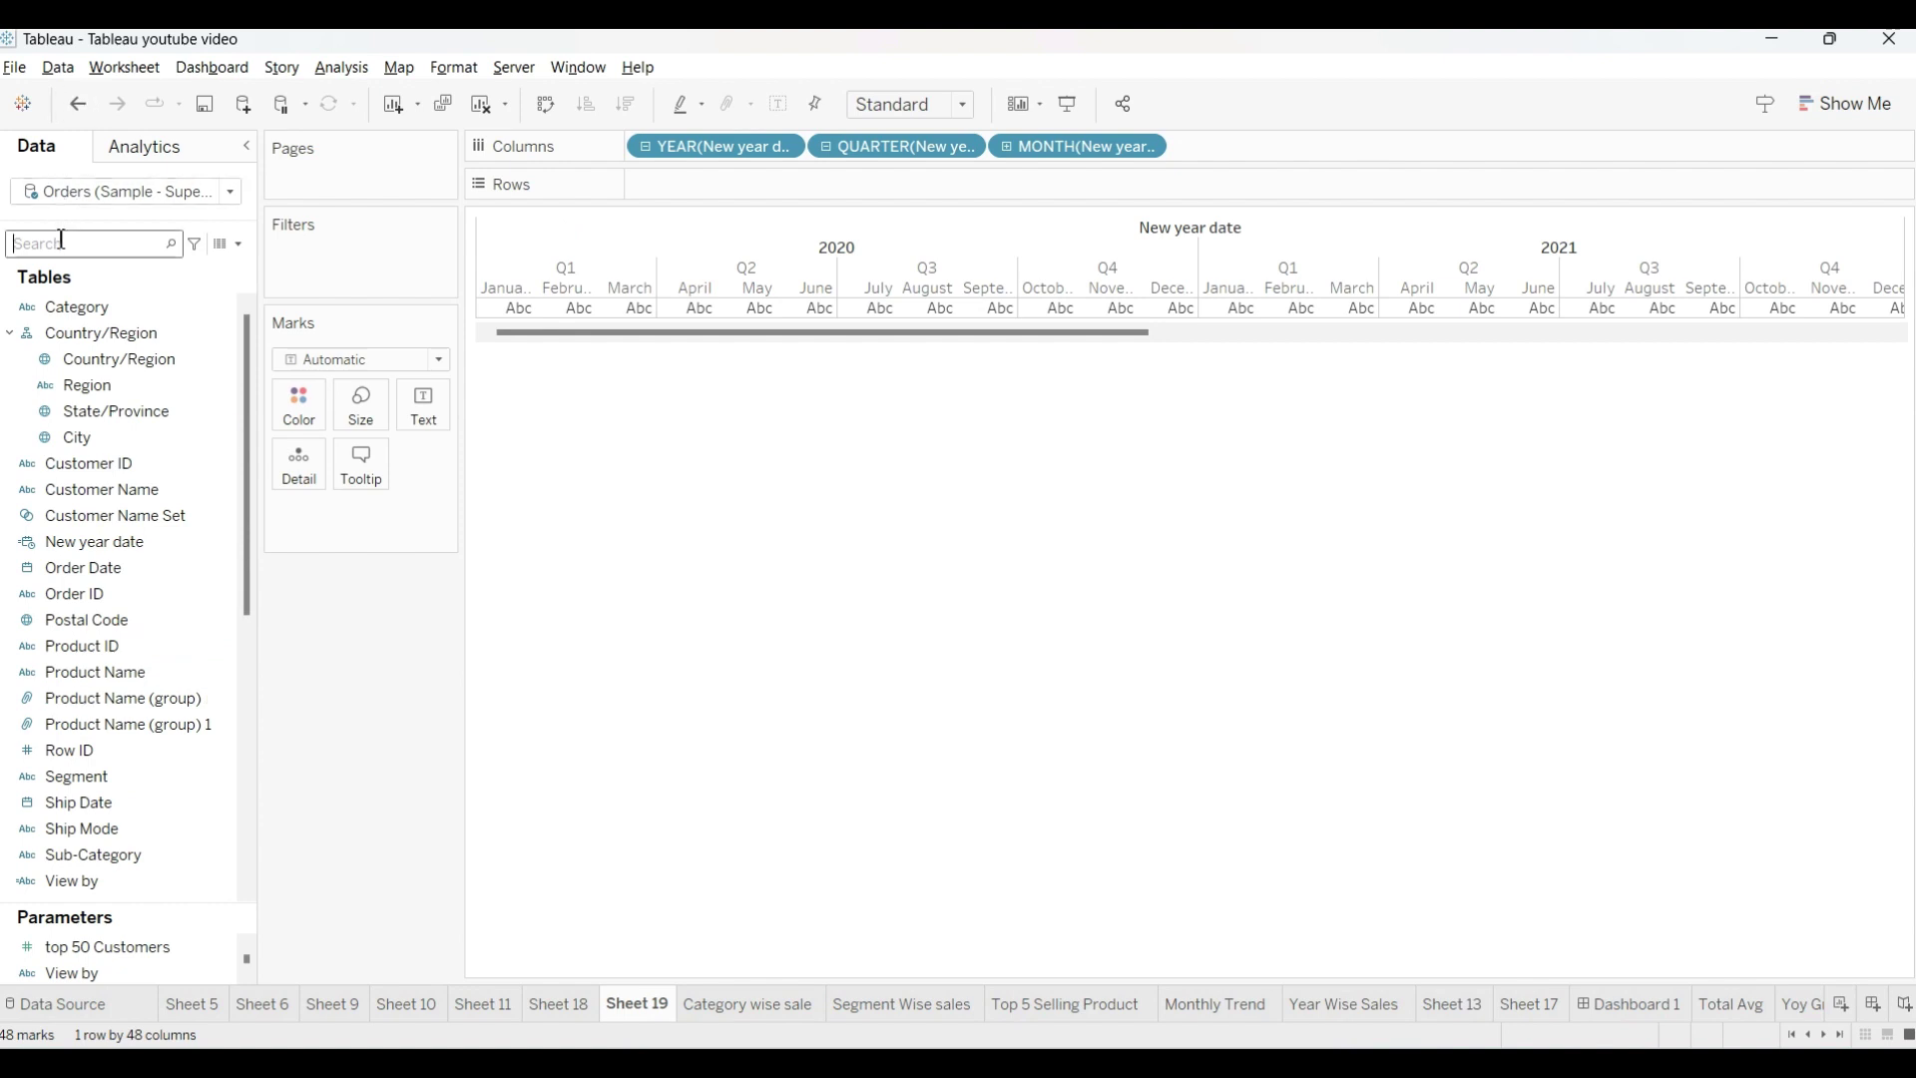
{"action": "type", "text": "mon"}
{"action": "left_click_drag", "start_coordinate": [70, 325], "coordinate": [425, 413]}
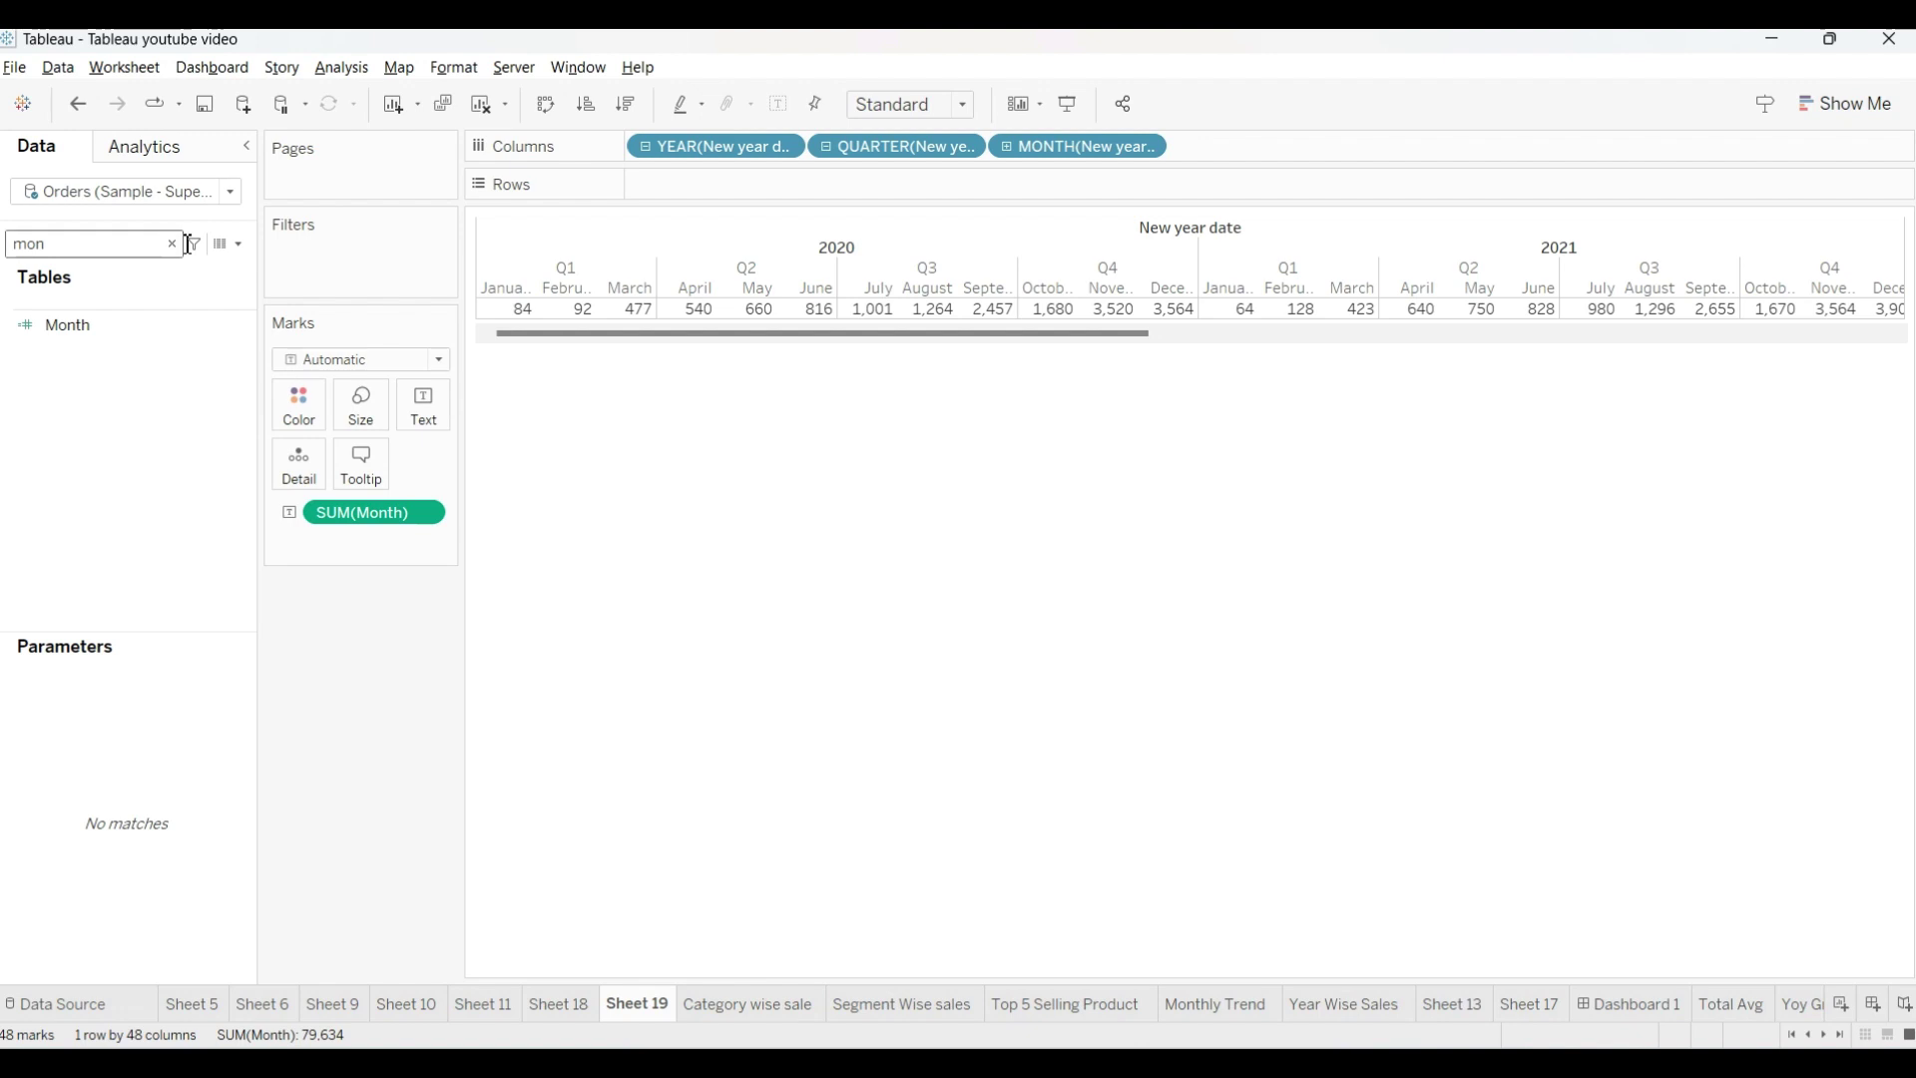
{"action": "left_click", "coordinate": [173, 245]}
{"action": "type", "text": "qu"}
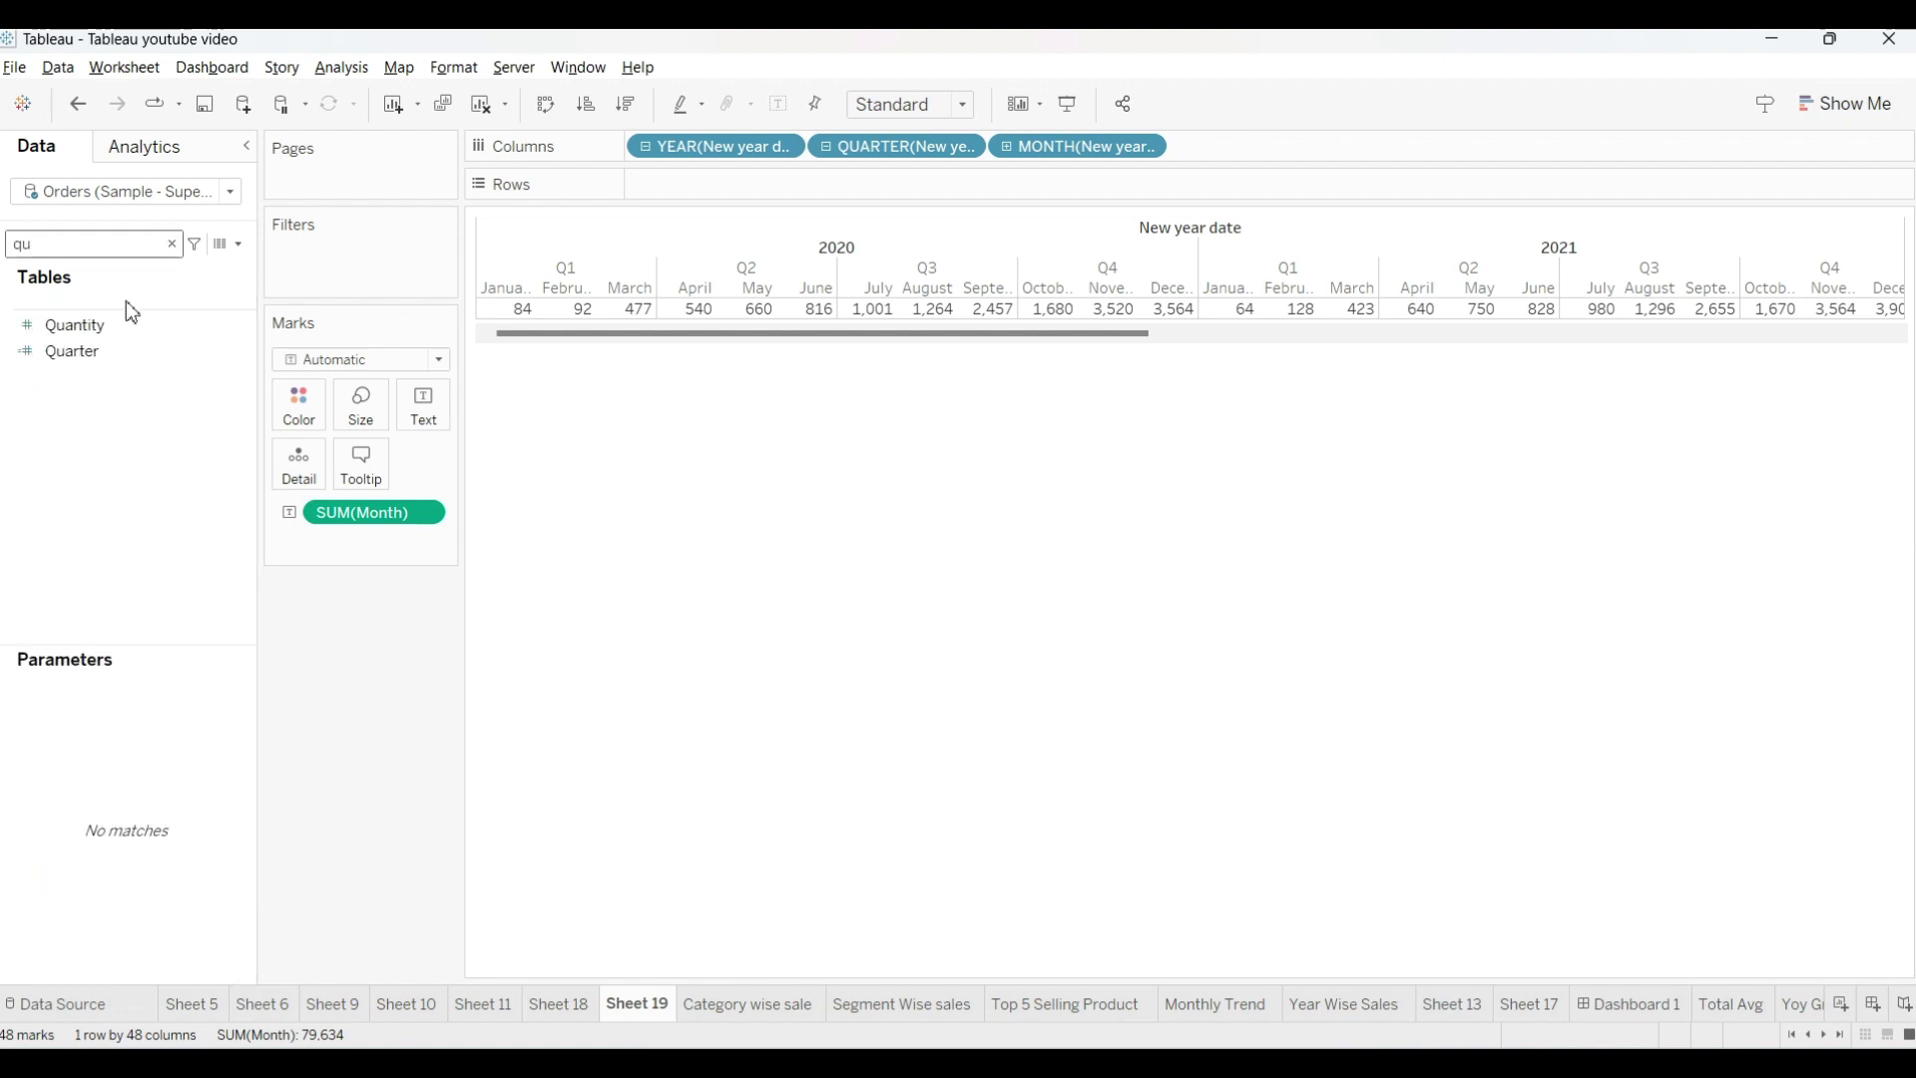
{"action": "left_click", "coordinate": [103, 357]}
{"action": "left_click_drag", "start_coordinate": [106, 367], "coordinate": [424, 414]}
{"action": "left_click", "coordinate": [173, 244]}
{"action": "type", "text": "yea"}
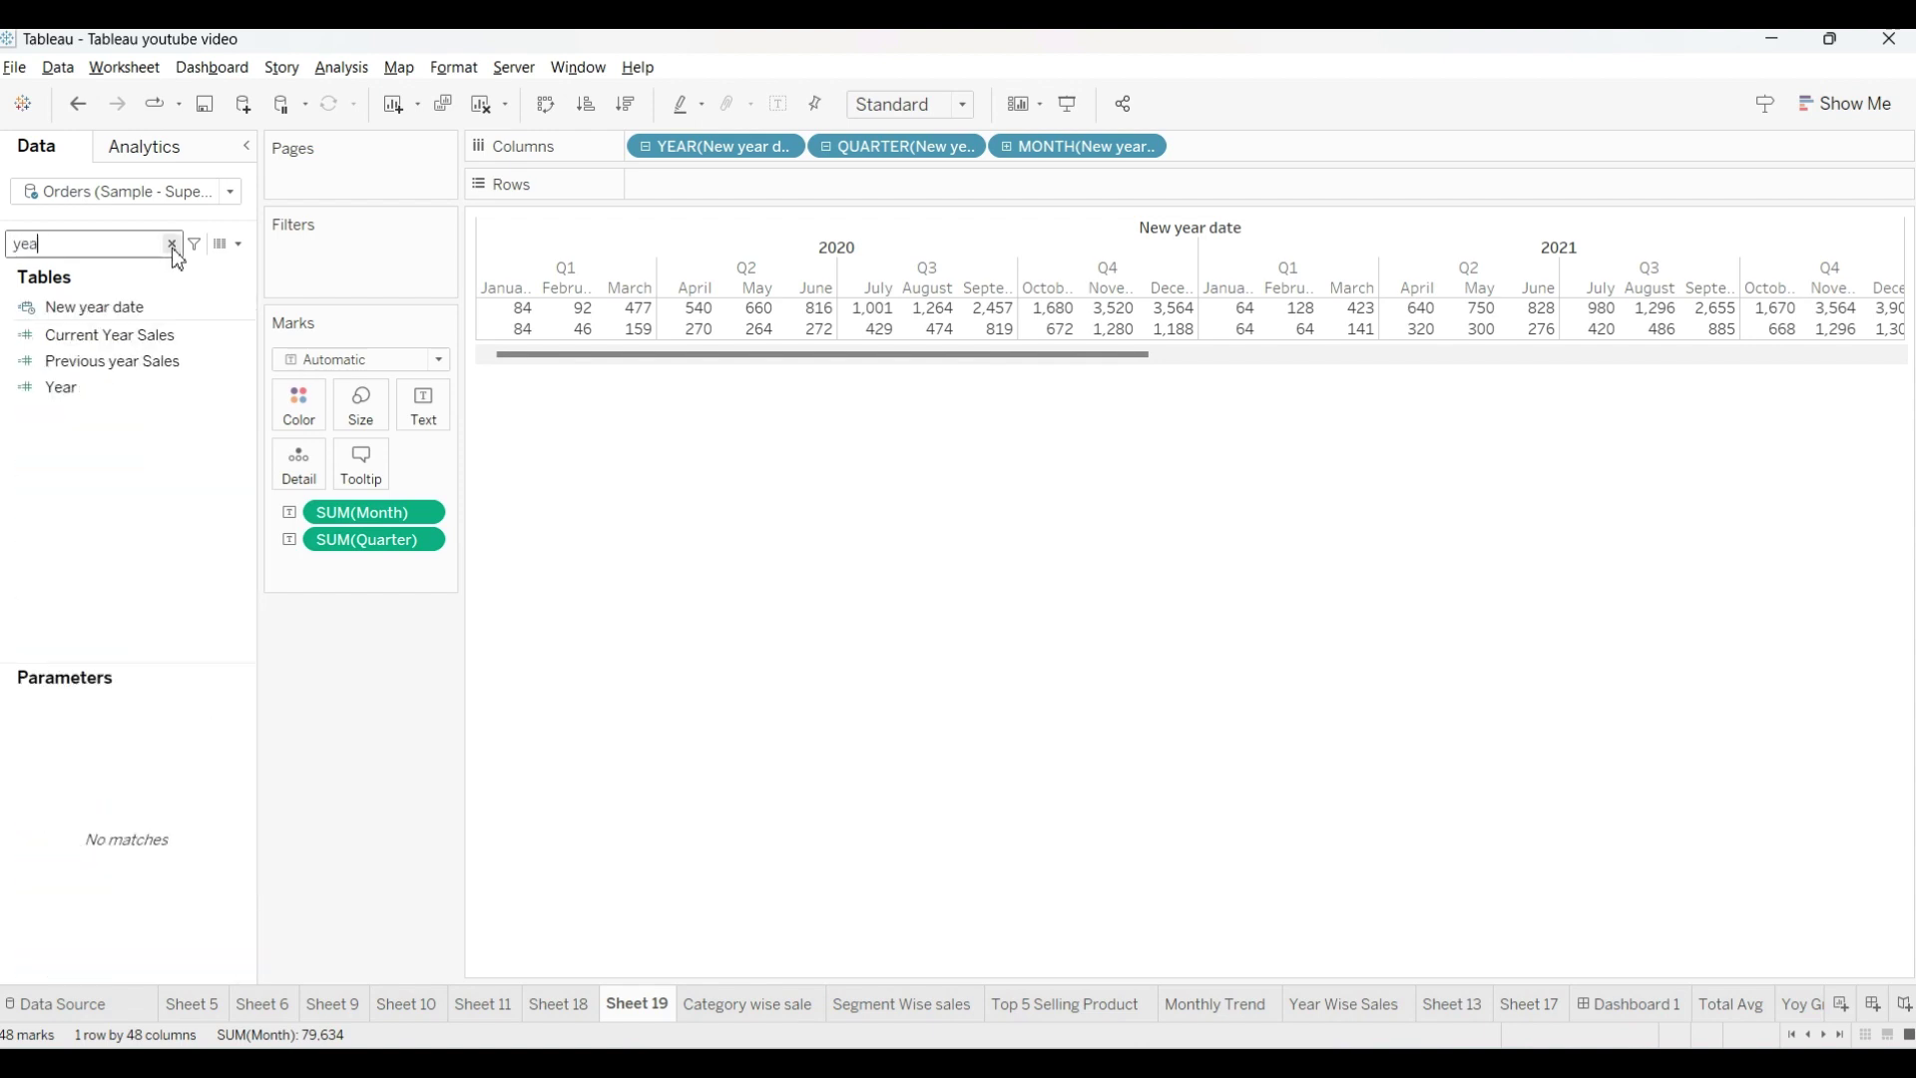
{"action": "left_click", "coordinate": [103, 360]}
{"action": "left_click_drag", "start_coordinate": [62, 387], "coordinate": [424, 413]}
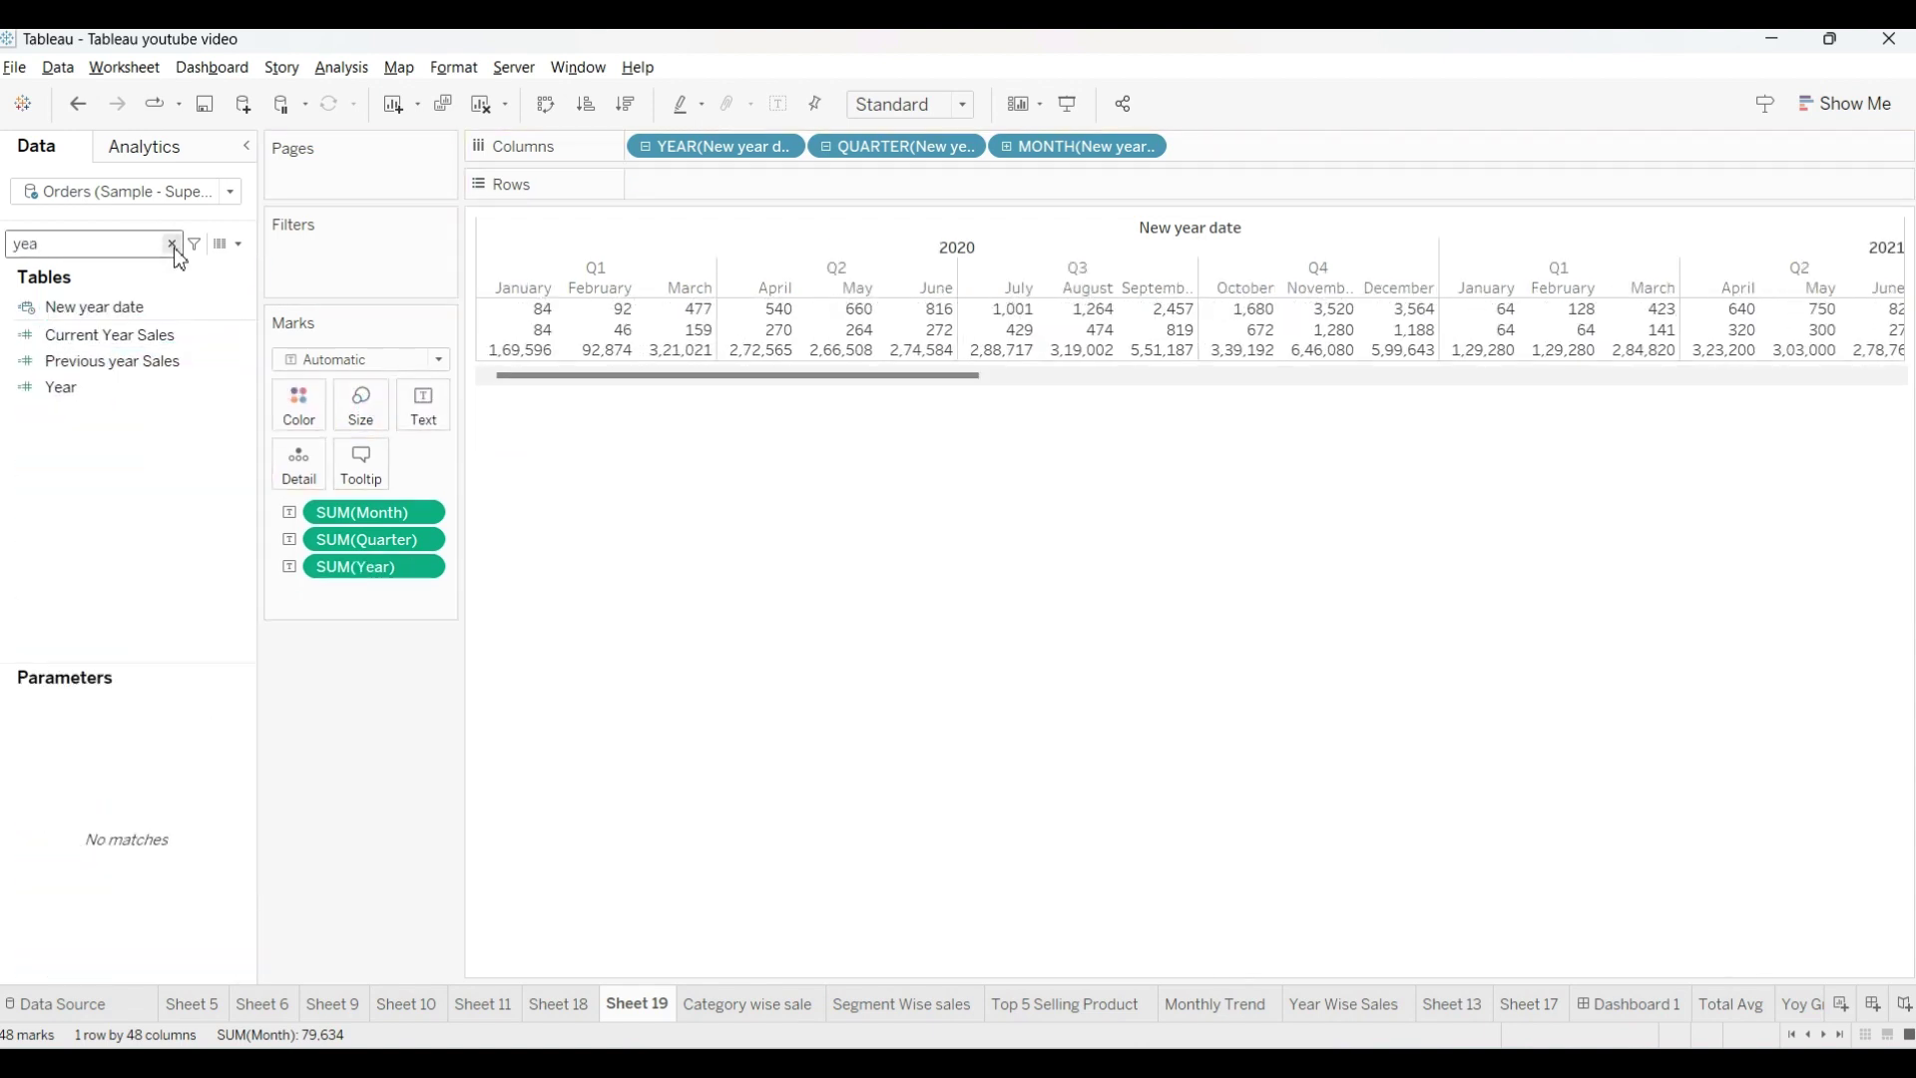
- Add MTD sales, YTD Sales and QTD Sales to Text, placing QTD above YTD
{"action": "left_click", "coordinate": [173, 245]}
{"action": "type", "text": "y"}
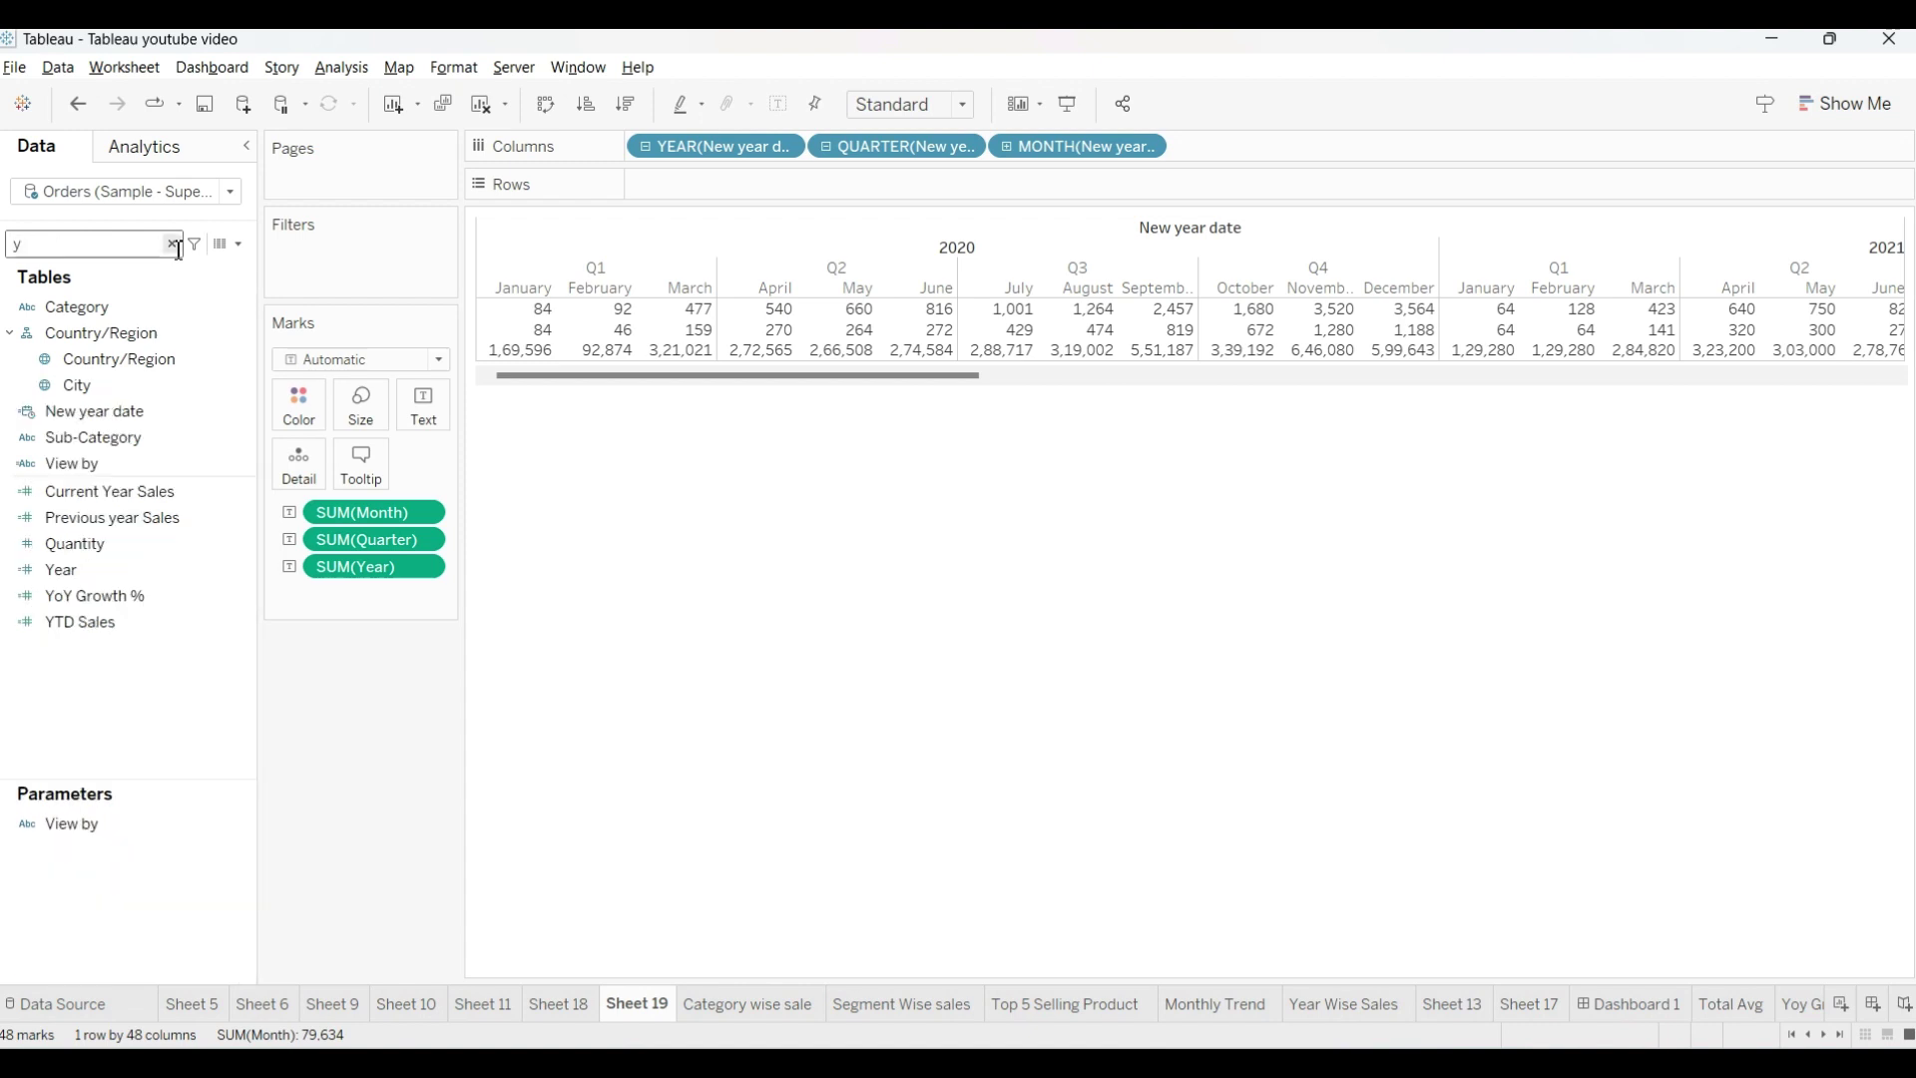
{"action": "key", "text": "BackSpace"}
{"action": "type", "text": "mo"}
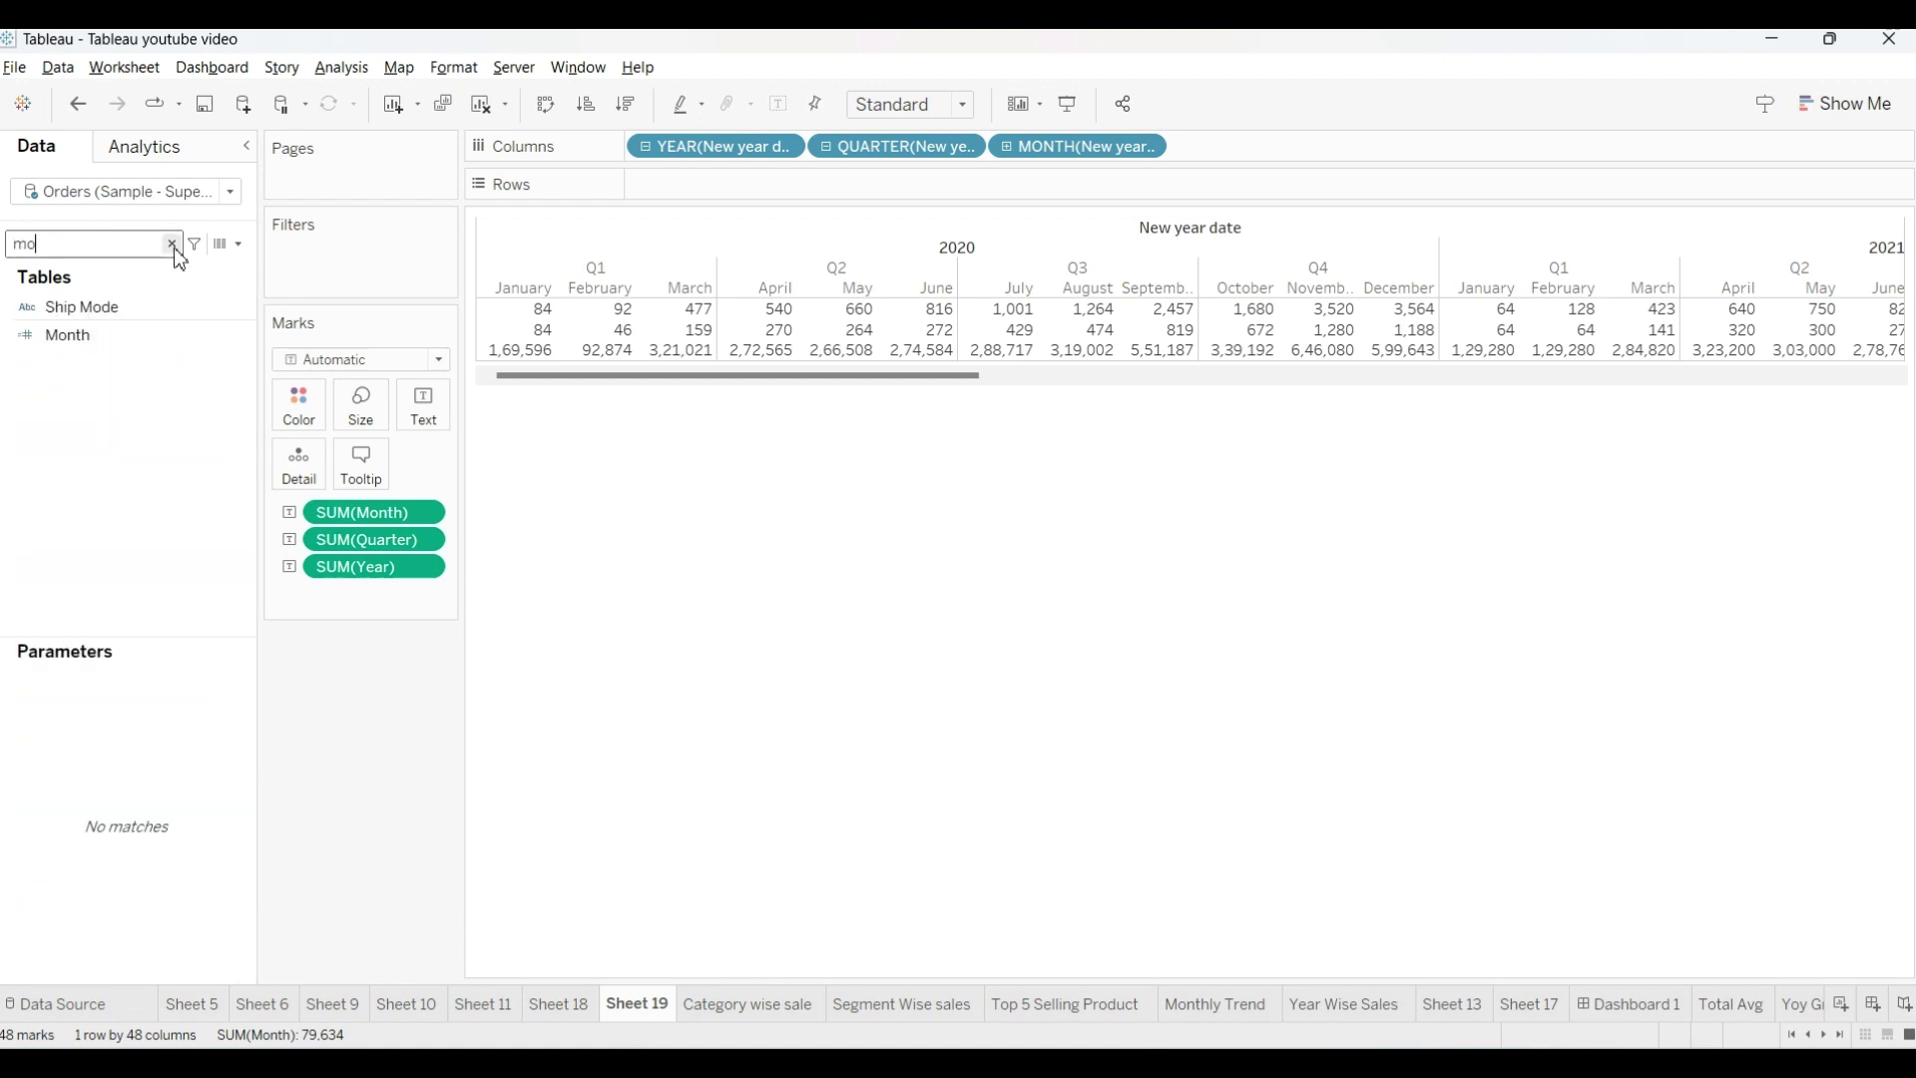
{"action": "key", "text": "BackSpace"}
{"action": "type", "text": "td"}
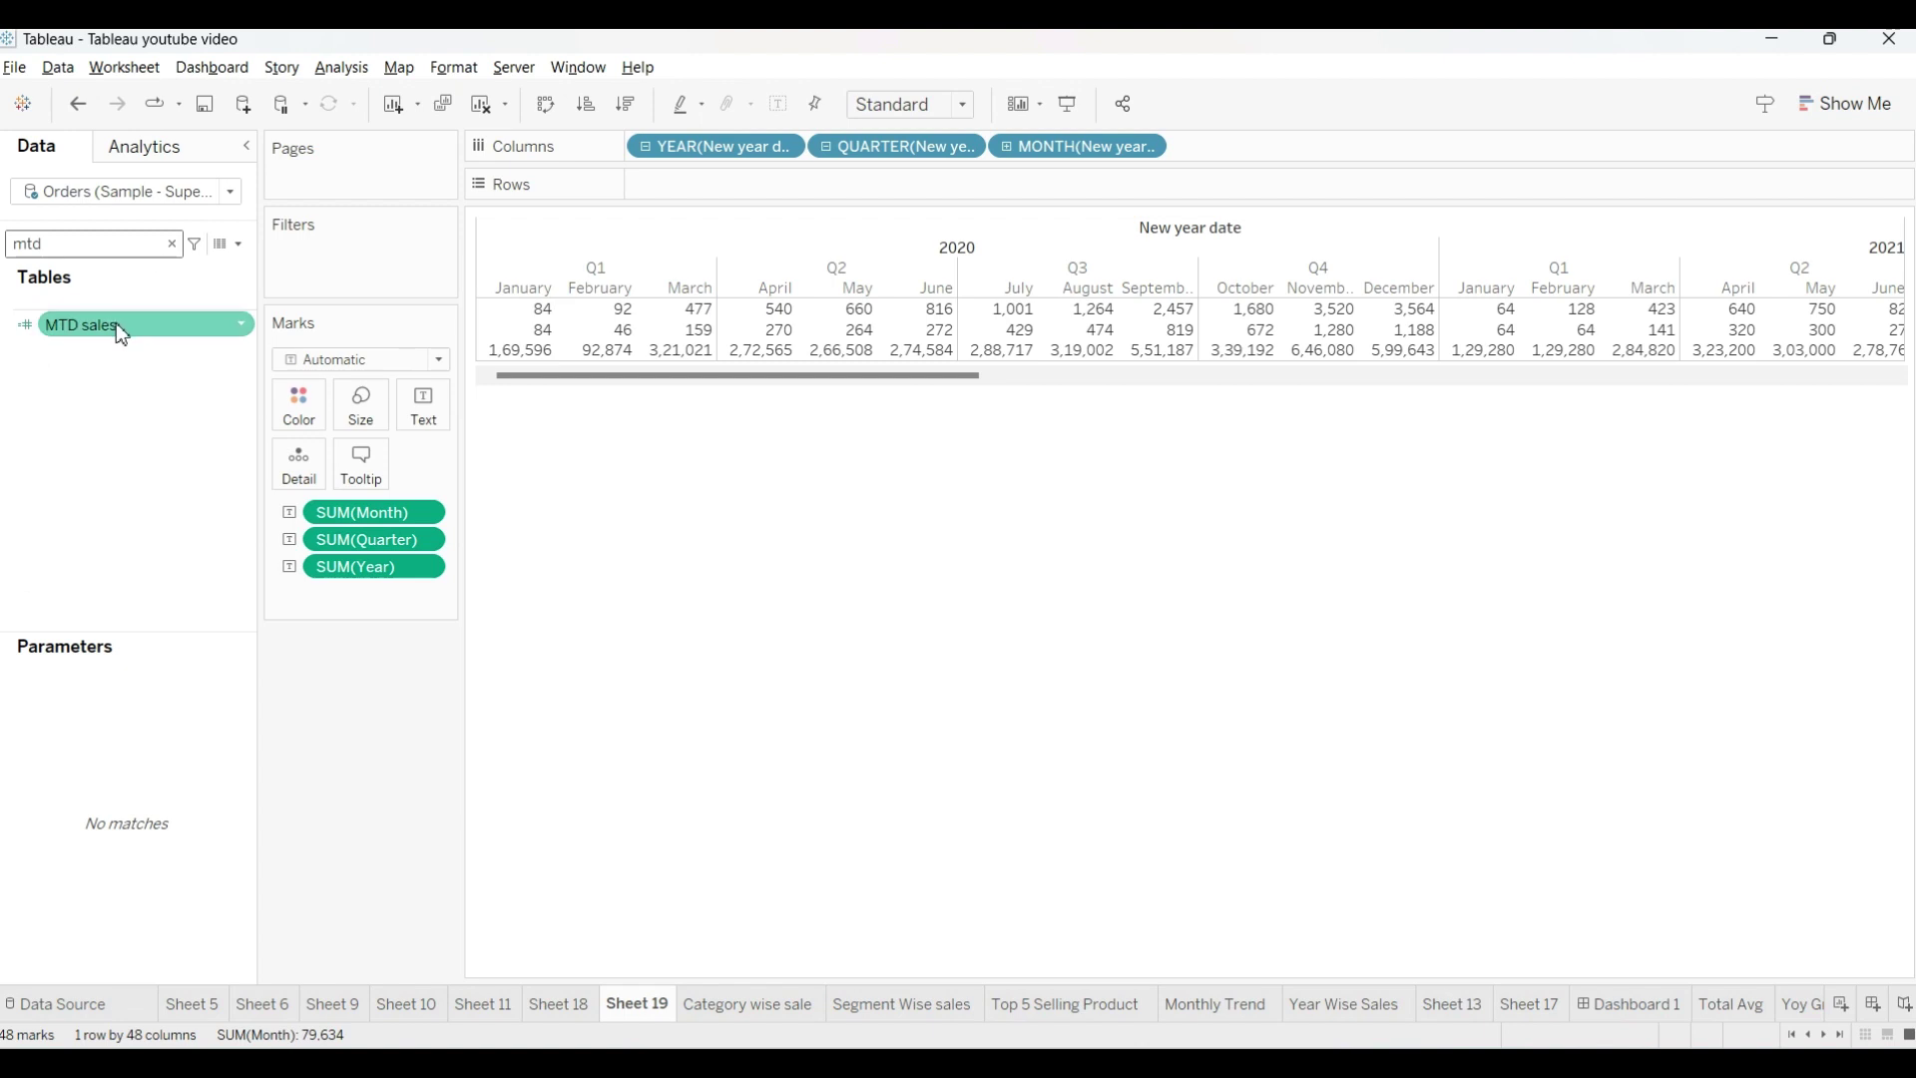
{"action": "left_click_drag", "start_coordinate": [120, 326], "coordinate": [424, 417]}
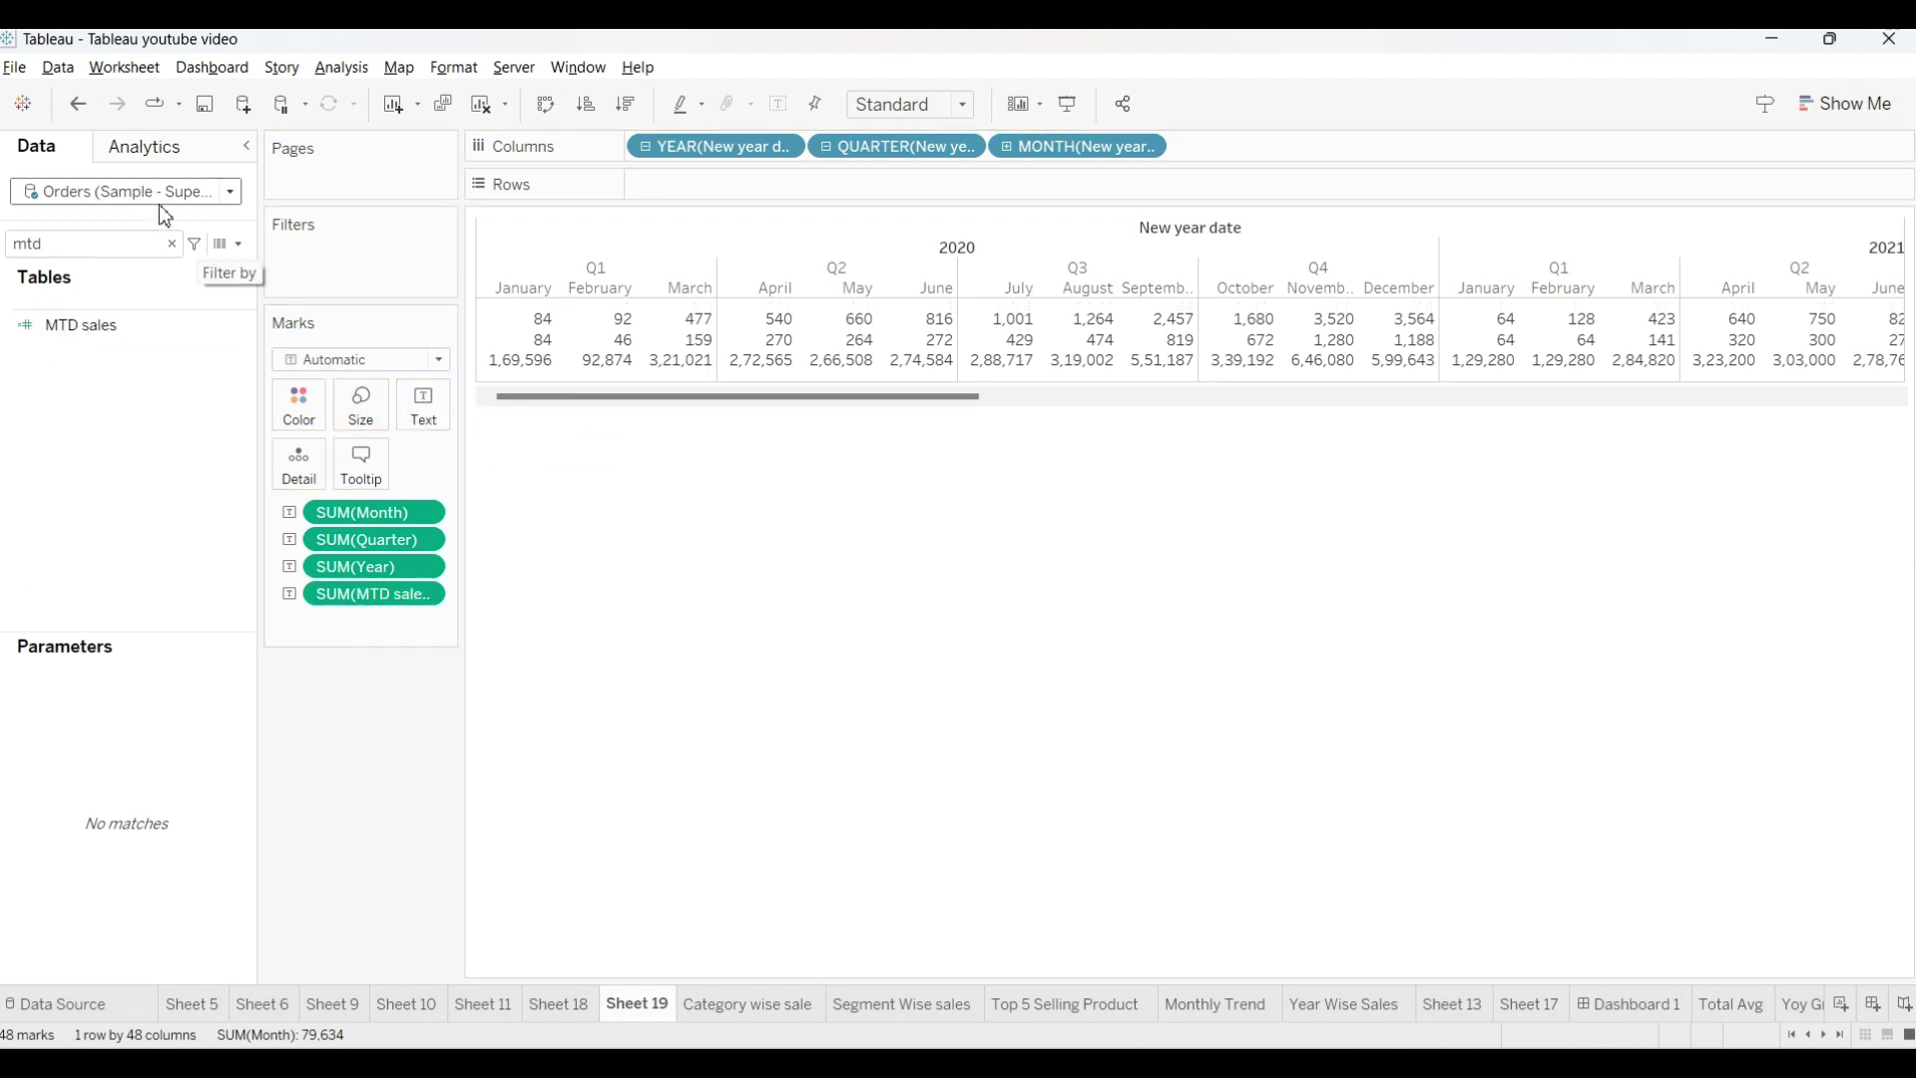
{"action": "left_click", "coordinate": [171, 244]}
{"action": "type", "text": "yt"}
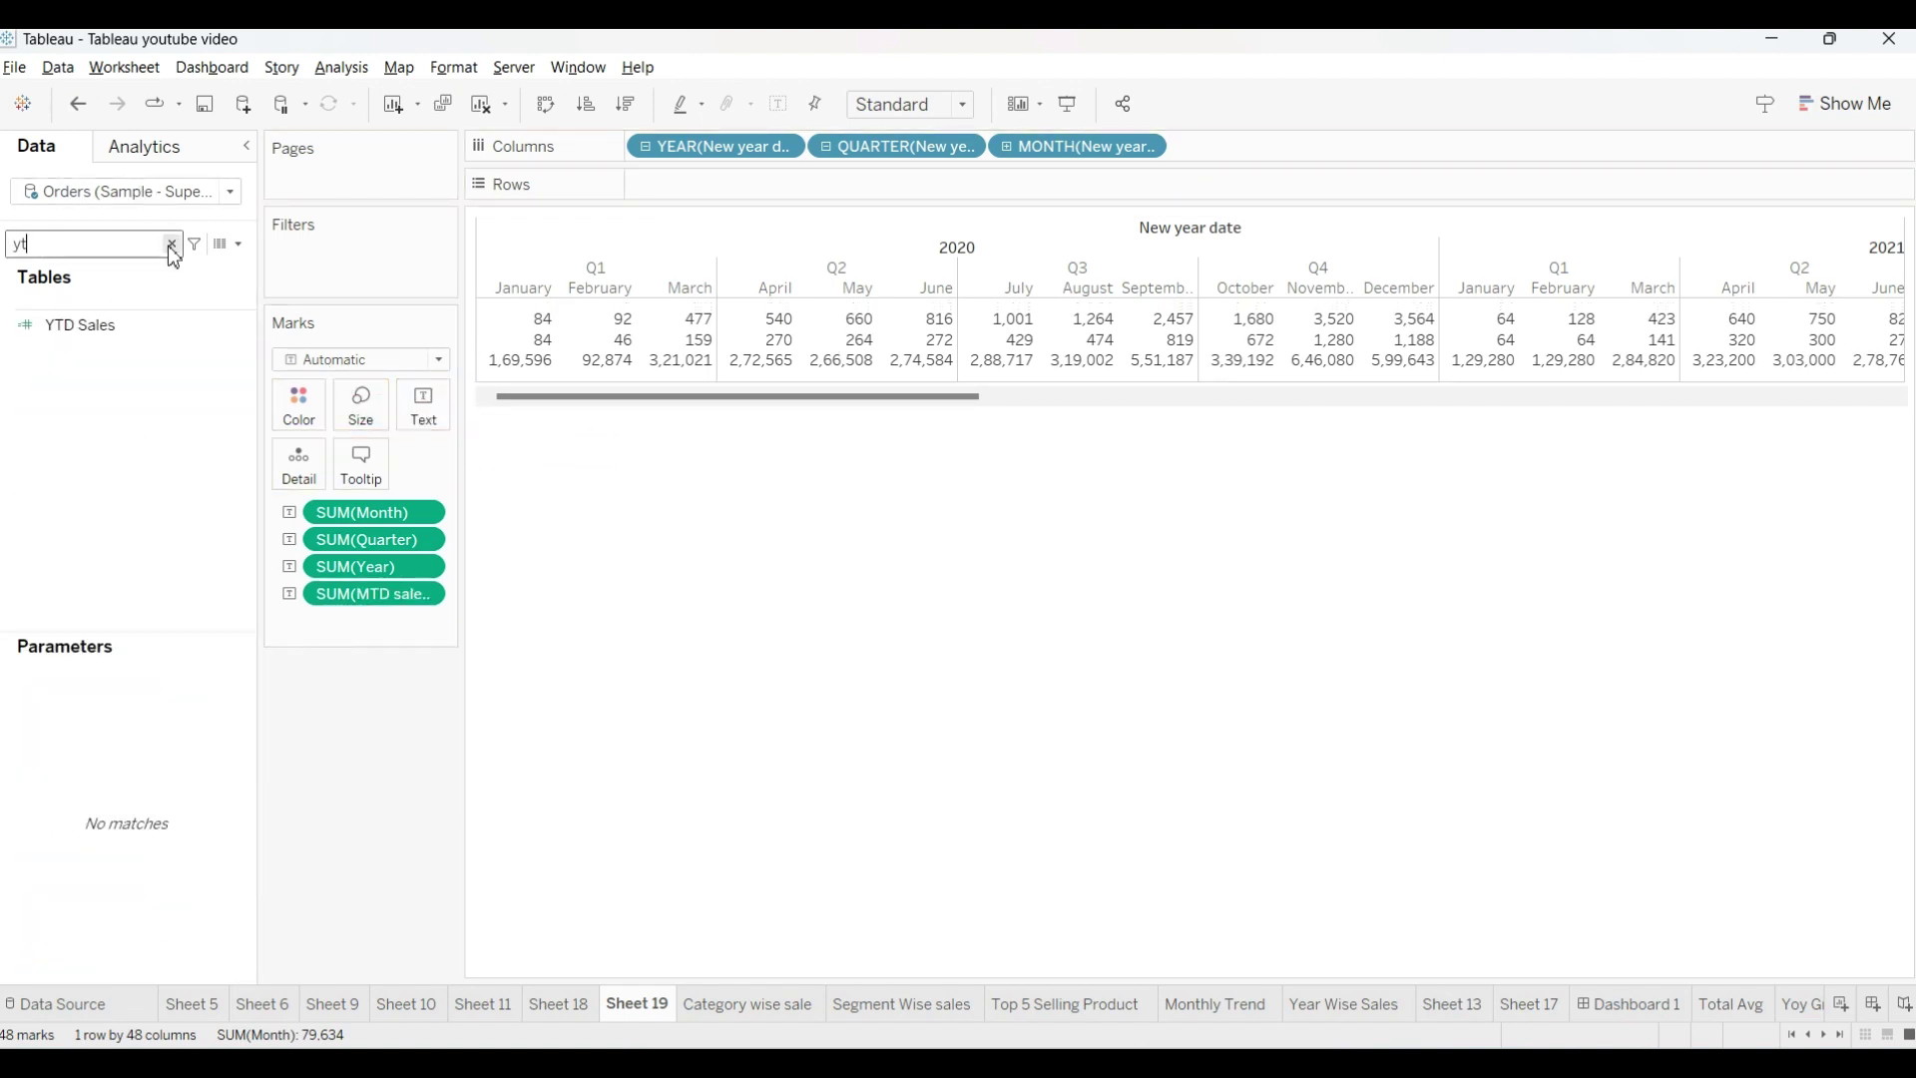
{"action": "left_click_drag", "start_coordinate": [115, 325], "coordinate": [427, 397]}
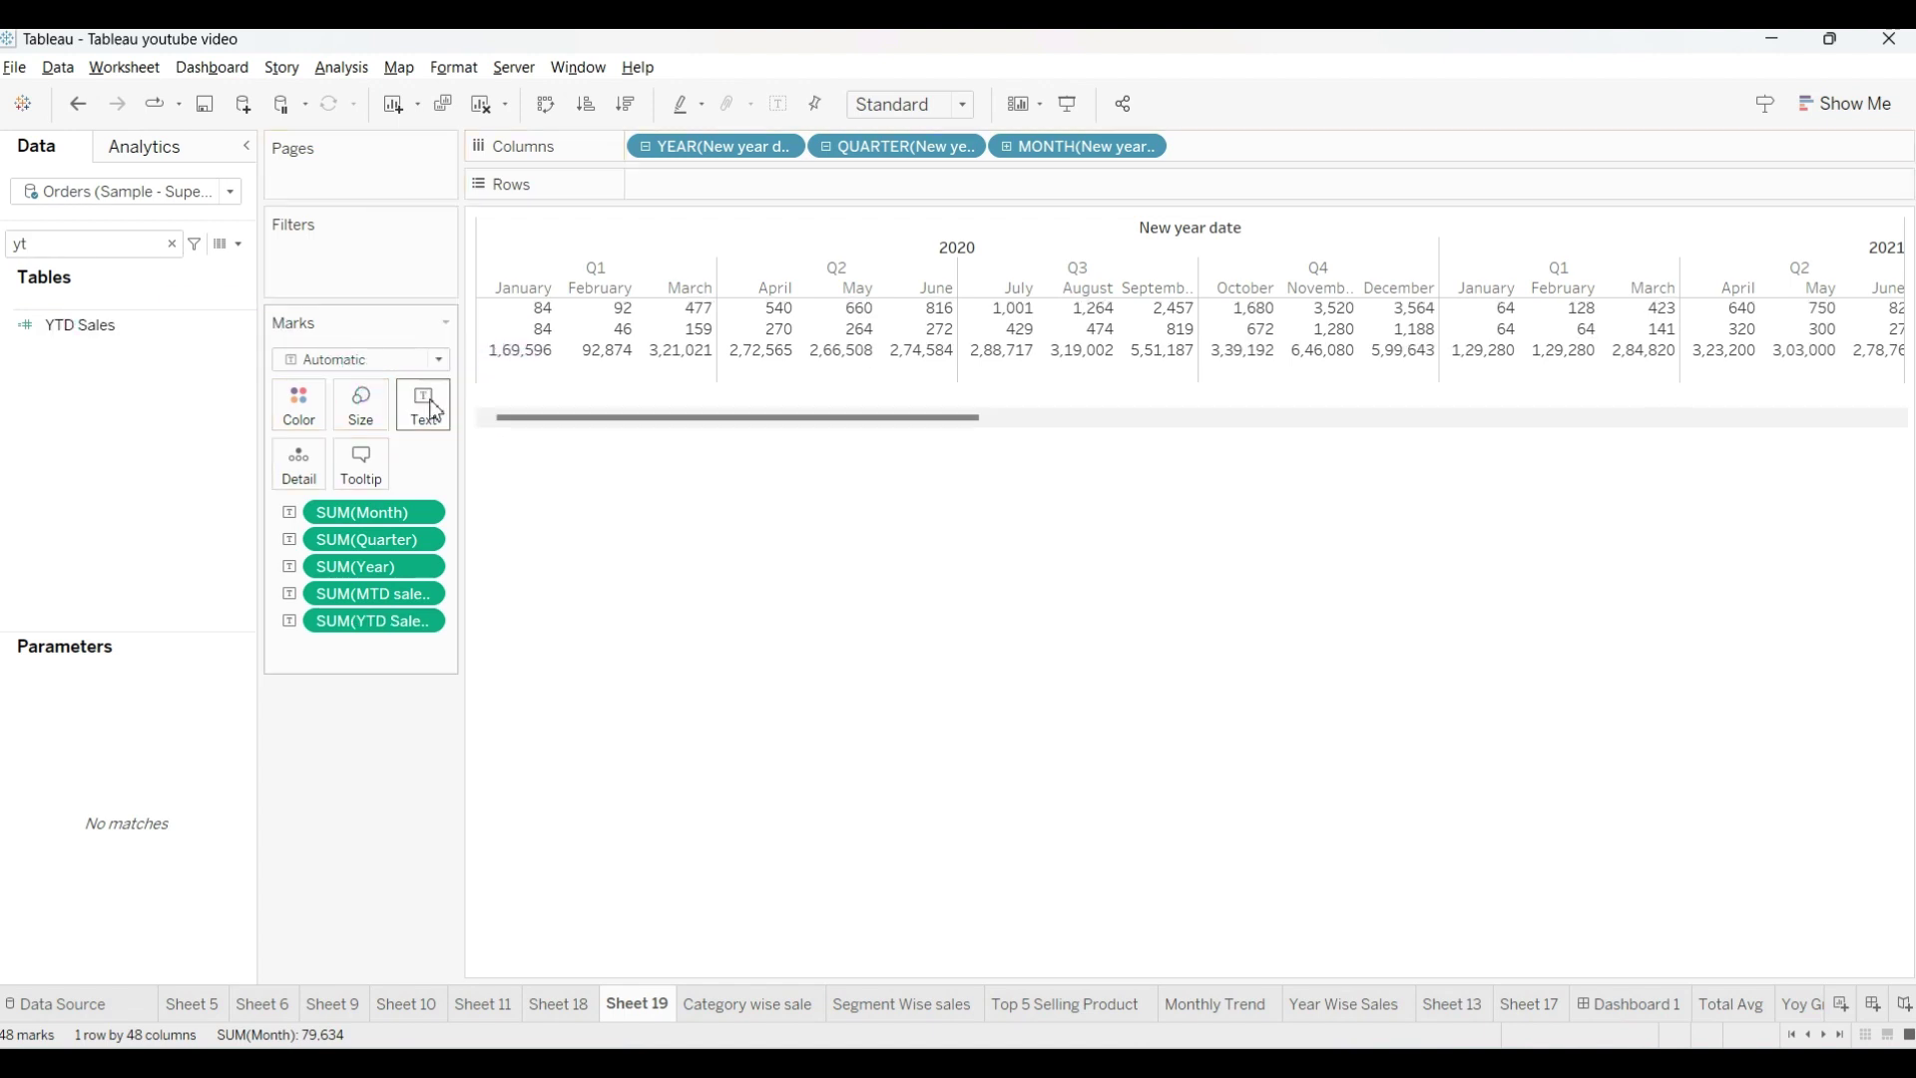
{"action": "left_click", "coordinate": [171, 244]}
{"action": "type", "text": "q"}
{"action": "left_click", "coordinate": [156, 328]}
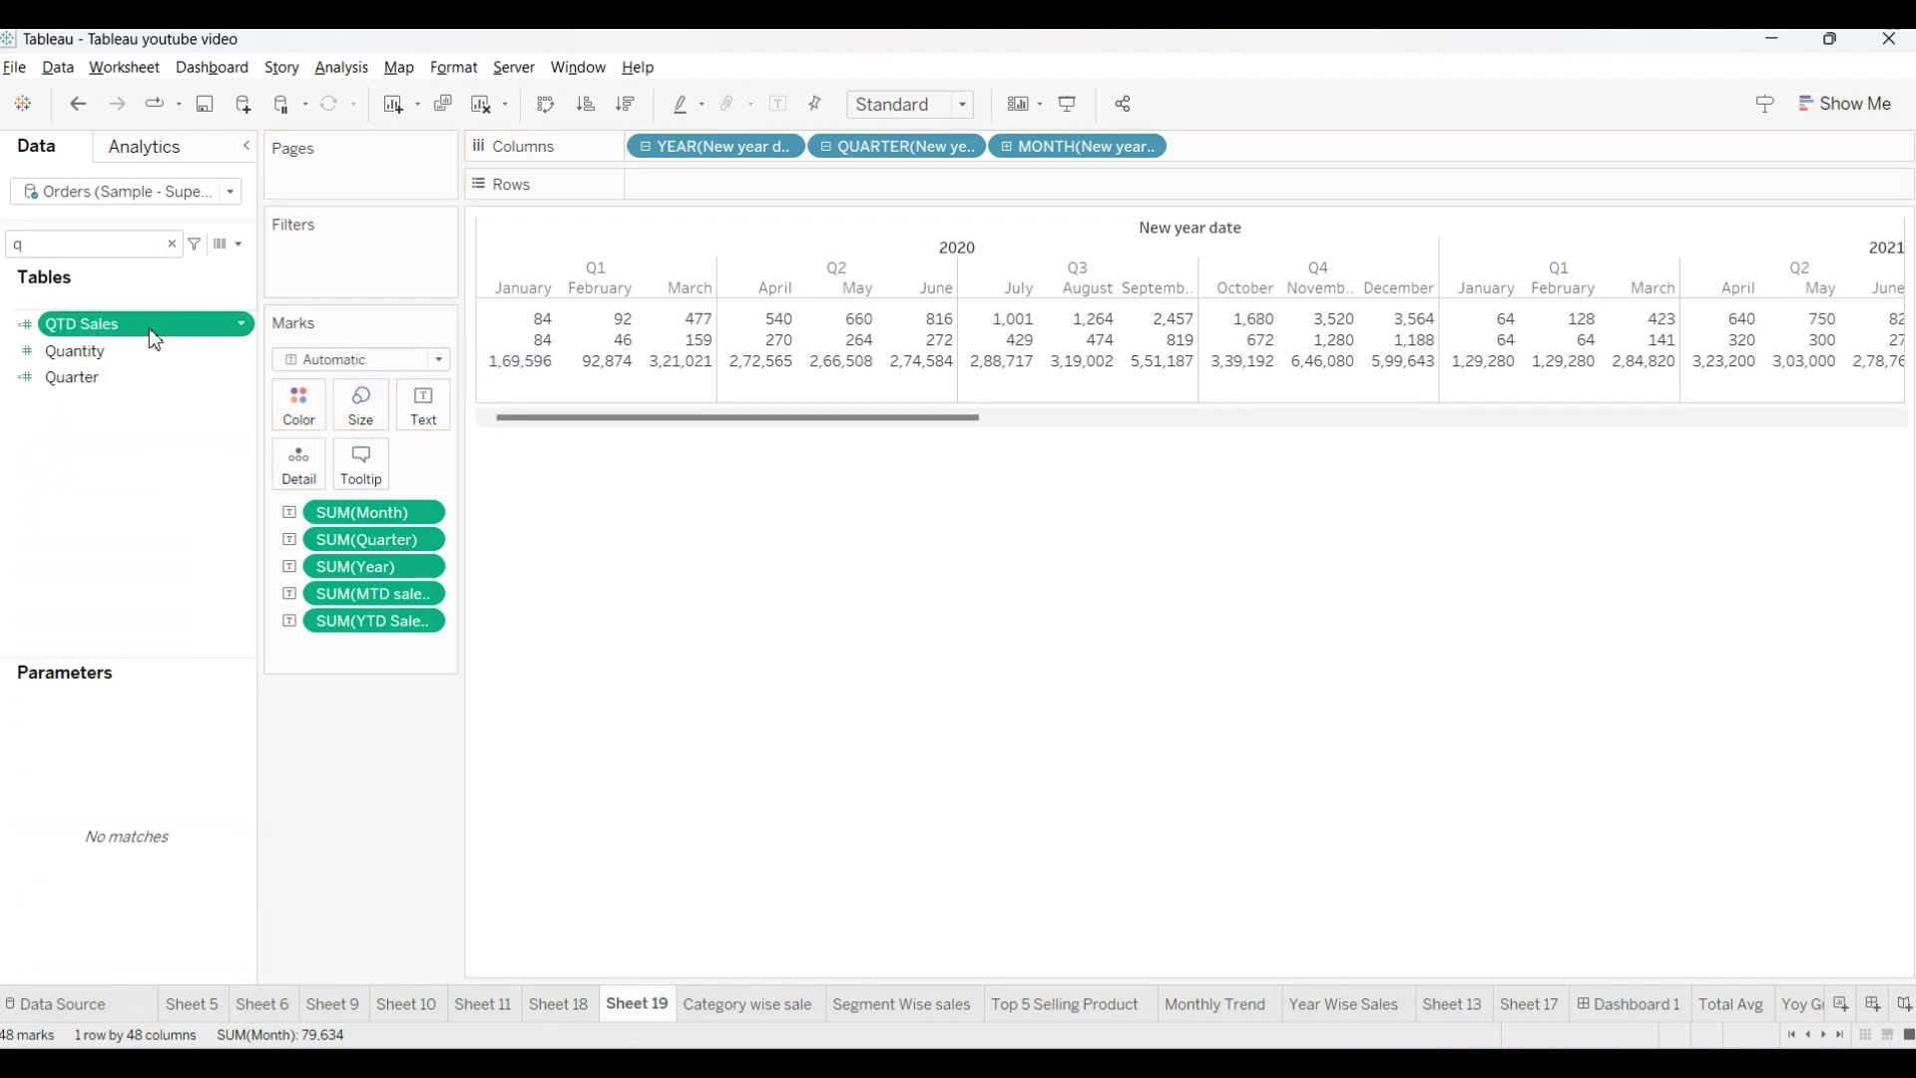
{"action": "left_click_drag", "start_coordinate": [154, 326], "coordinate": [446, 409]}
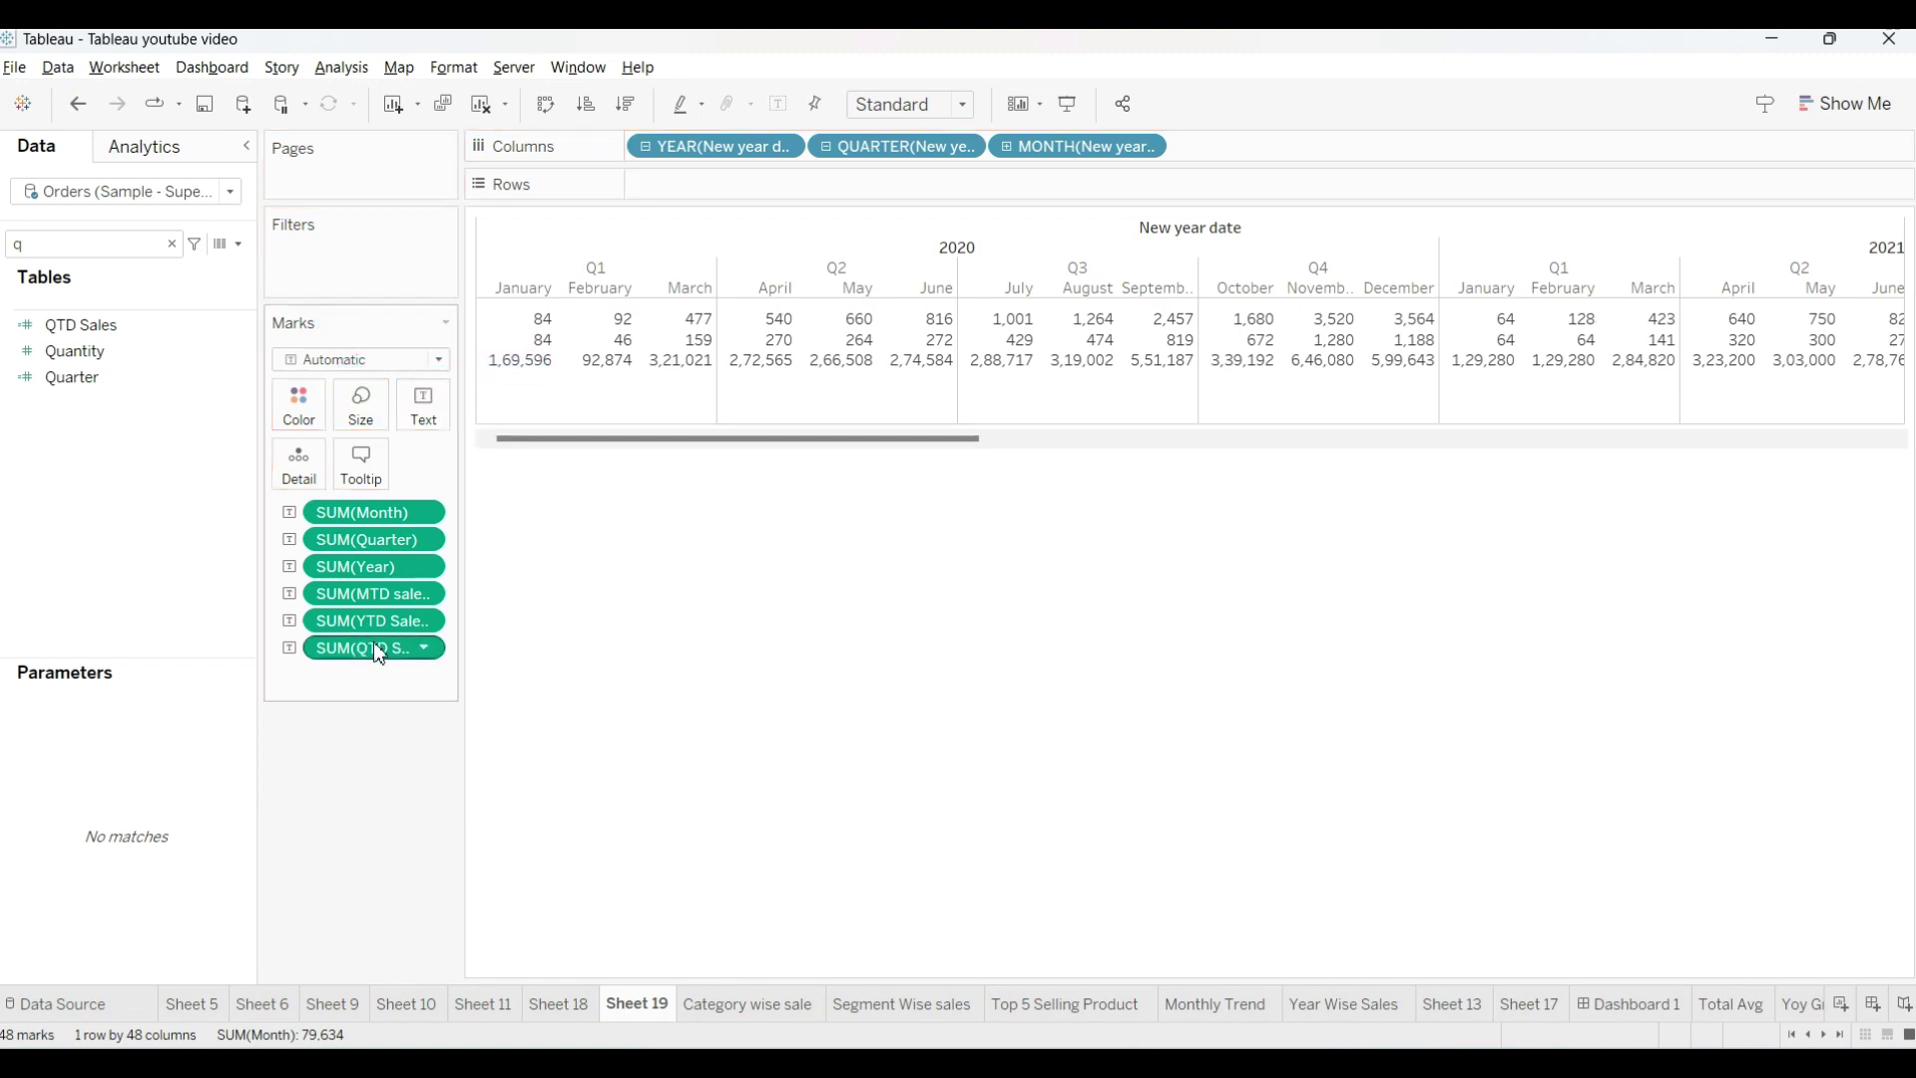
{"action": "left_click_drag", "start_coordinate": [384, 635], "coordinate": [383, 672]}
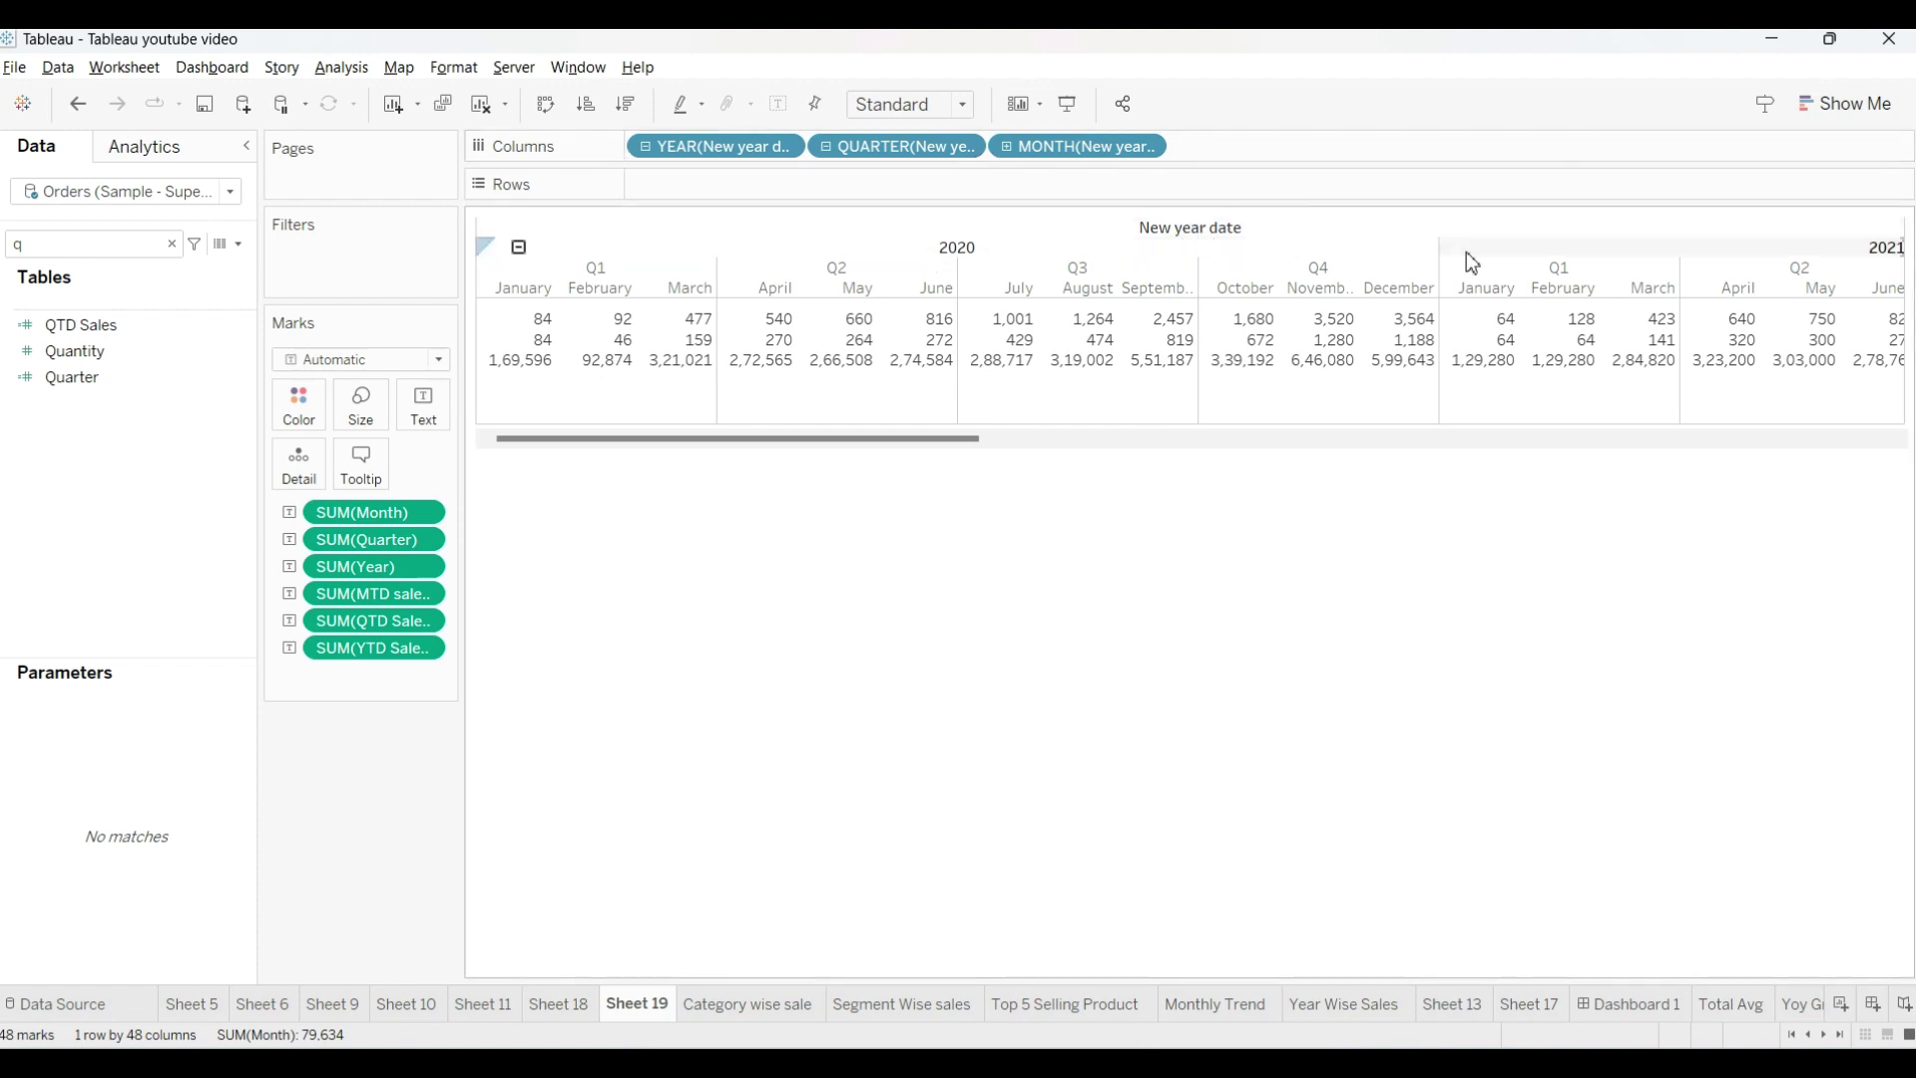
- Scroll the crosstab right until the July 2022 to December 2023 months show
{"action": "scroll", "coordinate": [1464, 252], "scroll_direction": "right", "scroll_amount": 1}
{"action": "mouse_move", "coordinate": [1385, 409]}
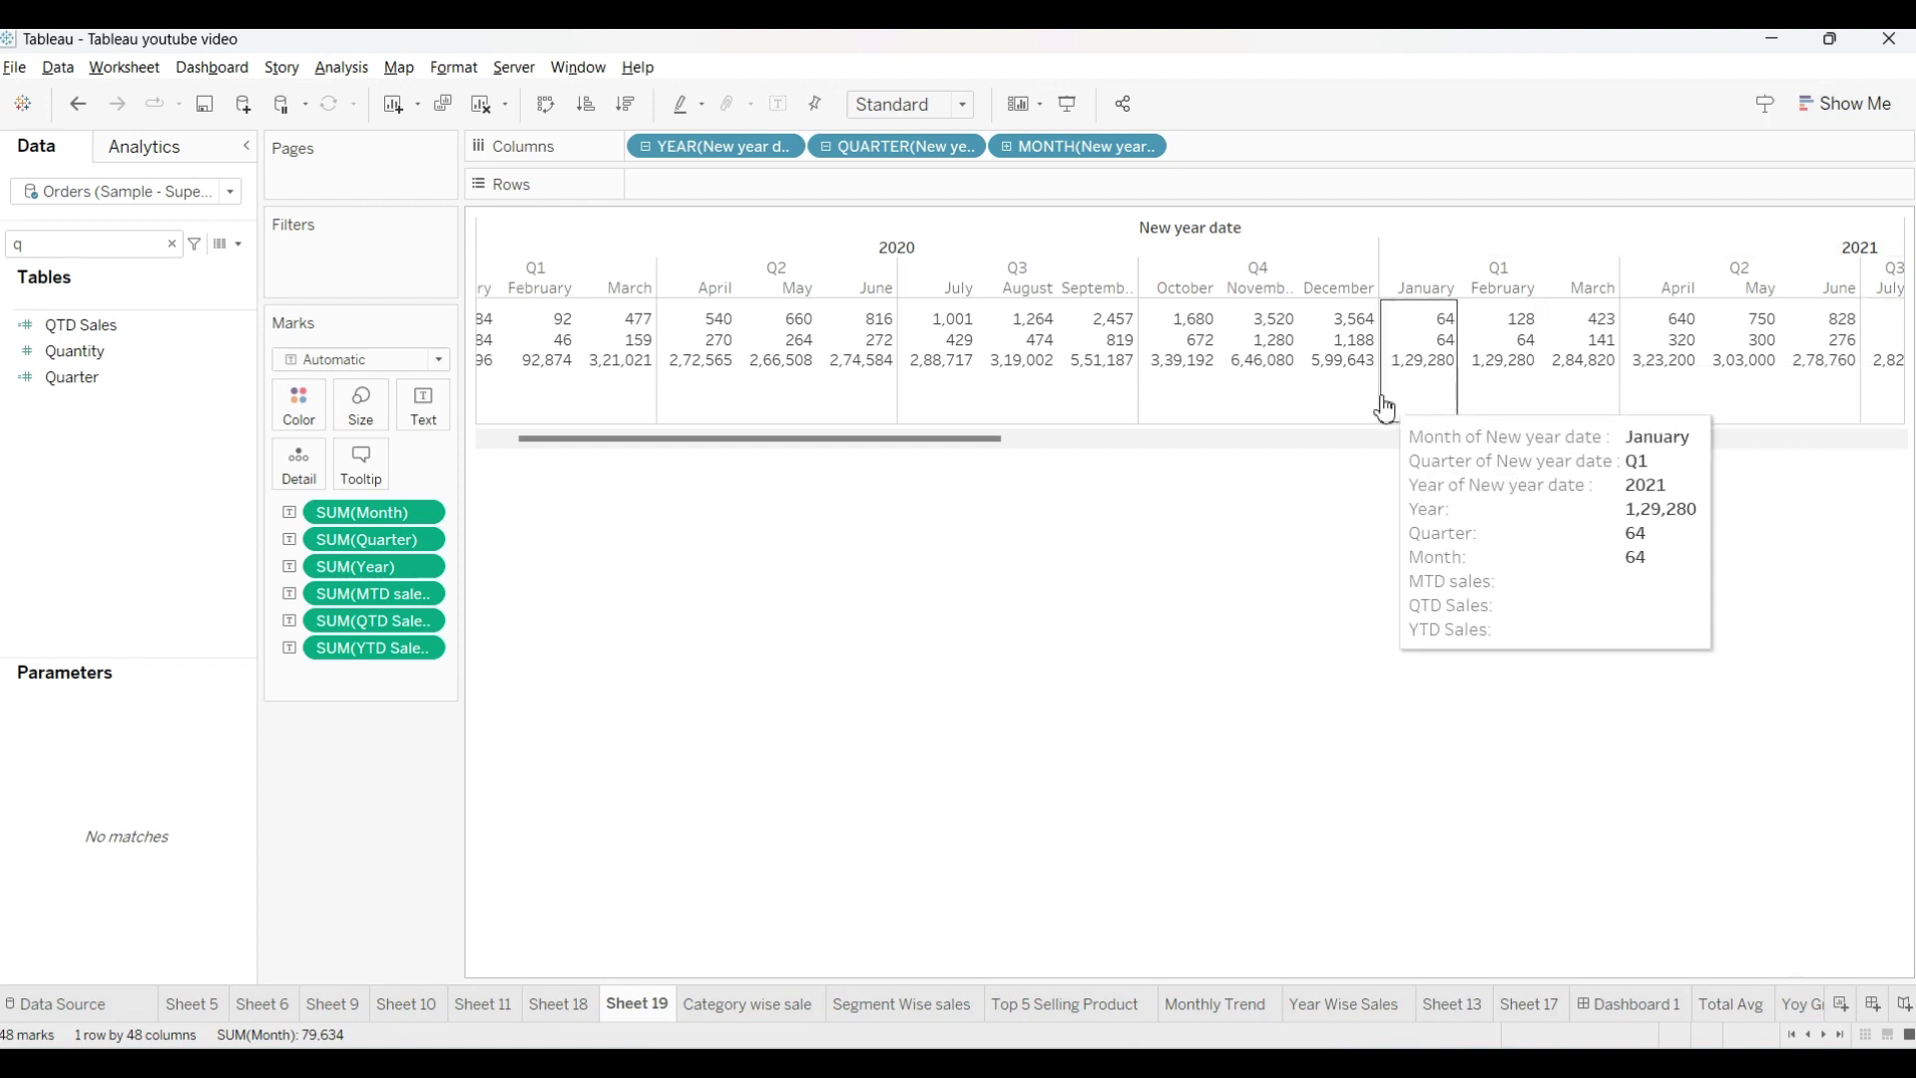
{"action": "left_click", "coordinate": [1050, 439]}
{"action": "left_click", "coordinate": [1616, 445]}
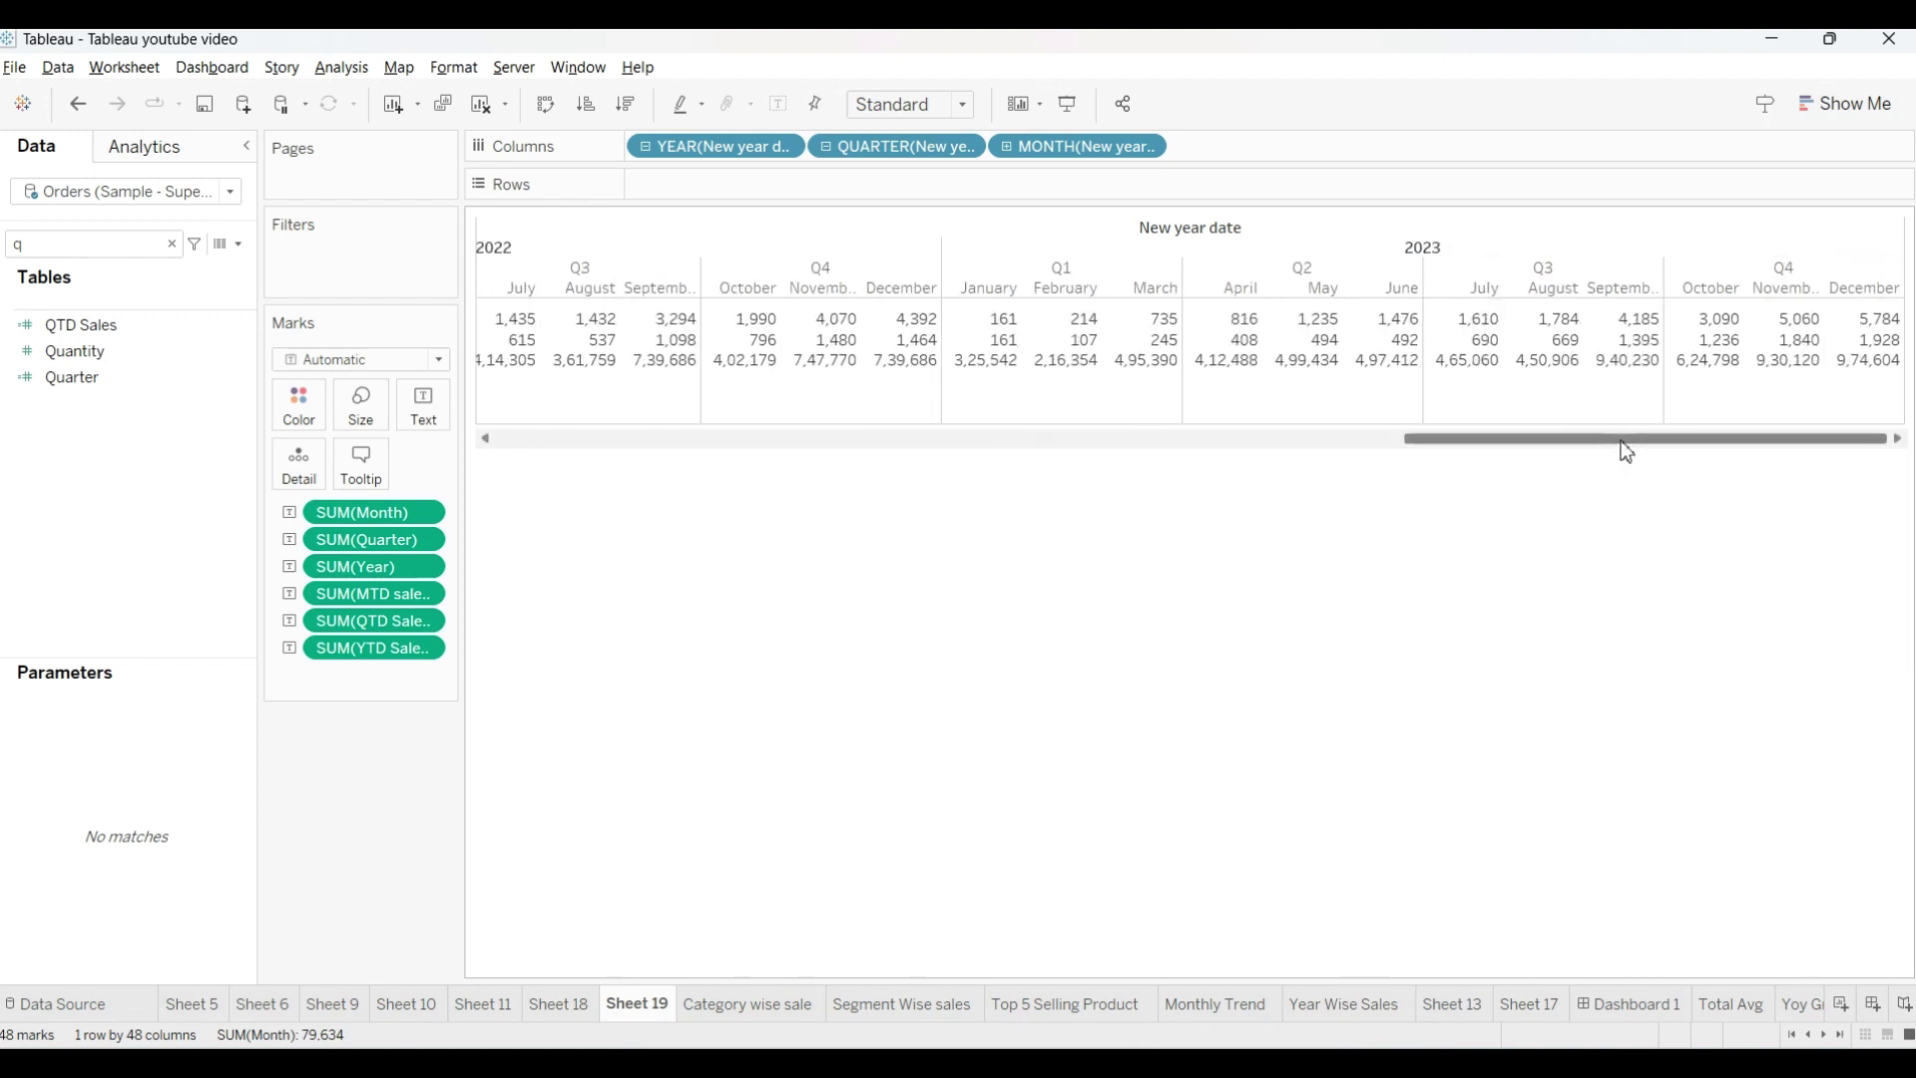
{"action": "left_click", "coordinate": [824, 150]}
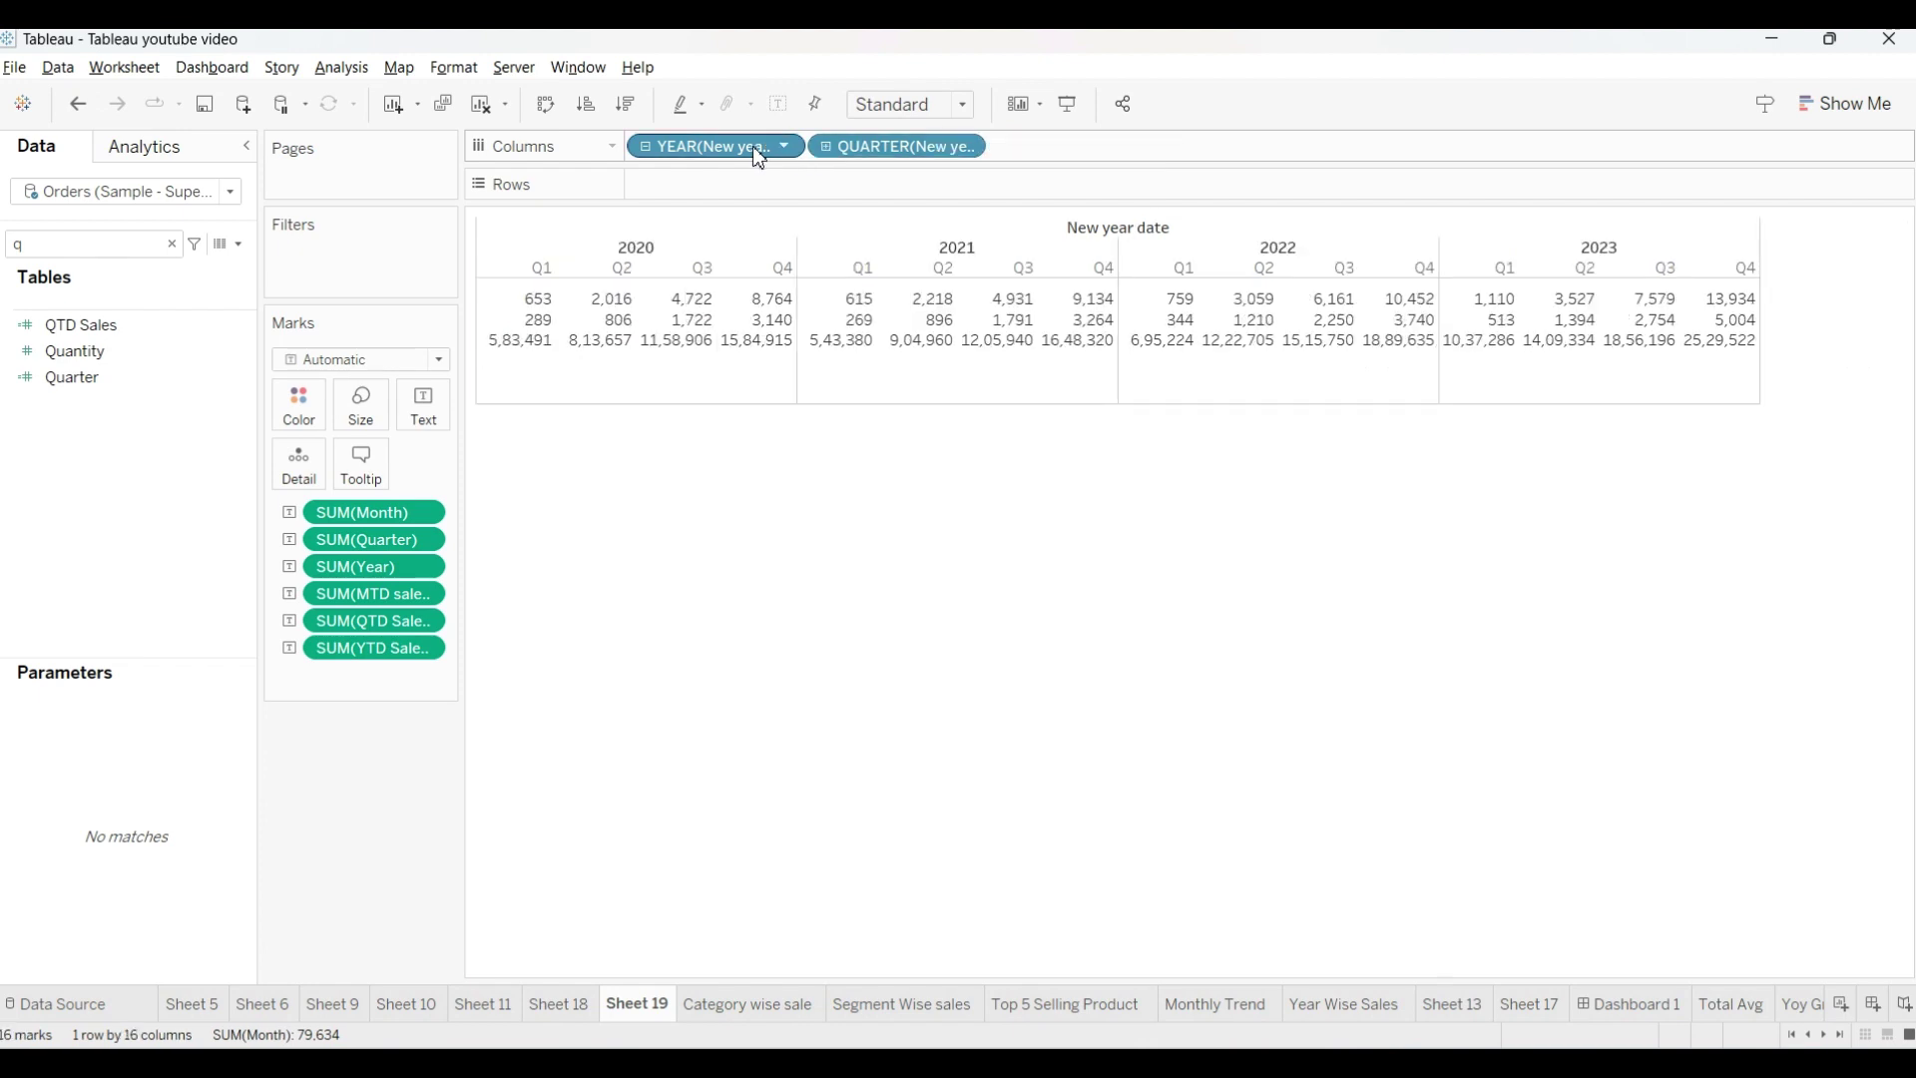
{"action": "left_click", "coordinate": [645, 148]}
{"action": "left_click_drag", "start_coordinate": [675, 154], "coordinate": [674, 183]}
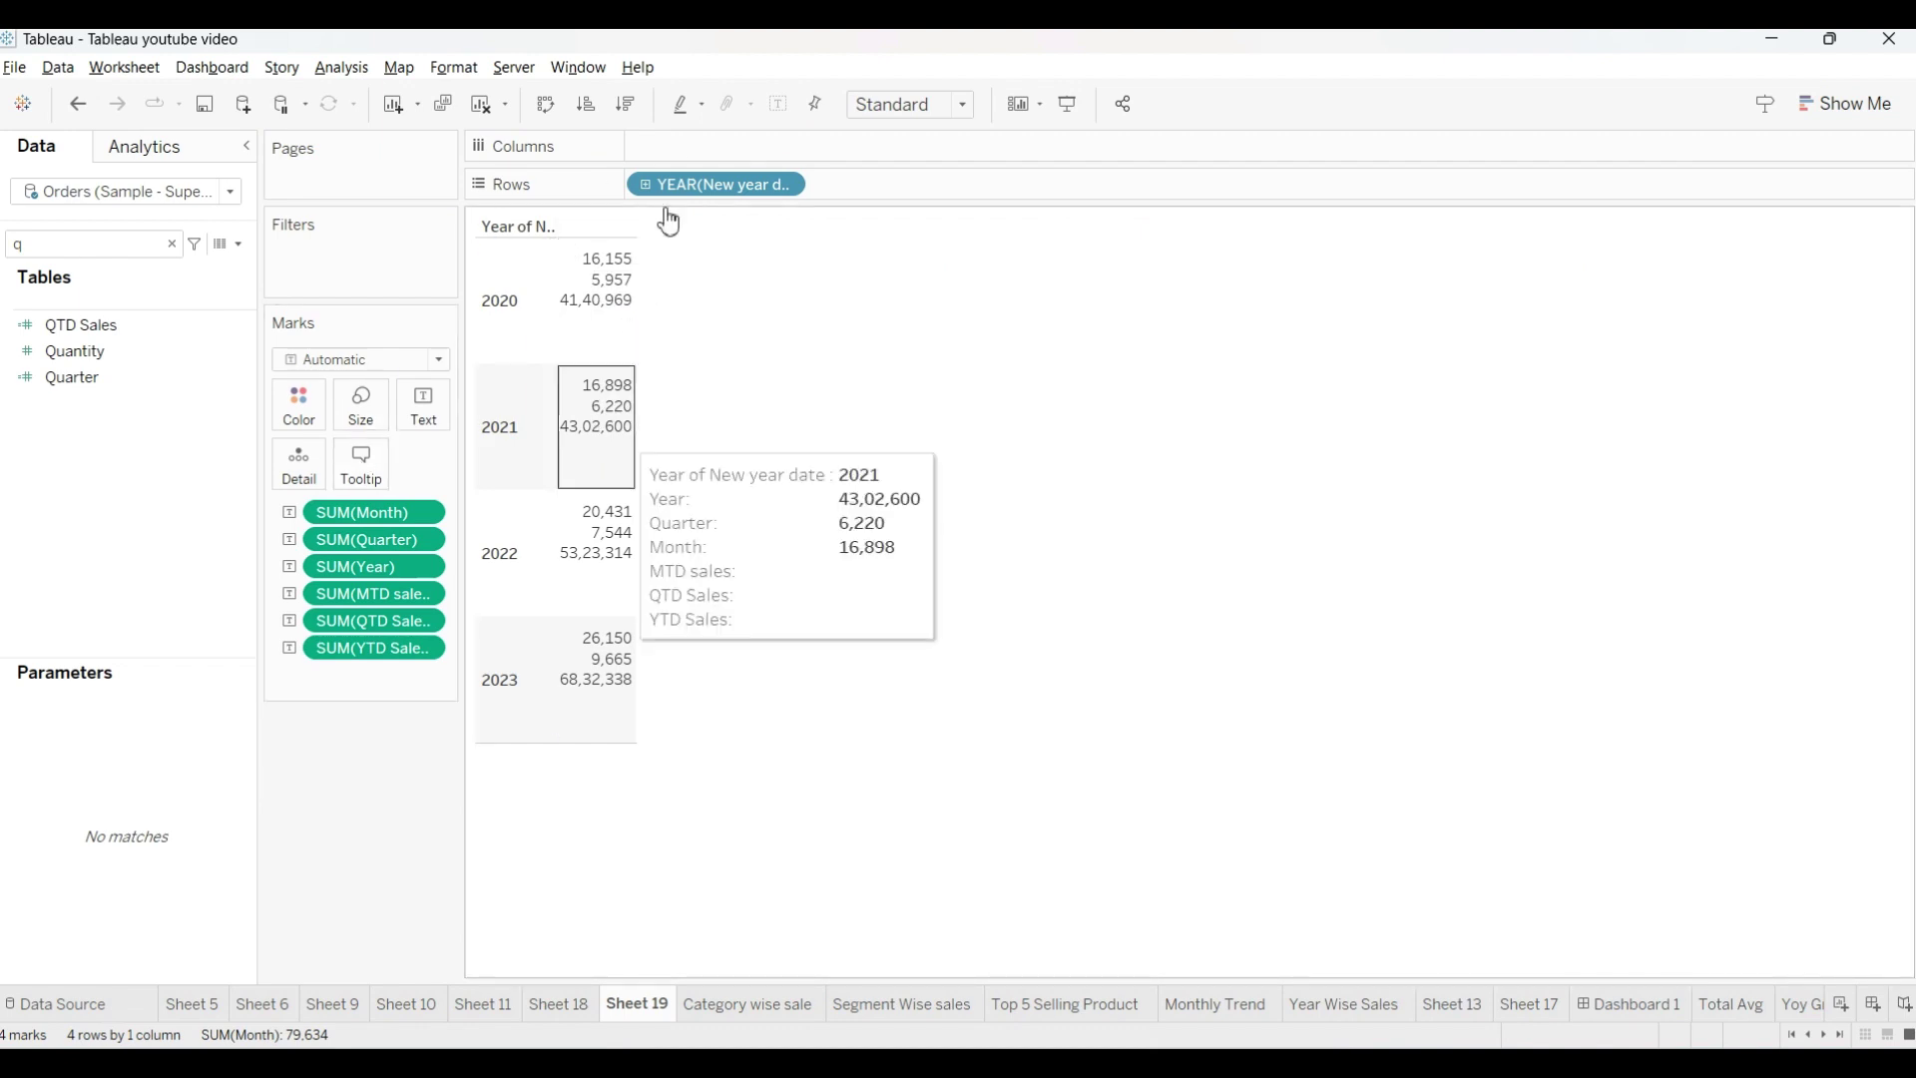
{"action": "left_click", "coordinate": [646, 184]}
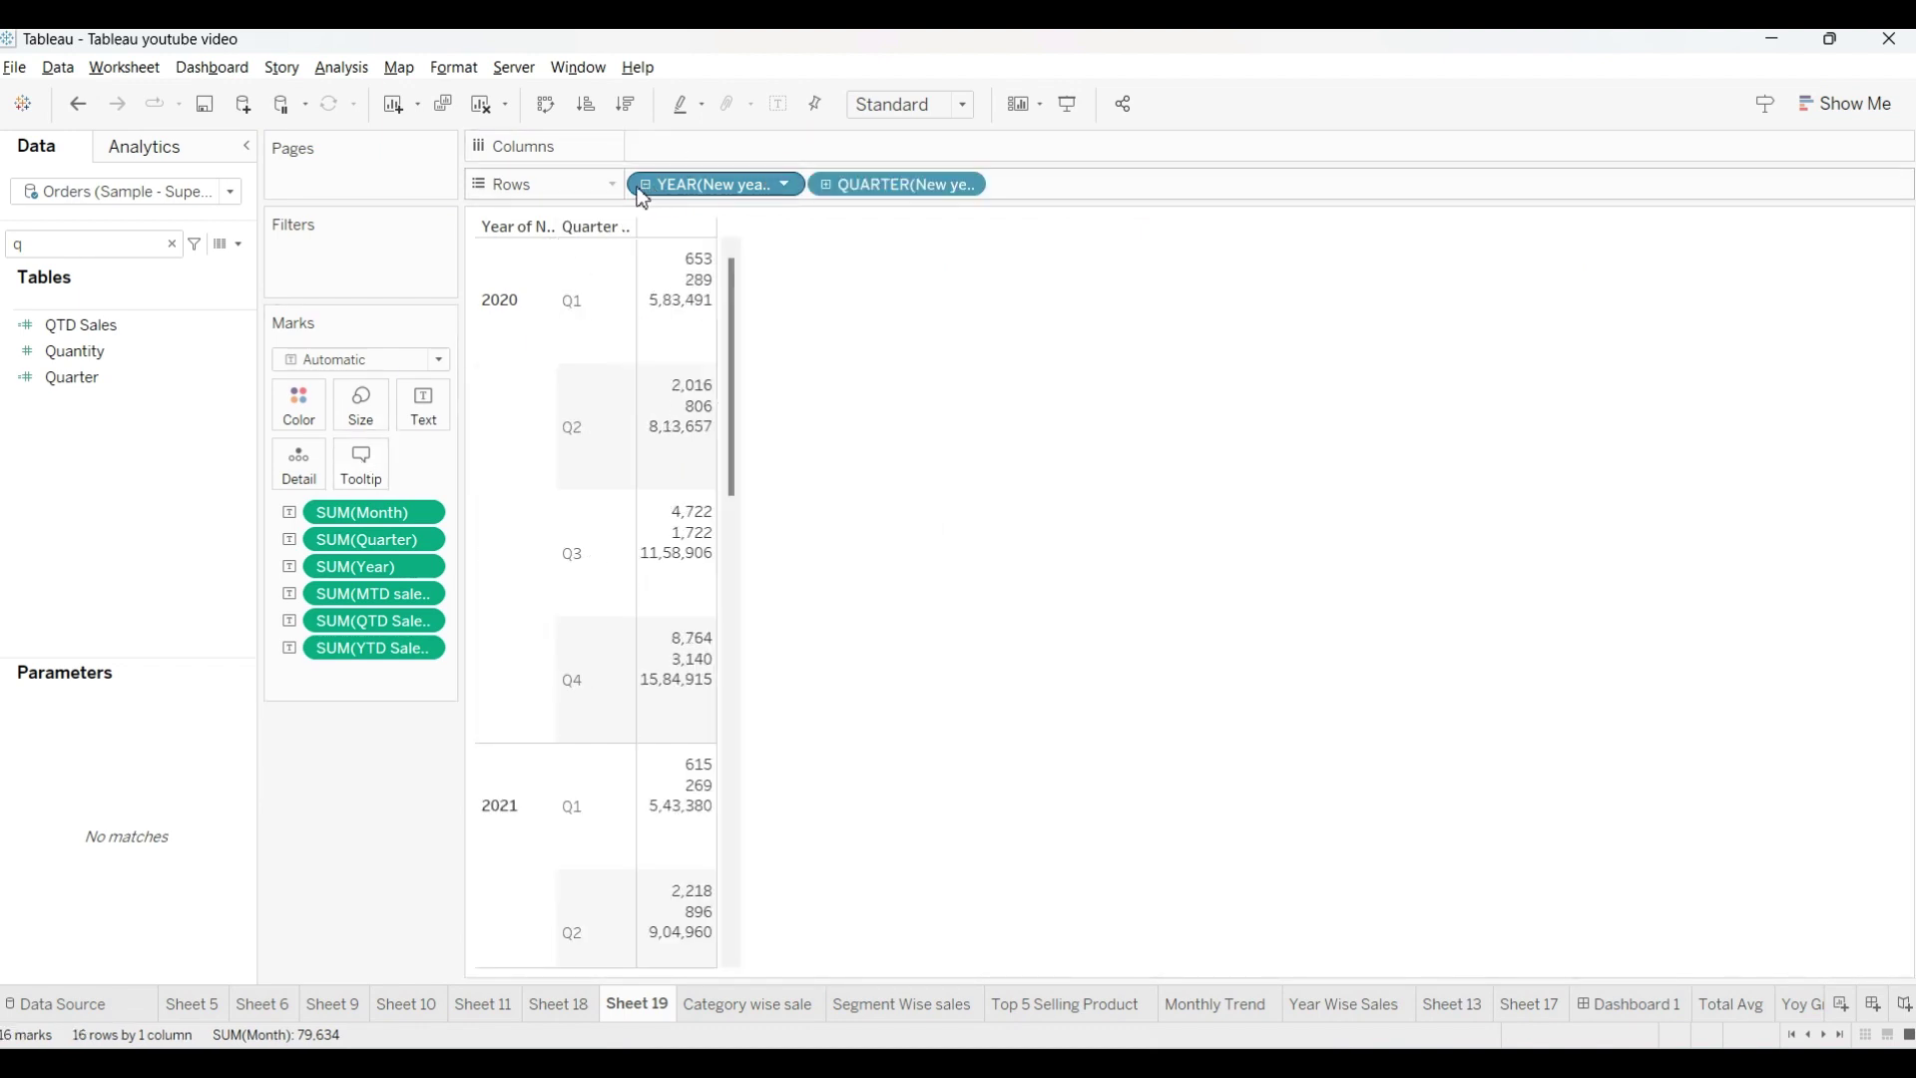
{"action": "left_click", "coordinate": [826, 187]}
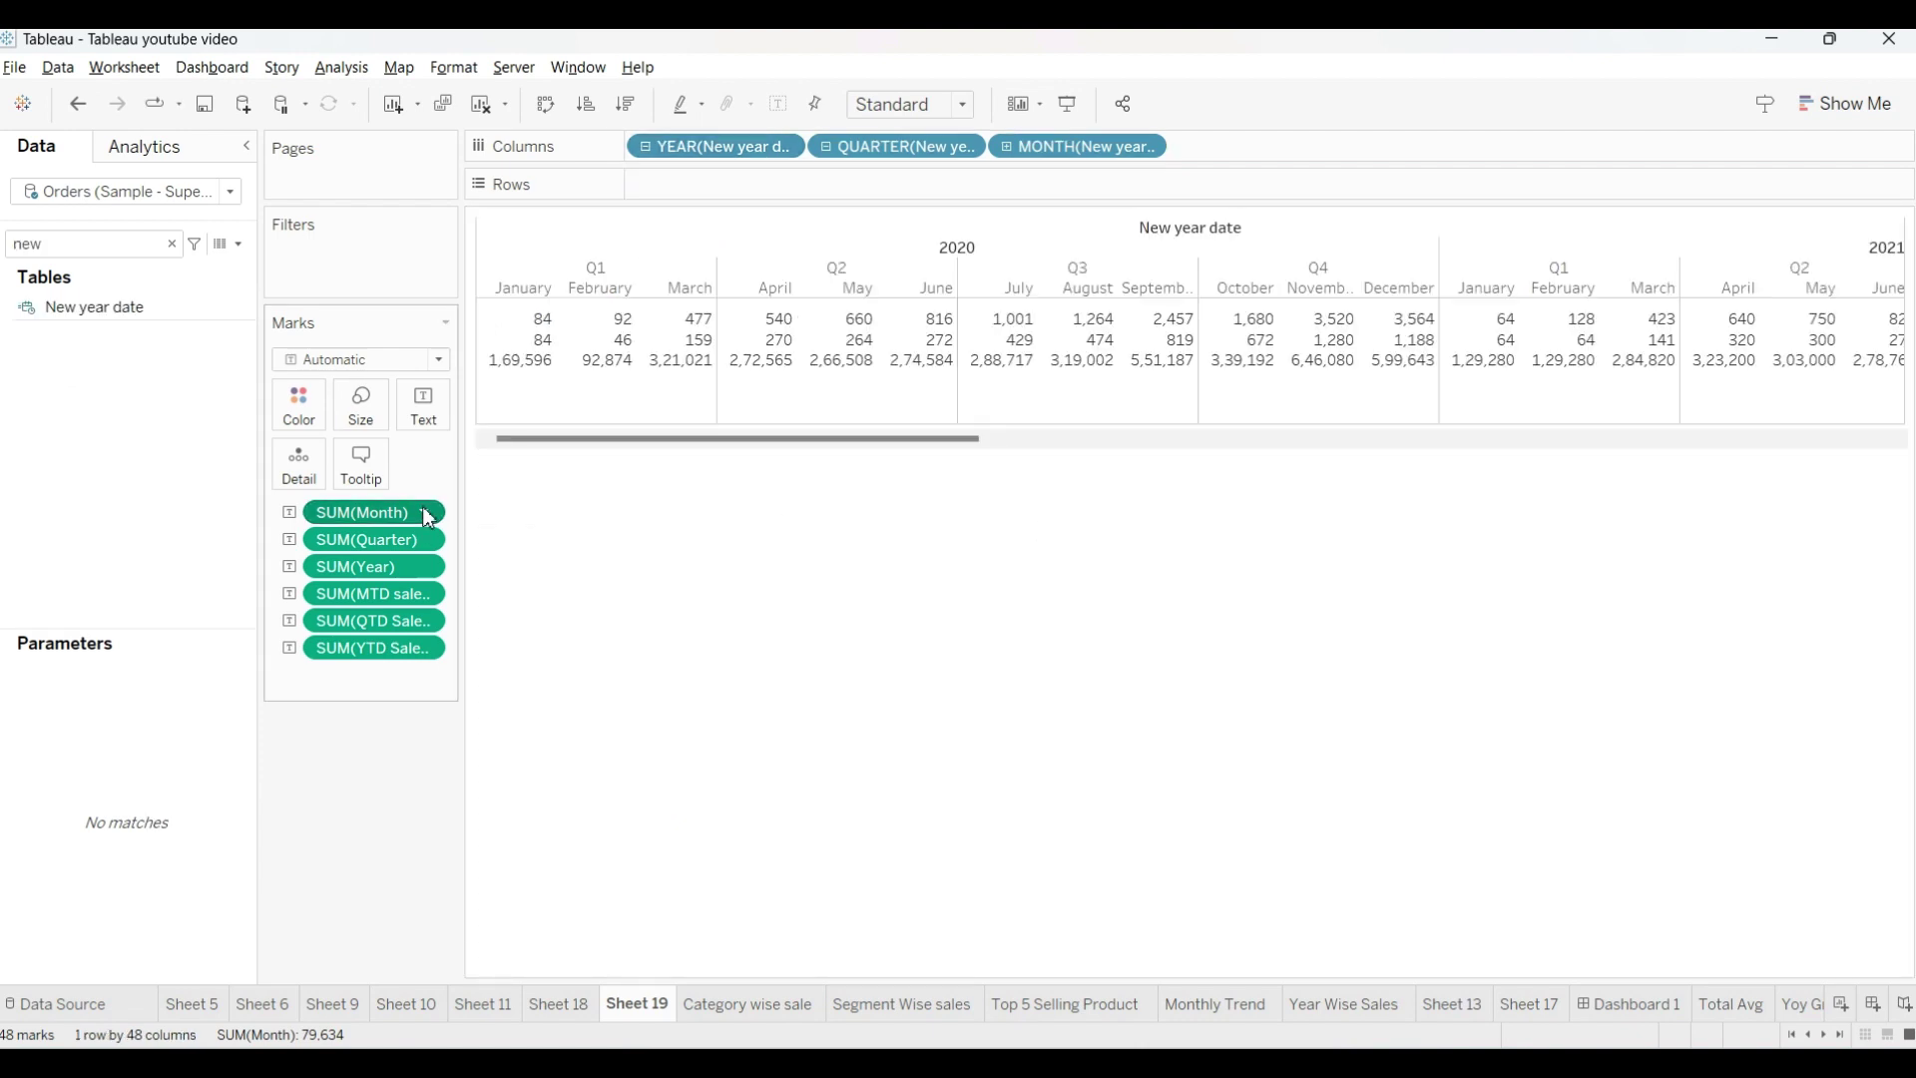
{"action": "left_click", "coordinate": [424, 511]}
{"action": "left_click", "coordinate": [404, 686]}
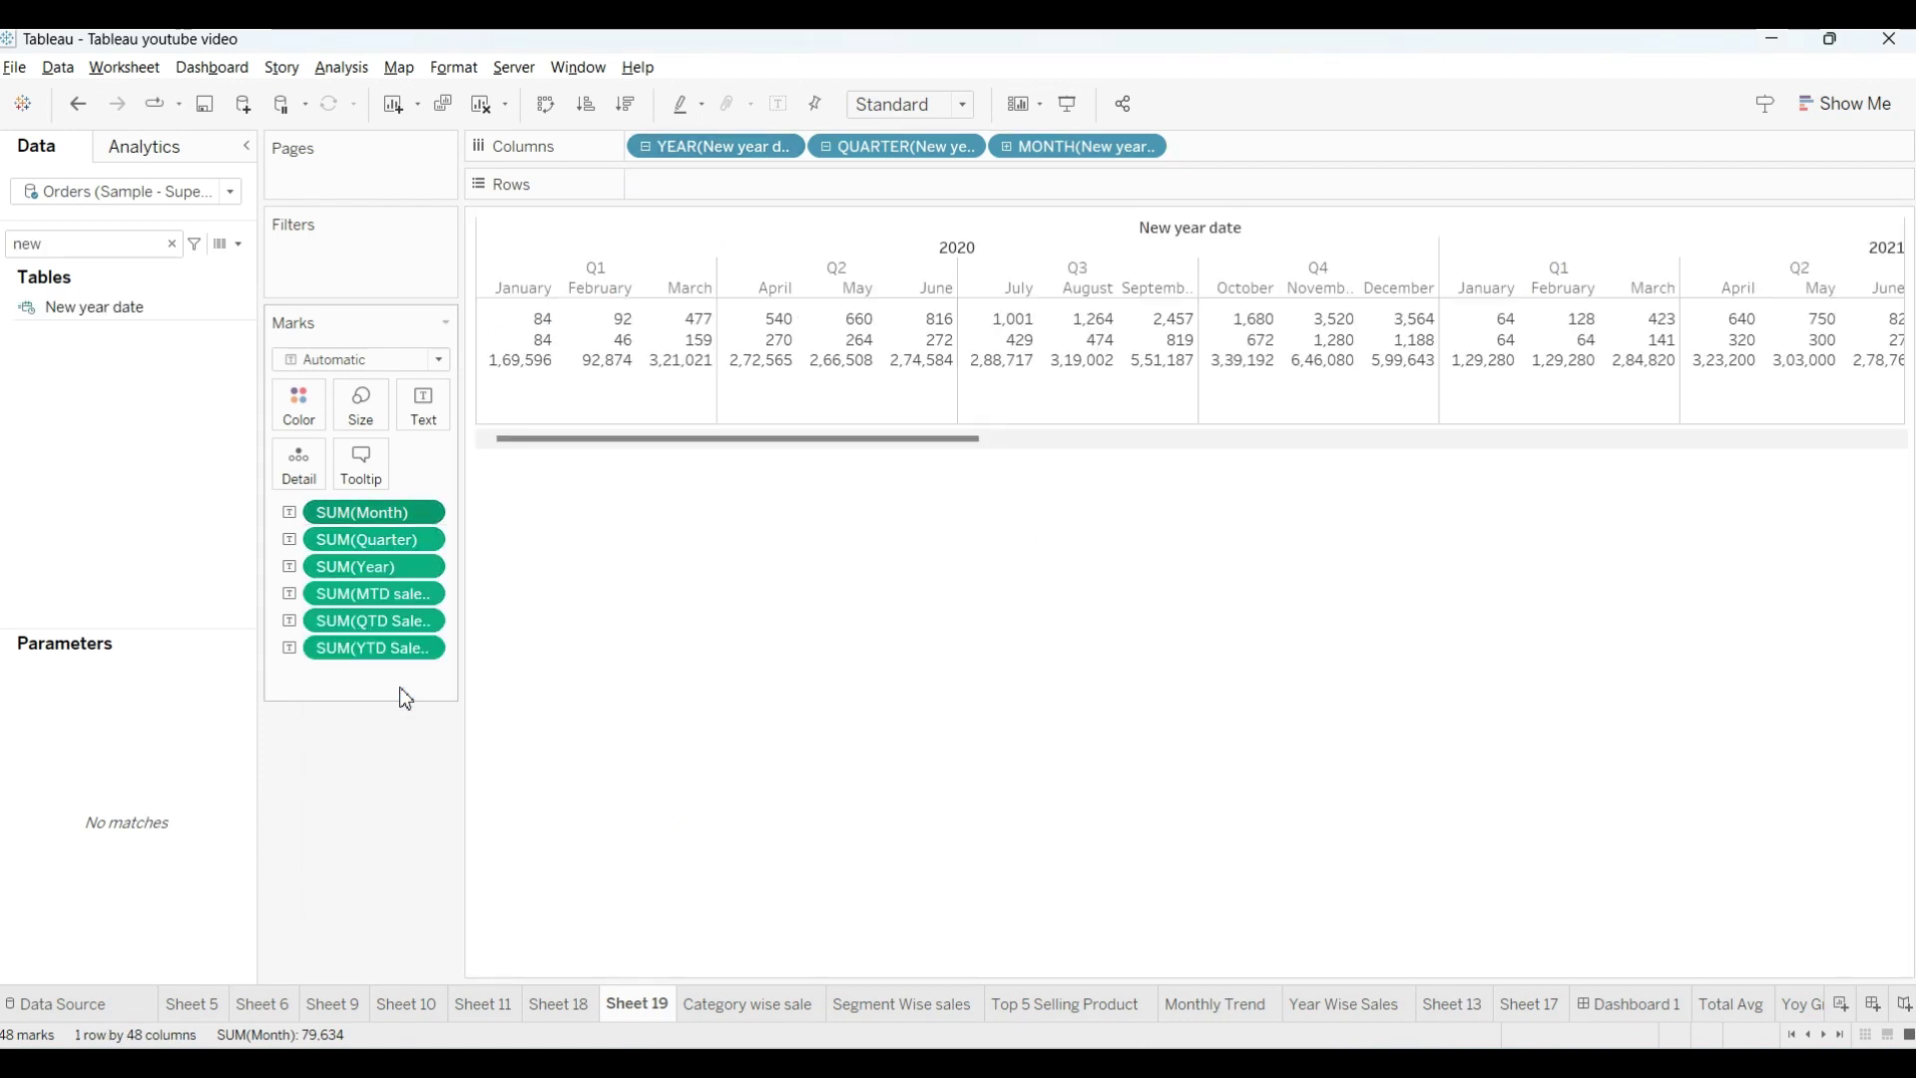
{"action": "left_click", "coordinate": [427, 539]}
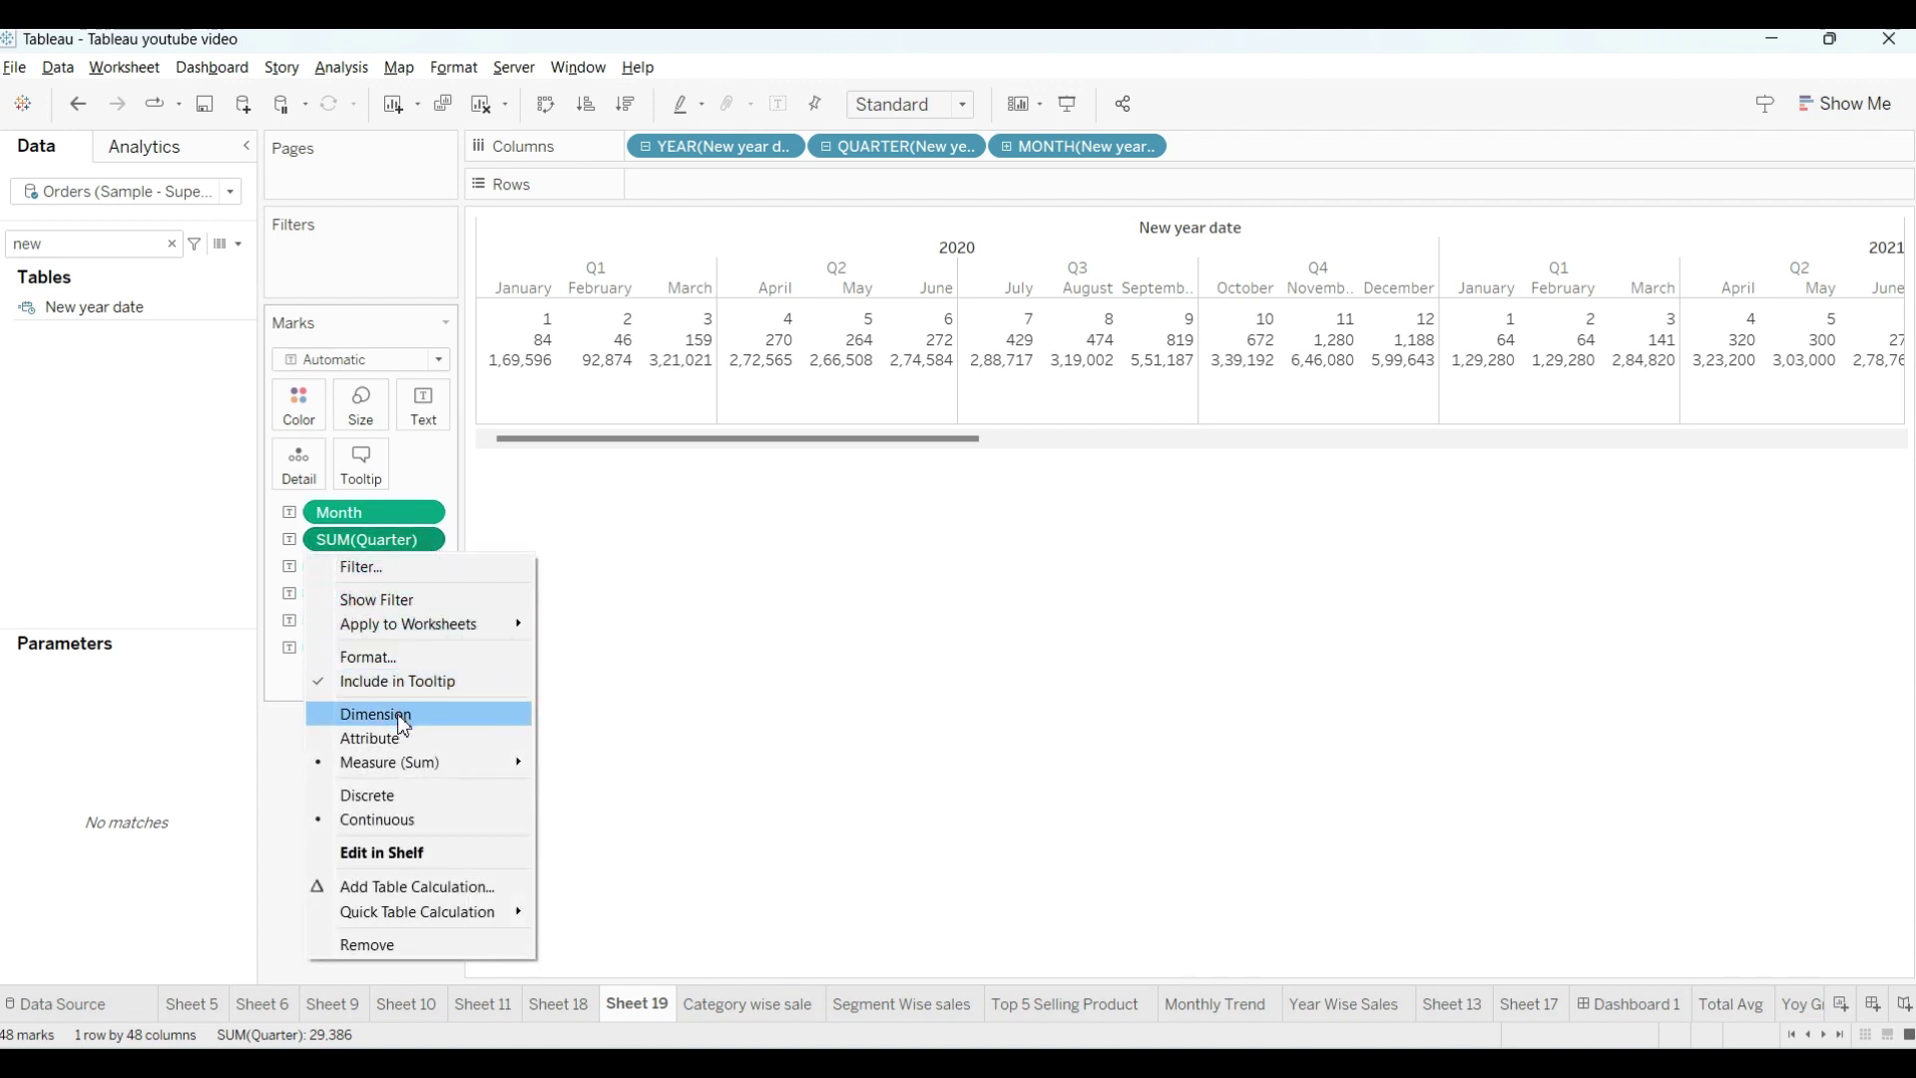
{"action": "key", "text": "Escape"}
{"action": "key", "text": "ctrl+z"}
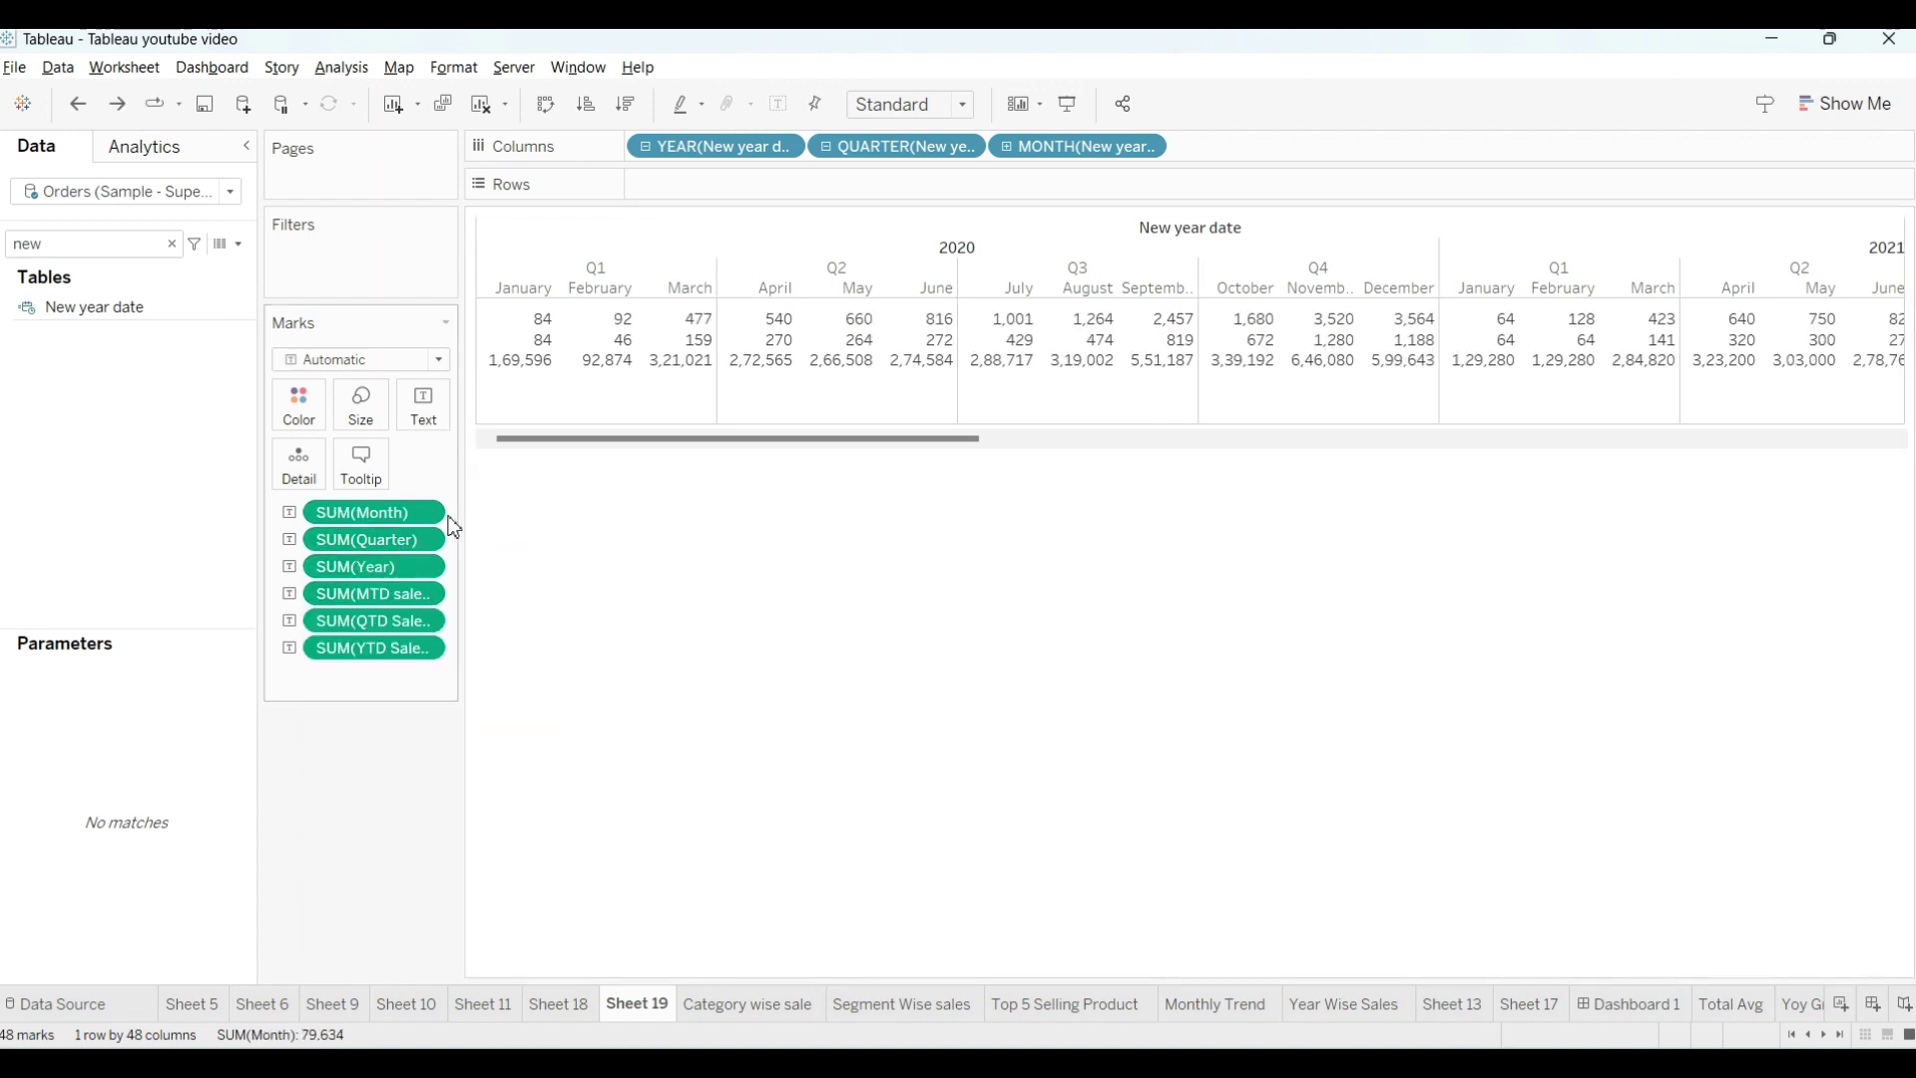
{"action": "left_click", "coordinate": [1387, 440]}
{"action": "left_click", "coordinate": [1588, 440]}
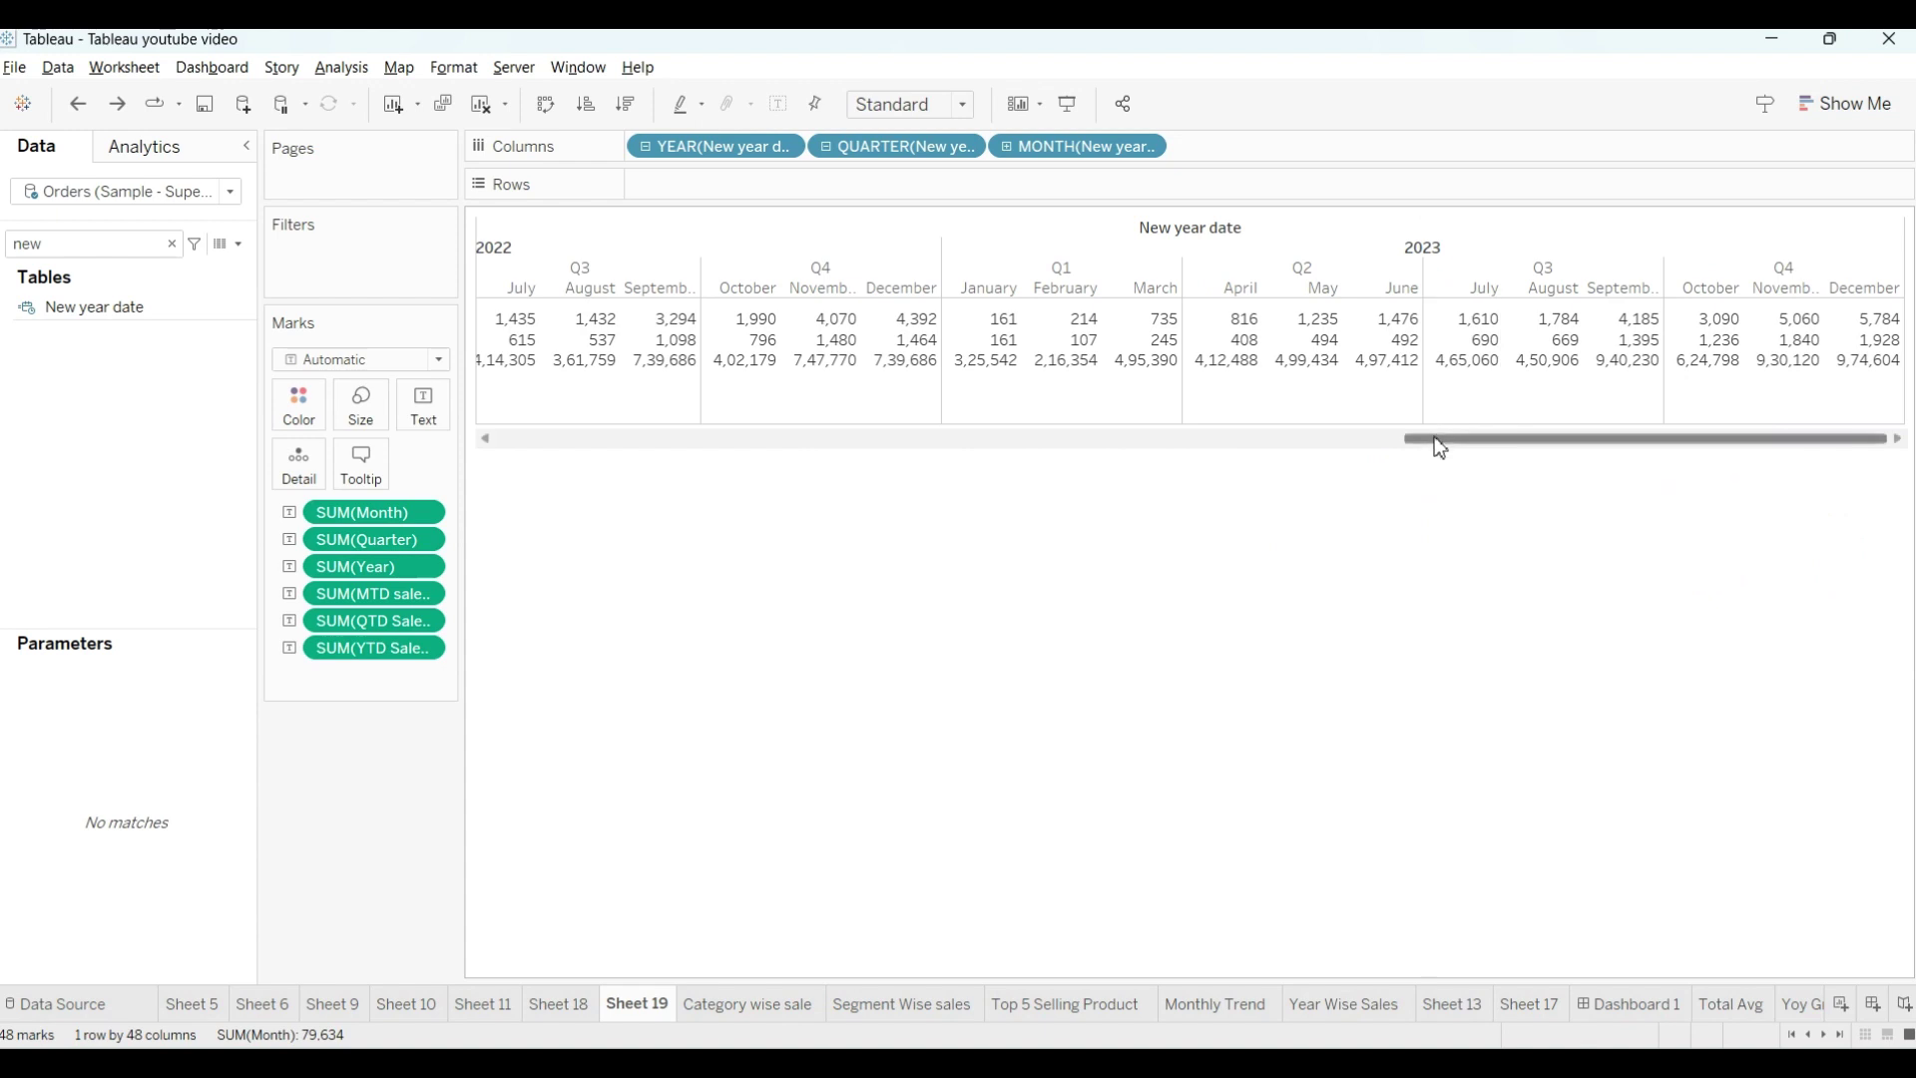
{"action": "left_click_drag", "start_coordinate": [1439, 448], "coordinate": [470, 522]}
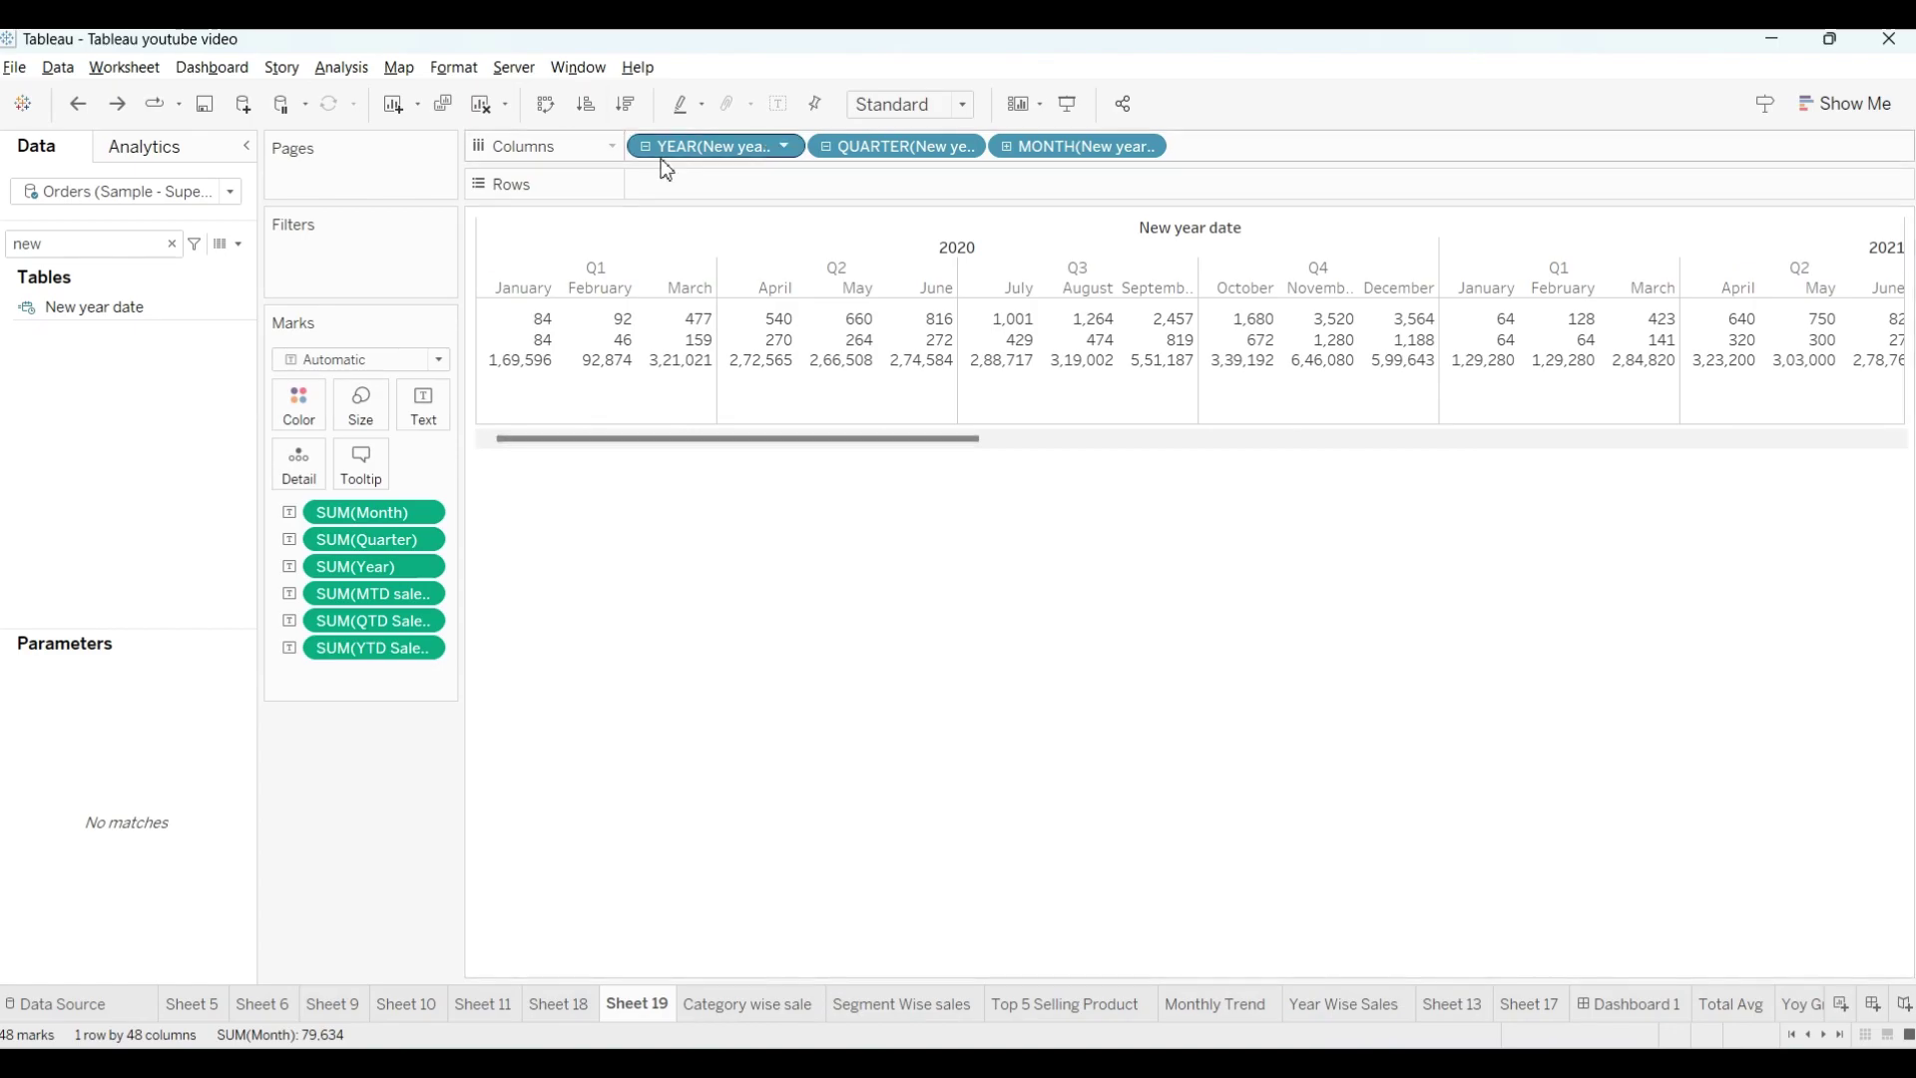